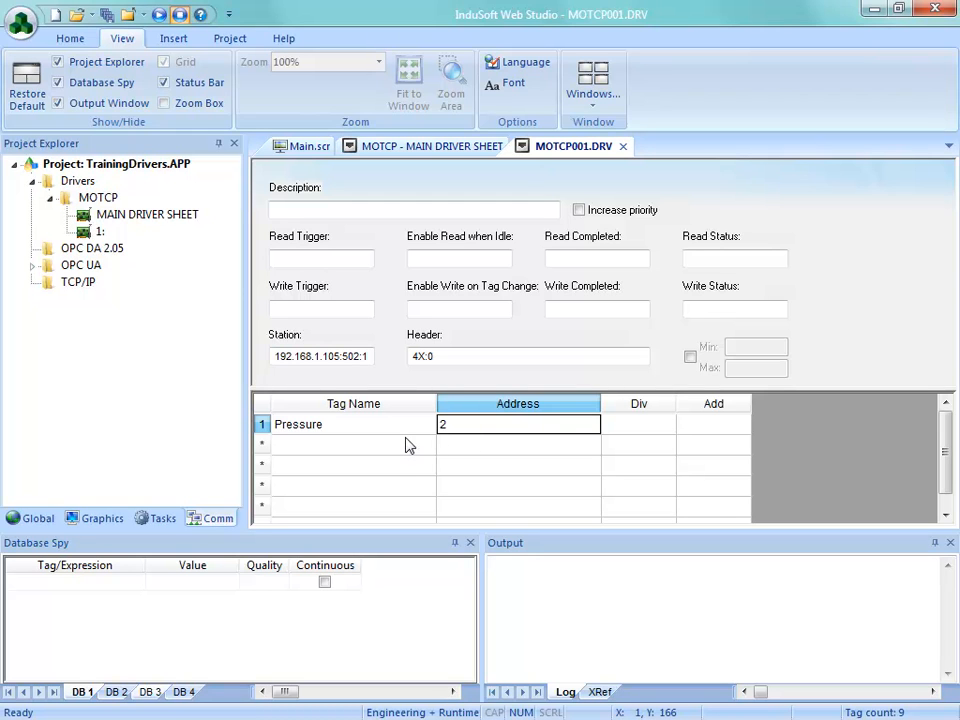
Step: Examine the Header field of the MOTCP001 driver sheet and return to the MOTCP main driver sheet
{"action": "left_click", "coordinate": [441, 358]}
{"action": "double_click", "coordinate": [437, 360]}
{"action": "left_click", "coordinate": [451, 355]}
{"action": "left_click_drag", "start_coordinate": [448, 356], "coordinate": [407, 356]}
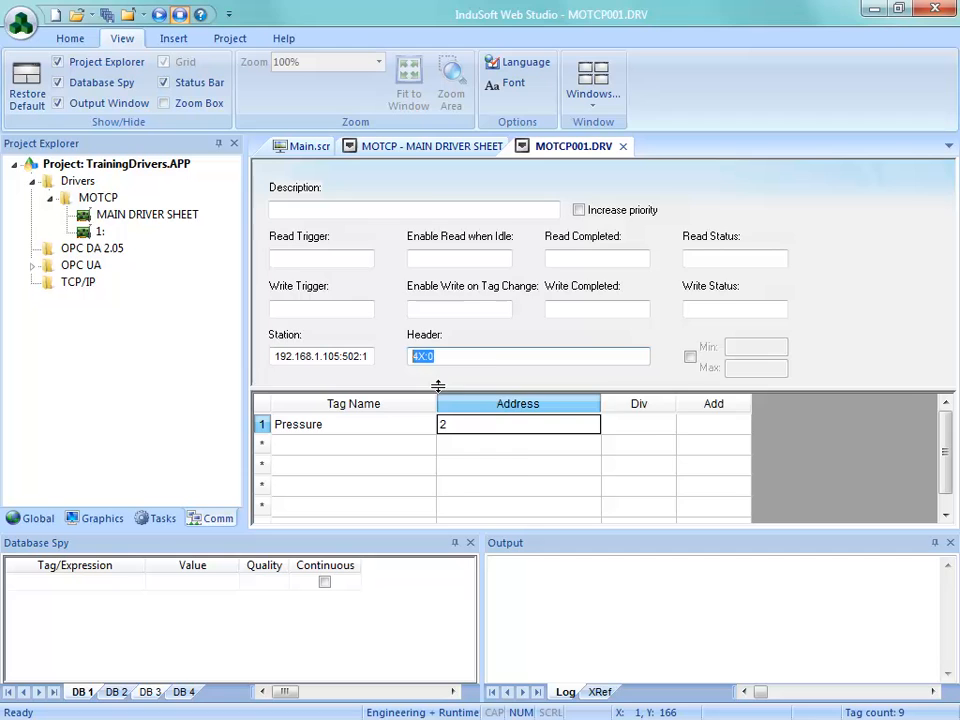
{"action": "left_click", "coordinate": [412, 147]}
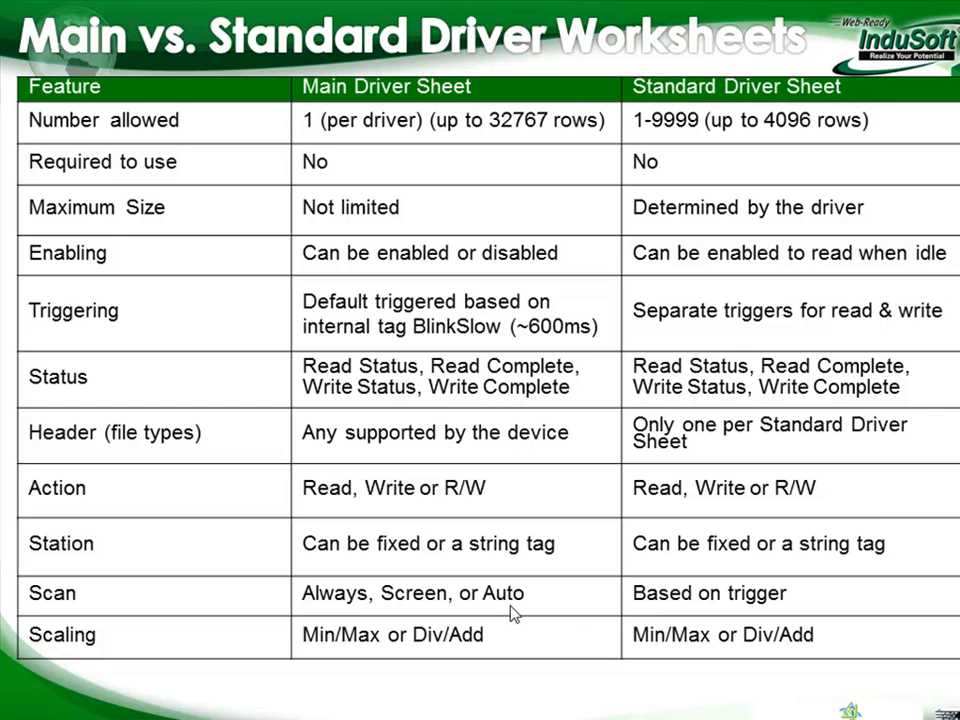
{"action": "key", "text": "alt+Tab"}
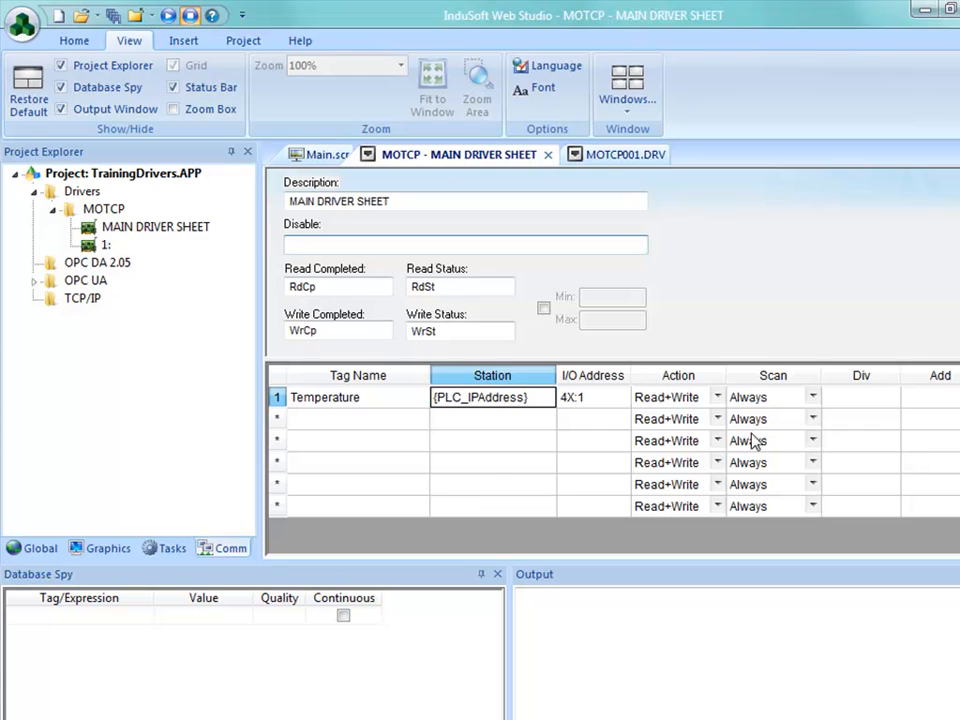
Step: Try the Screen, Always and Auto scan options for the Temperature tag in the main driver sheet
{"action": "left_click", "coordinate": [812, 399]}
{"action": "left_click", "coordinate": [812, 399]}
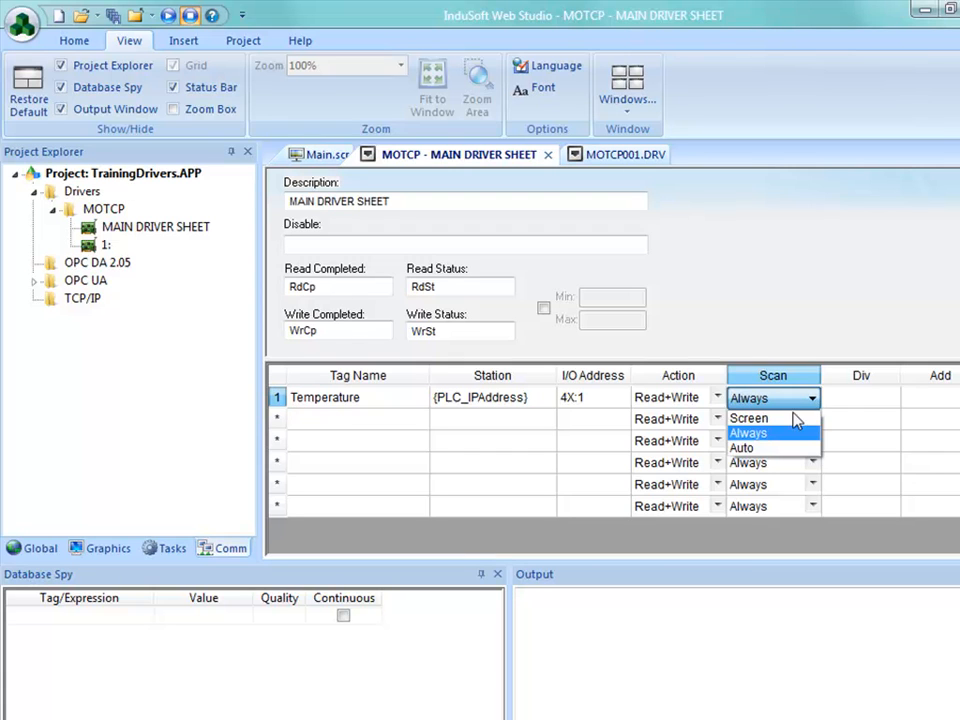
{"action": "left_click", "coordinate": [786, 419]}
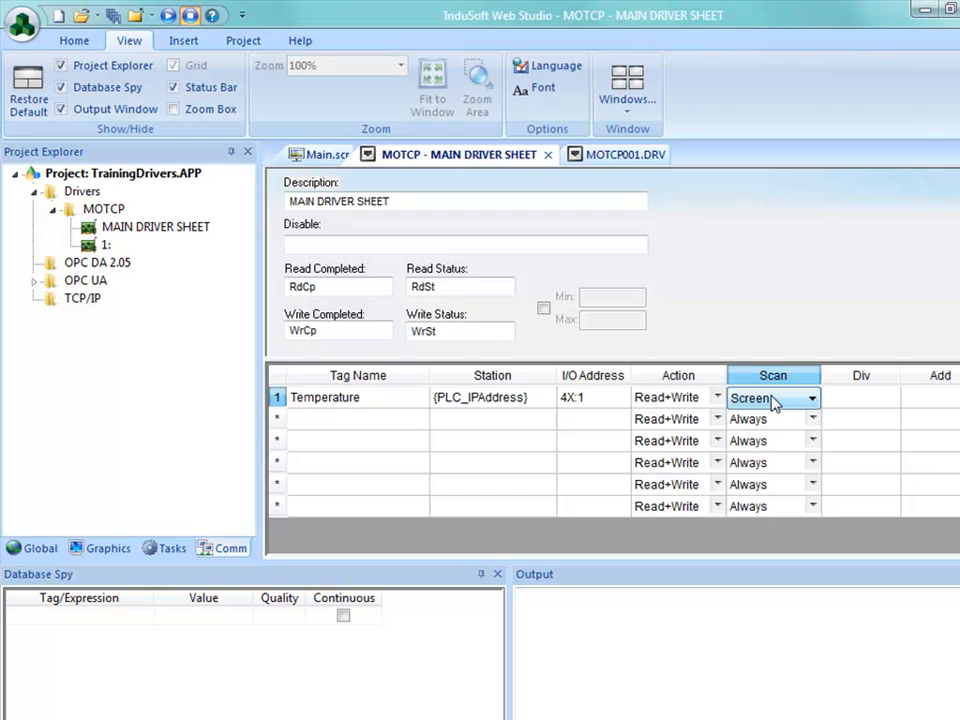
{"action": "left_click", "coordinate": [774, 401]}
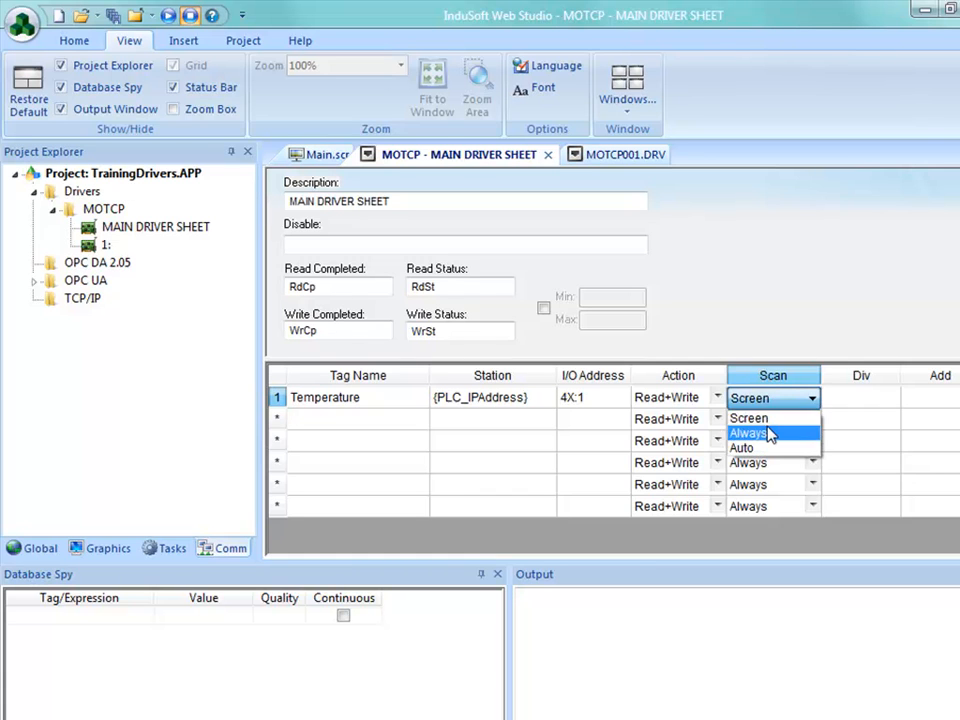
{"action": "left_click", "coordinate": [777, 433]}
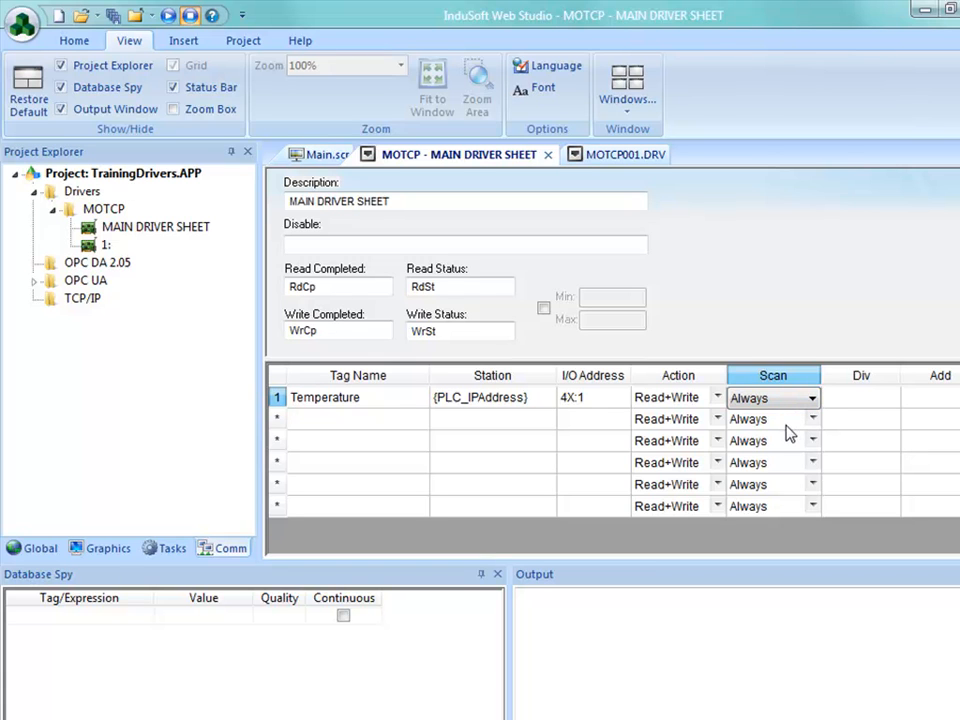
{"action": "left_click", "coordinate": [792, 399]}
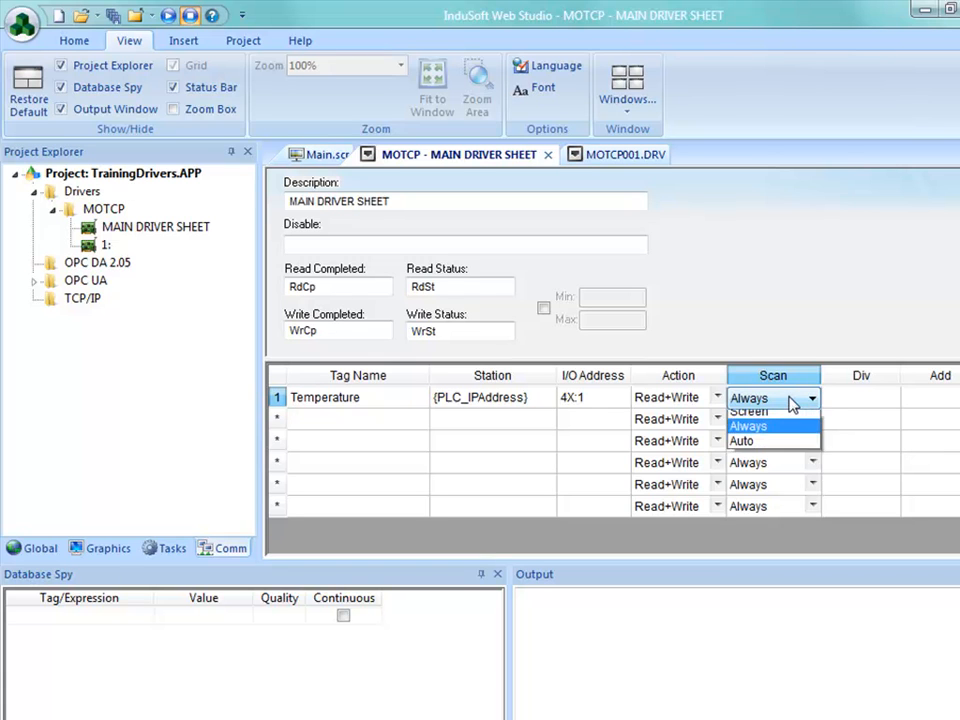
{"action": "left_click", "coordinate": [786, 450]}
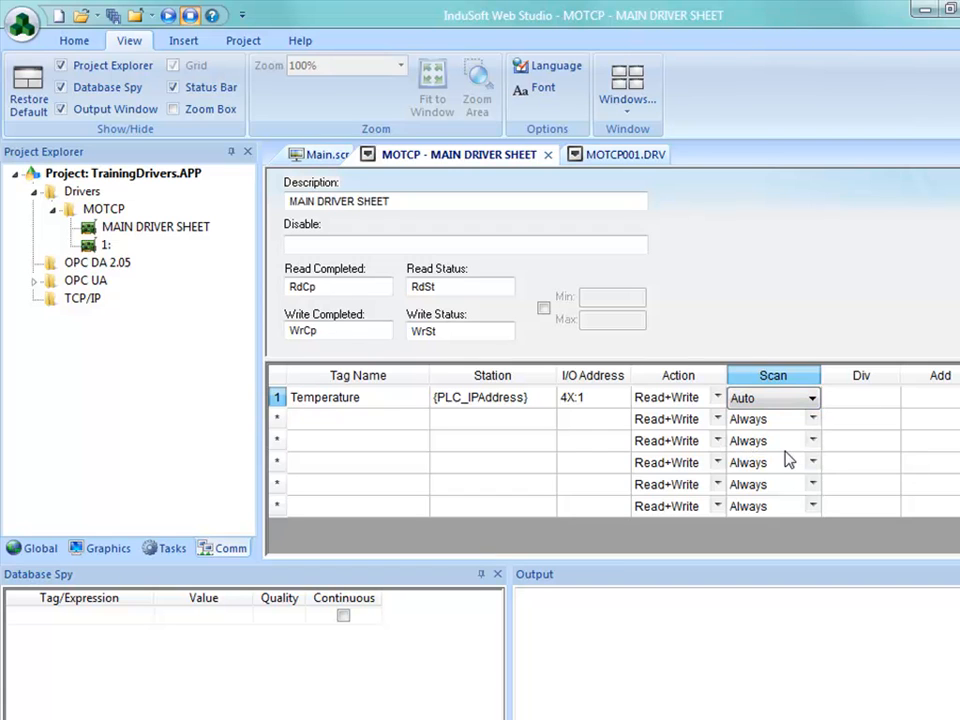
{"action": "left_click", "coordinate": [812, 399]}
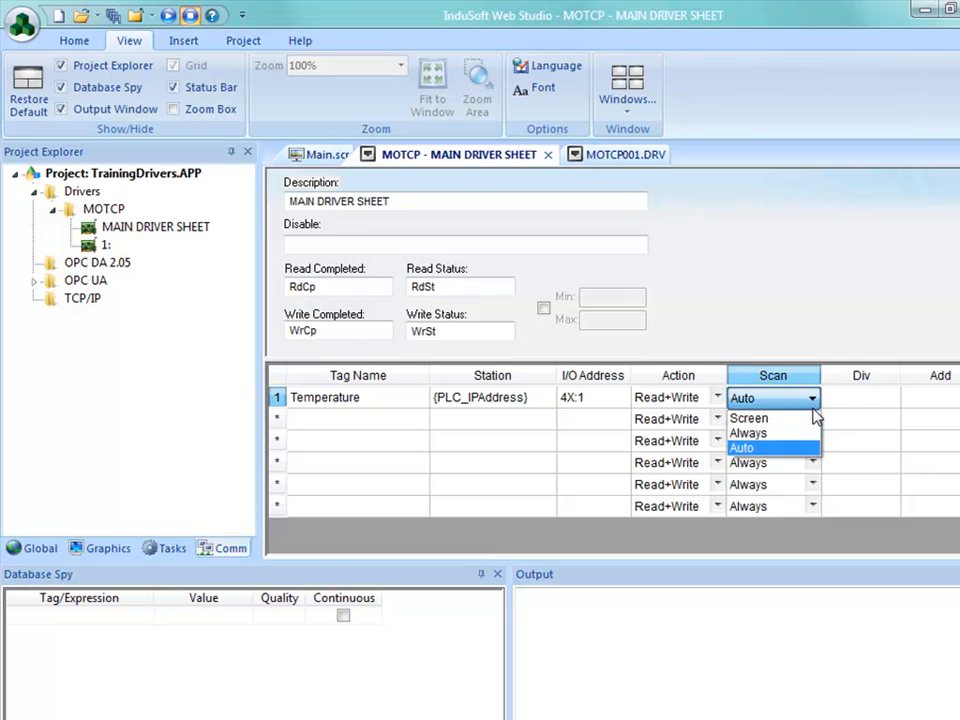
{"action": "left_click", "coordinate": [792, 434]}
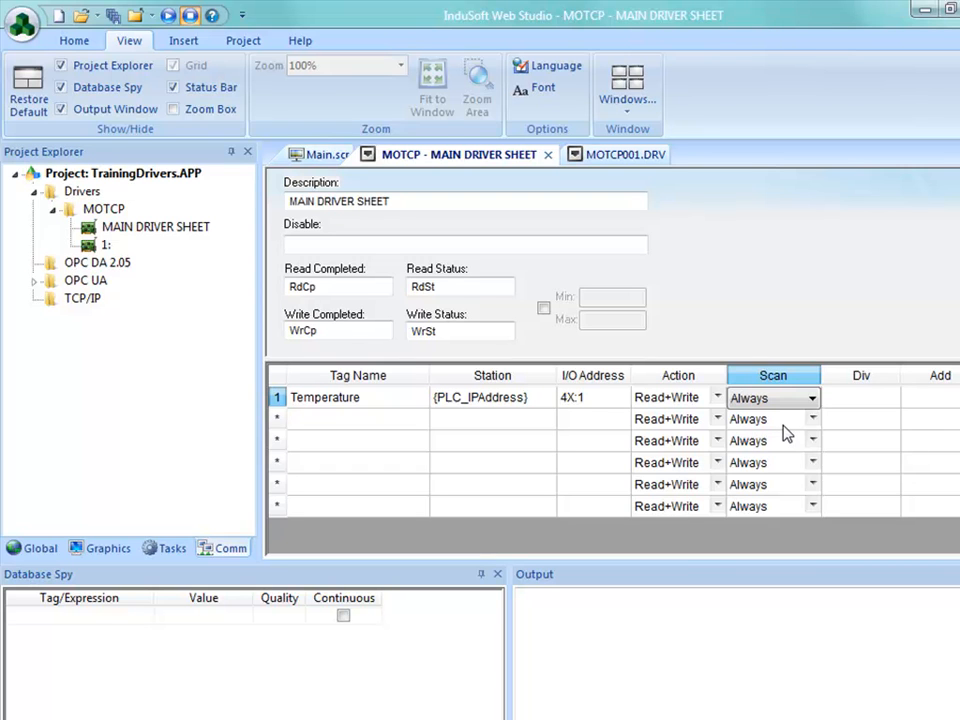
{"action": "left_click", "coordinate": [812, 400]}
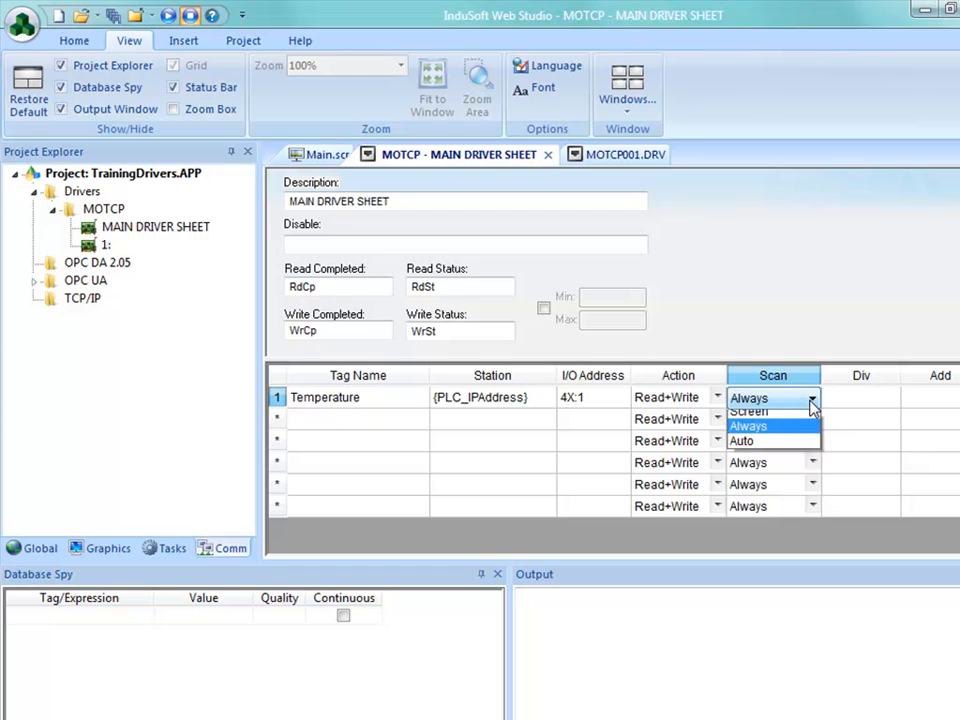
{"action": "left_click", "coordinate": [784, 448]}
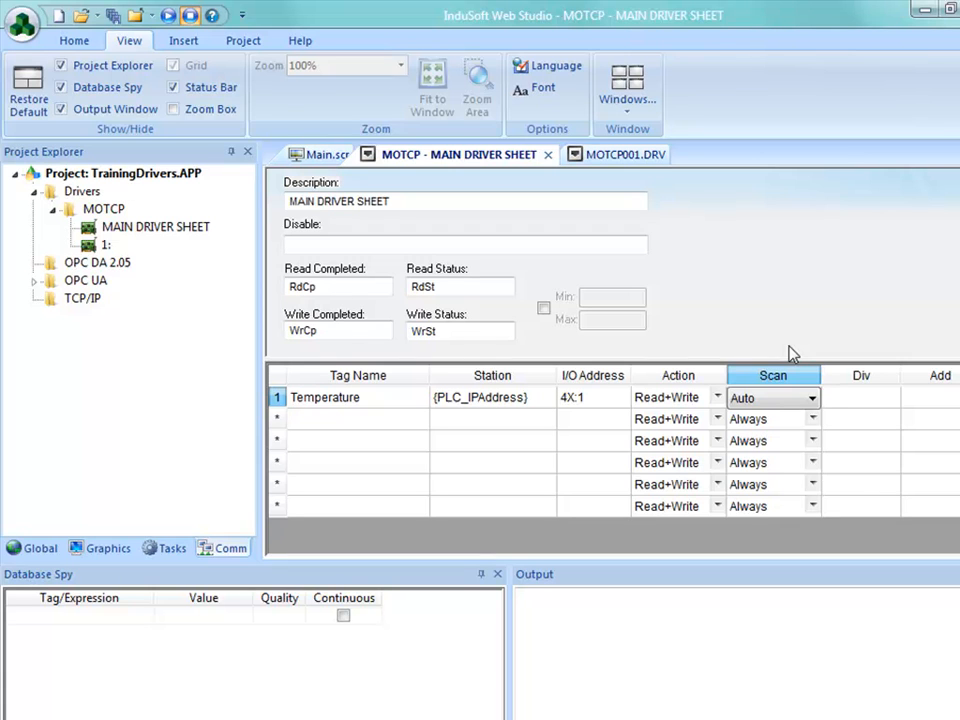
{"action": "left_click", "coordinate": [814, 400]}
{"action": "left_click", "coordinate": [784, 432]}
Step: Set the Temperature tag's scan option to Screen and consult the scaling row of the driver worksheet comparison slide
{"action": "left_click", "coordinate": [813, 401]}
{"action": "left_click", "coordinate": [806, 418]}
{"action": "key", "text": "alt+Tab"}
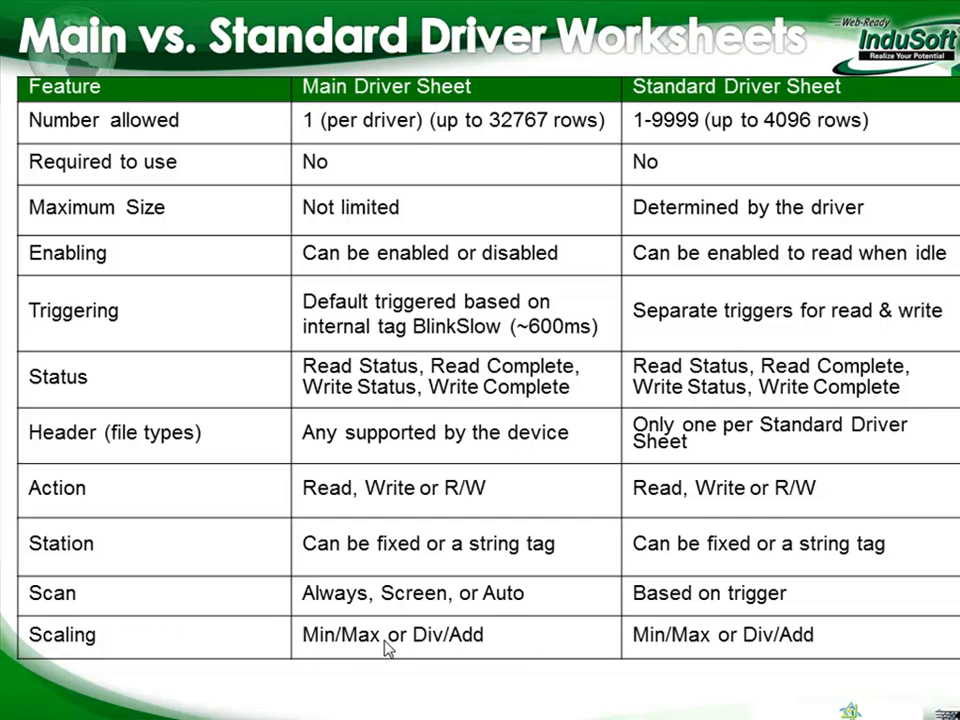
{"action": "key", "text": "alt+Tab"}
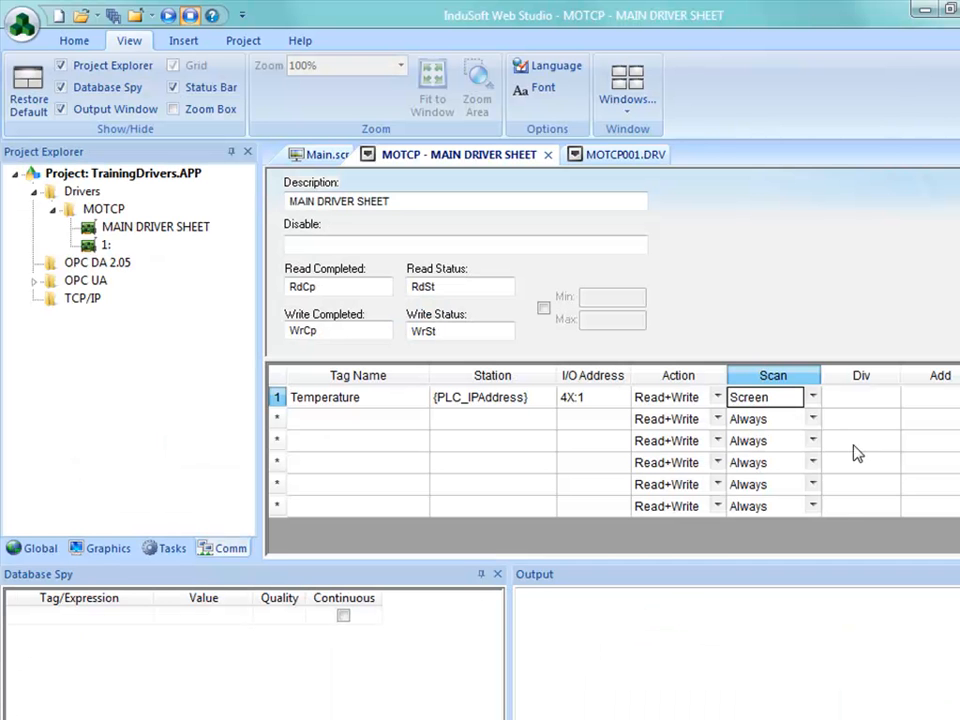
Step: Examine the Div and Add scaling cells in the Temperature row of the main driver sheet
{"action": "left_click", "coordinate": [858, 400]}
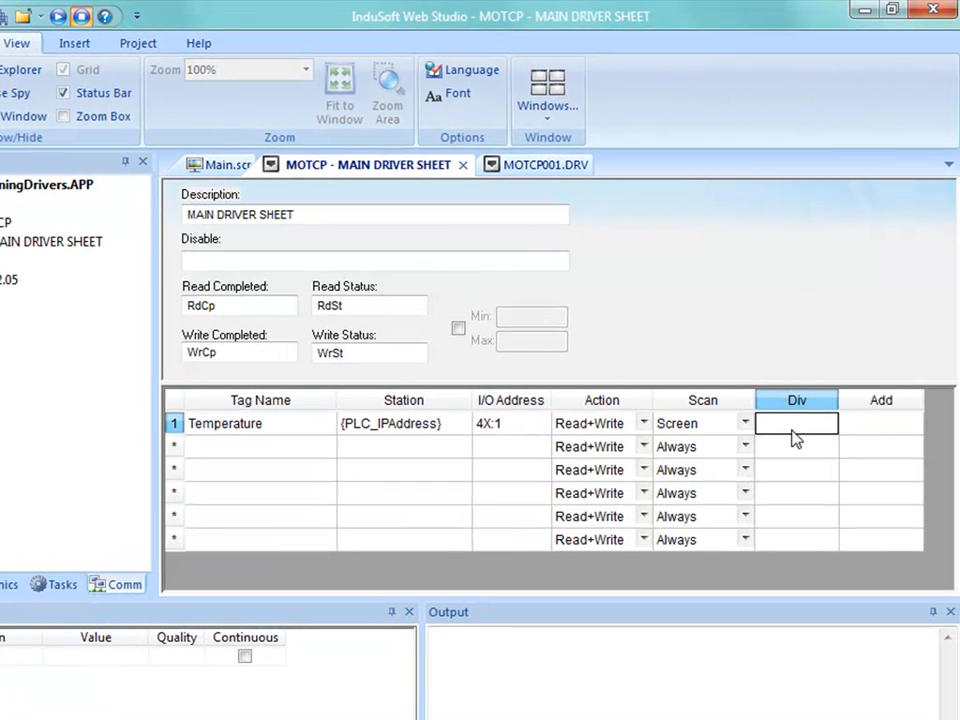
{"action": "left_click", "coordinate": [886, 426]}
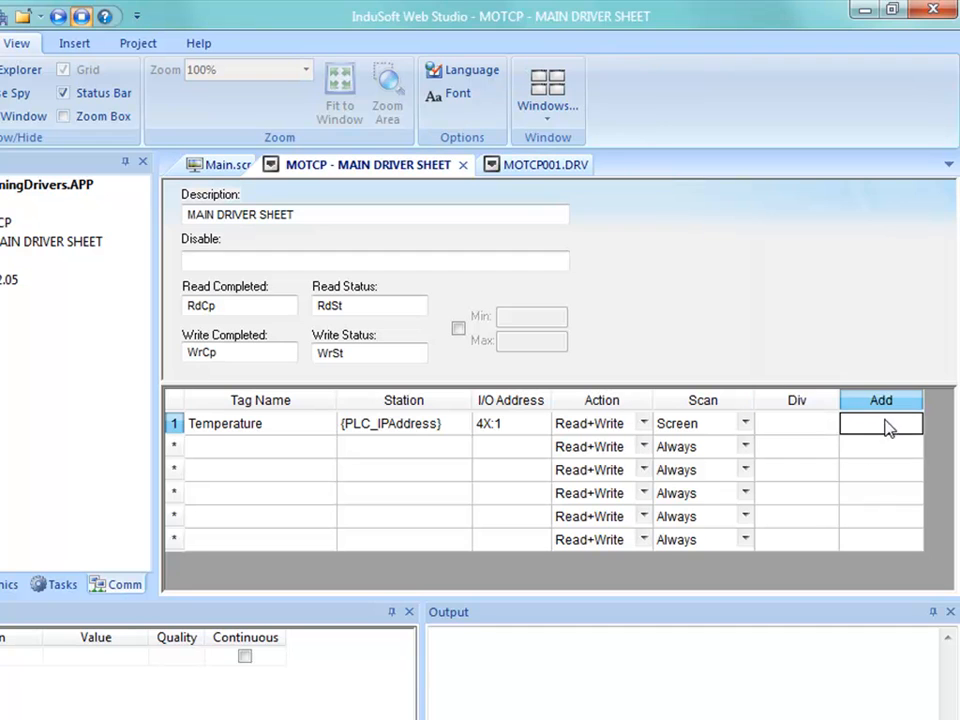
{"action": "left_click", "coordinate": [804, 432]}
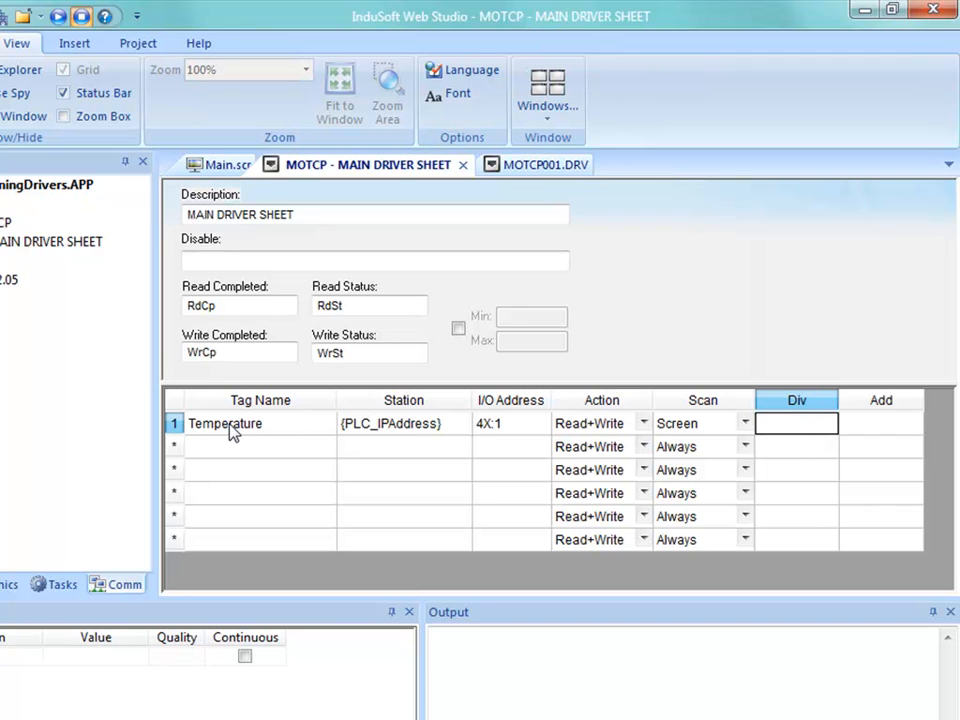
{"action": "left_click", "coordinate": [891, 429]}
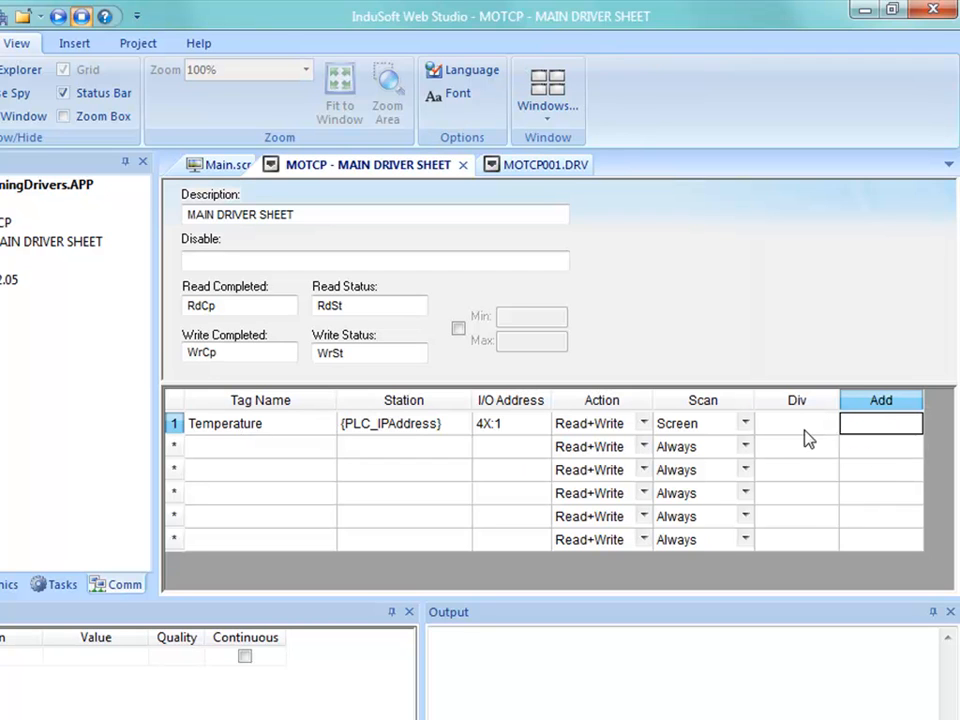
{"action": "left_click", "coordinate": [785, 429]}
{"action": "left_click", "coordinate": [871, 429]}
{"action": "left_click", "coordinate": [805, 428]}
{"action": "left_click", "coordinate": [881, 430]}
{"action": "left_click", "coordinate": [820, 426]}
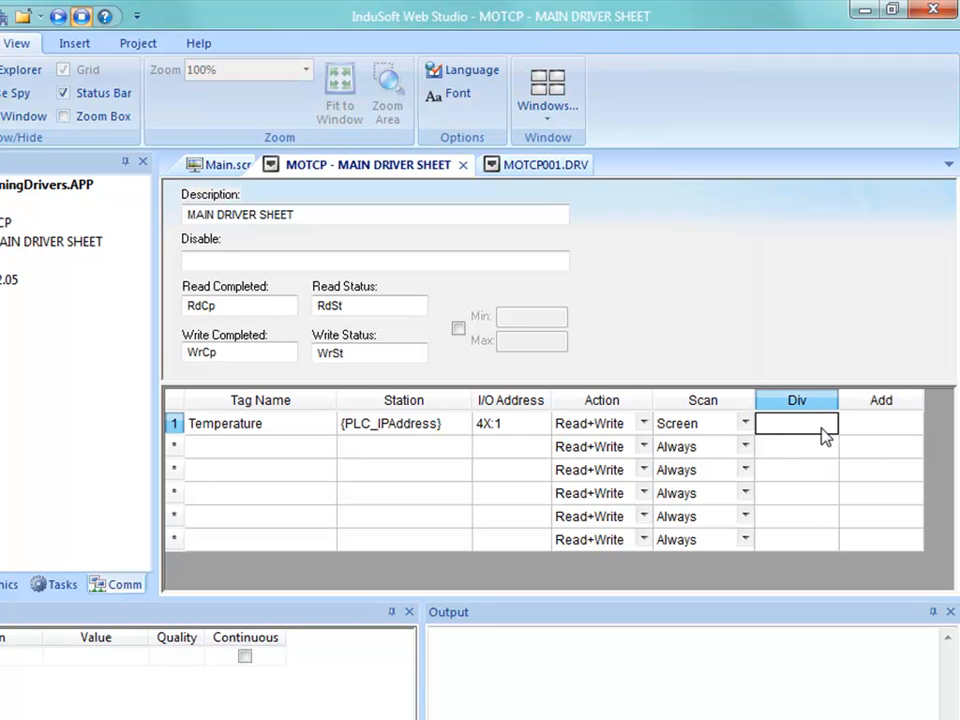
{"action": "left_click", "coordinate": [865, 430]}
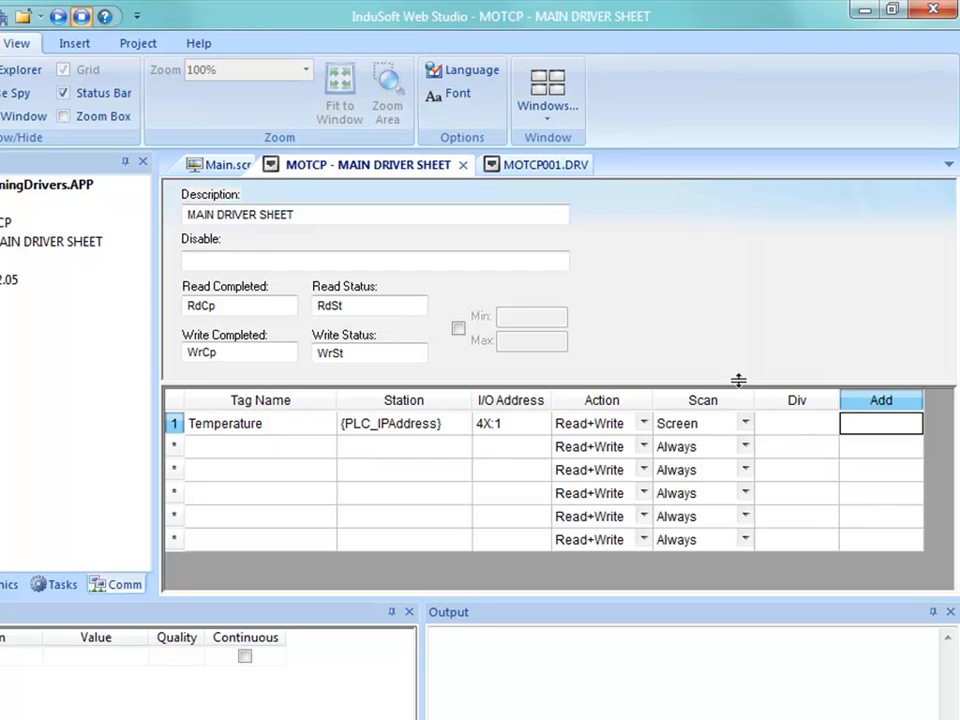
Step: Enable Min/Max scaling on the main driver sheet and set the Temperature row's range to 0 and 4095
{"action": "left_click", "coordinate": [458, 329]}
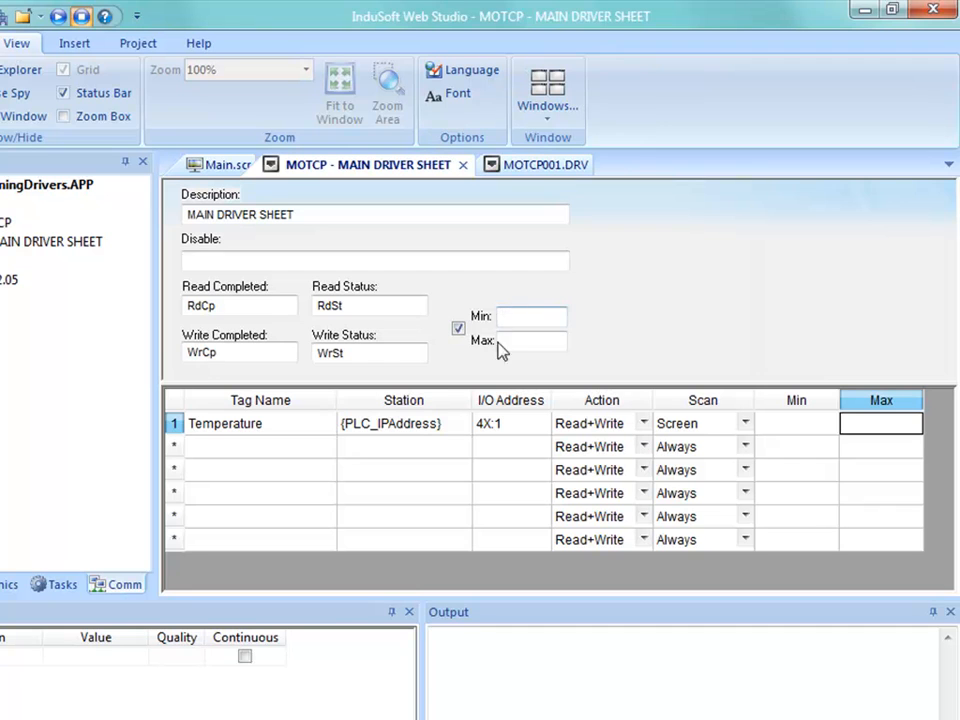
{"action": "left_click", "coordinate": [797, 428]}
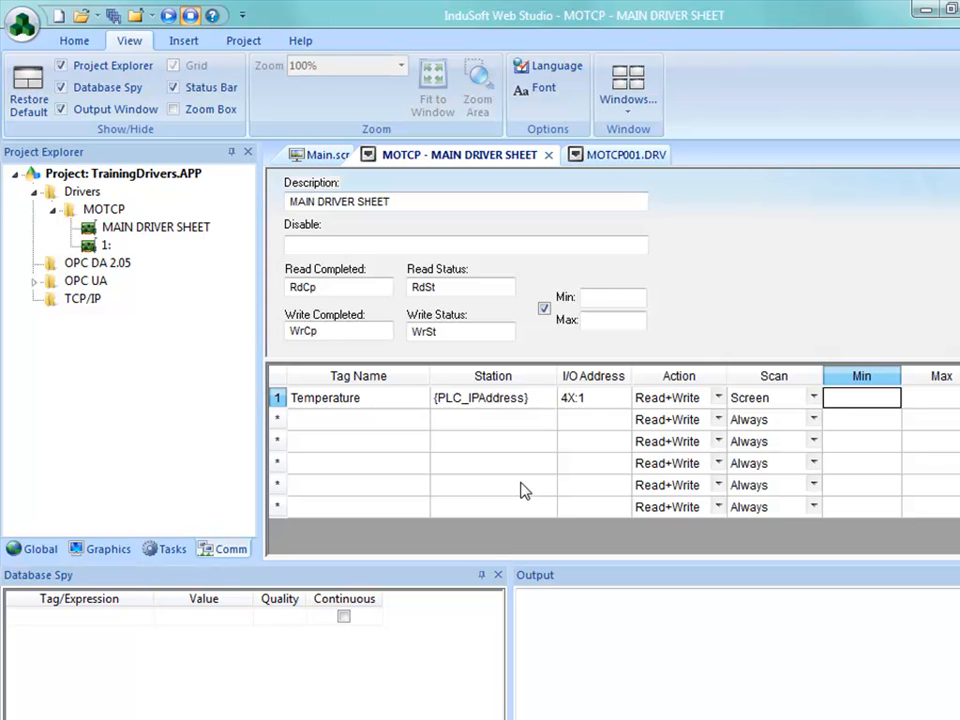
{"action": "type", "text": "4095"}
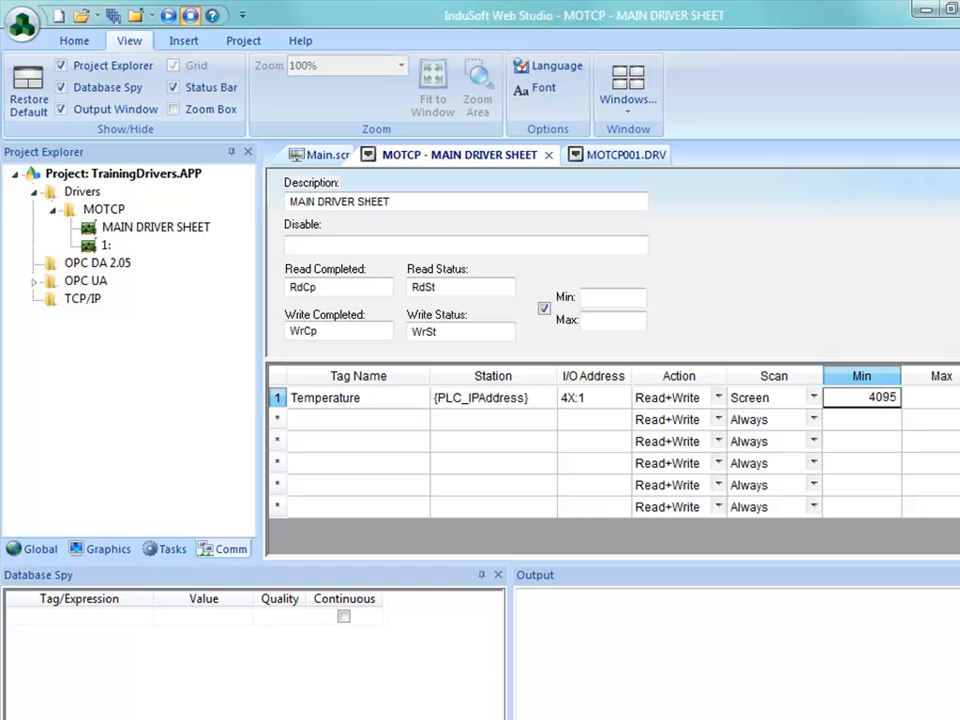
{"action": "key", "text": "BackSpace"}
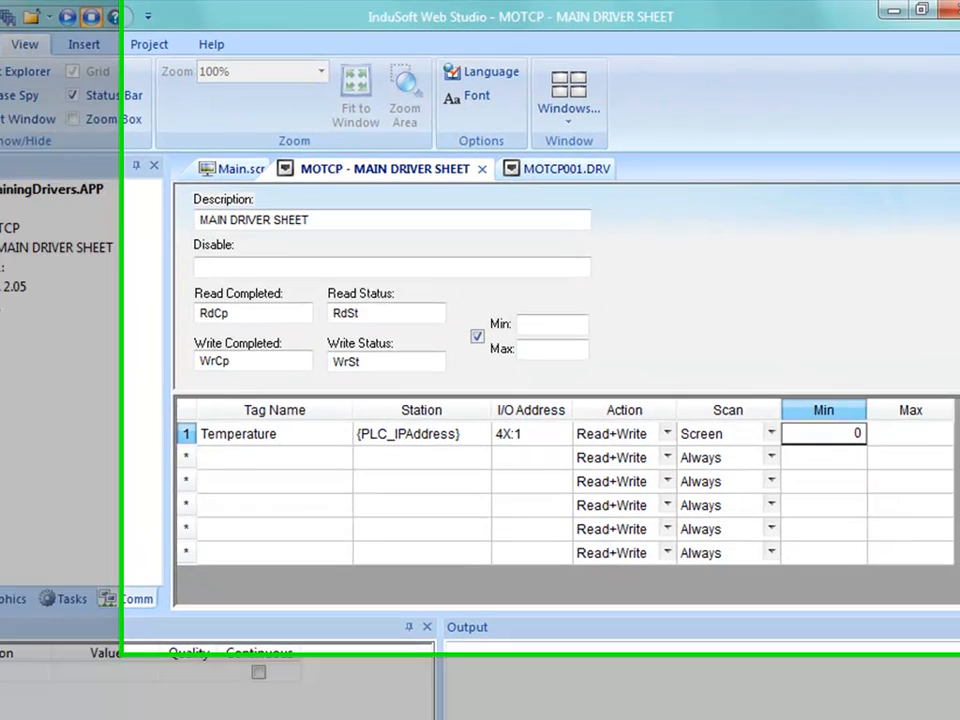
{"action": "left_click", "coordinate": [910, 397]}
{"action": "type", "text": "4095"}
{"action": "key", "text": "Return"}
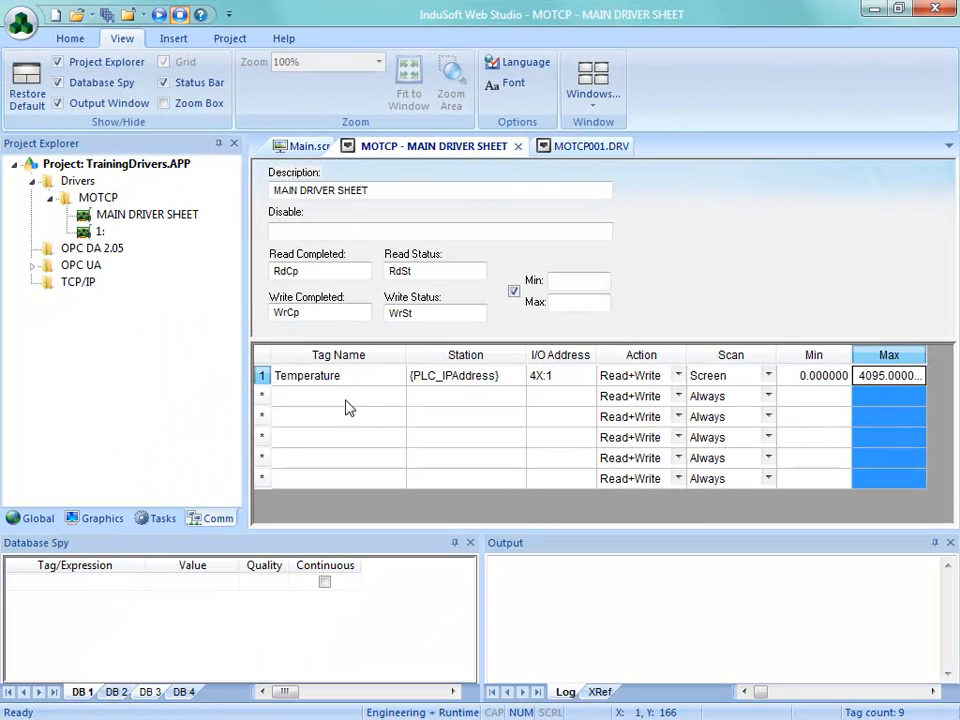
Step: Set the maximum engineering units to 100 in the Temperature tag's properties
{"action": "left_click", "coordinate": [330, 378]}
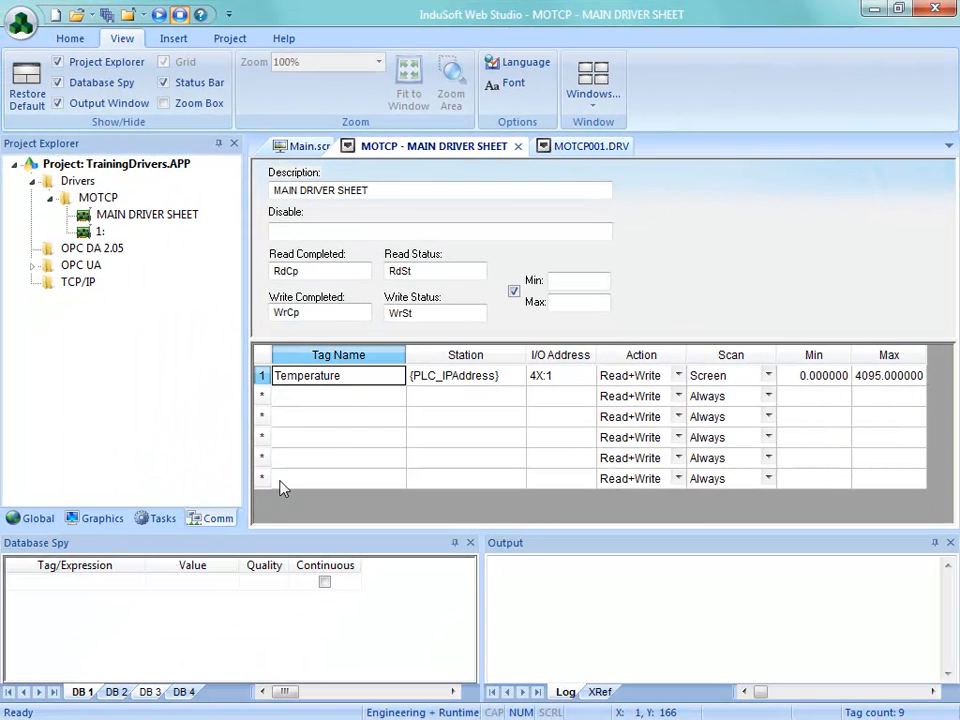
{"action": "left_click", "coordinate": [70, 38]}
{"action": "left_click", "coordinate": [858, 104]}
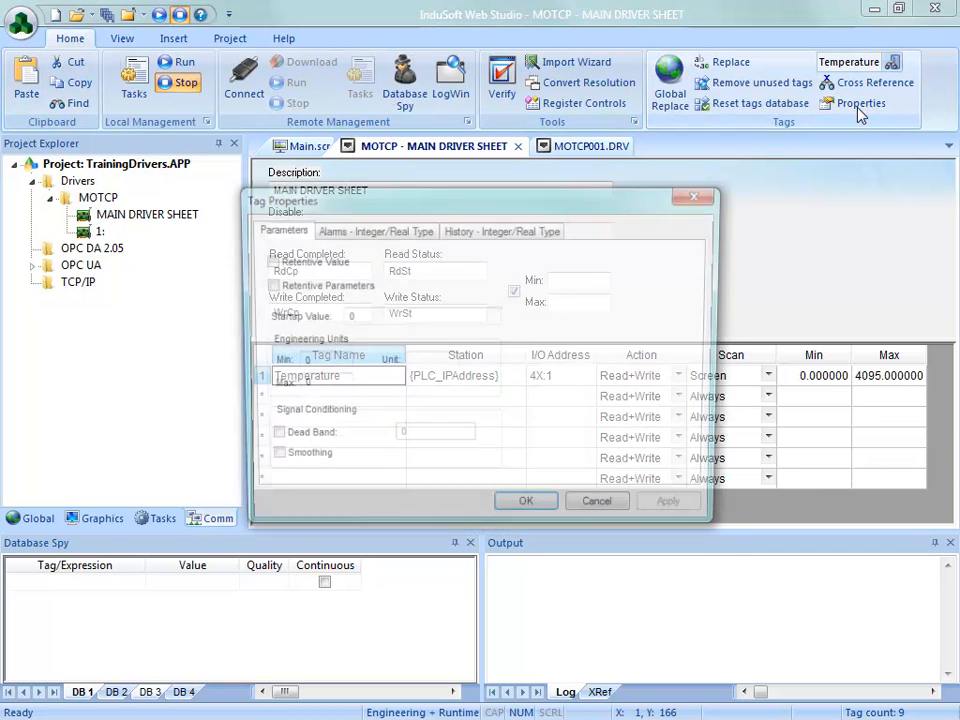
{"action": "double_click", "coordinate": [312, 387]}
{"action": "type", "text": "100"}
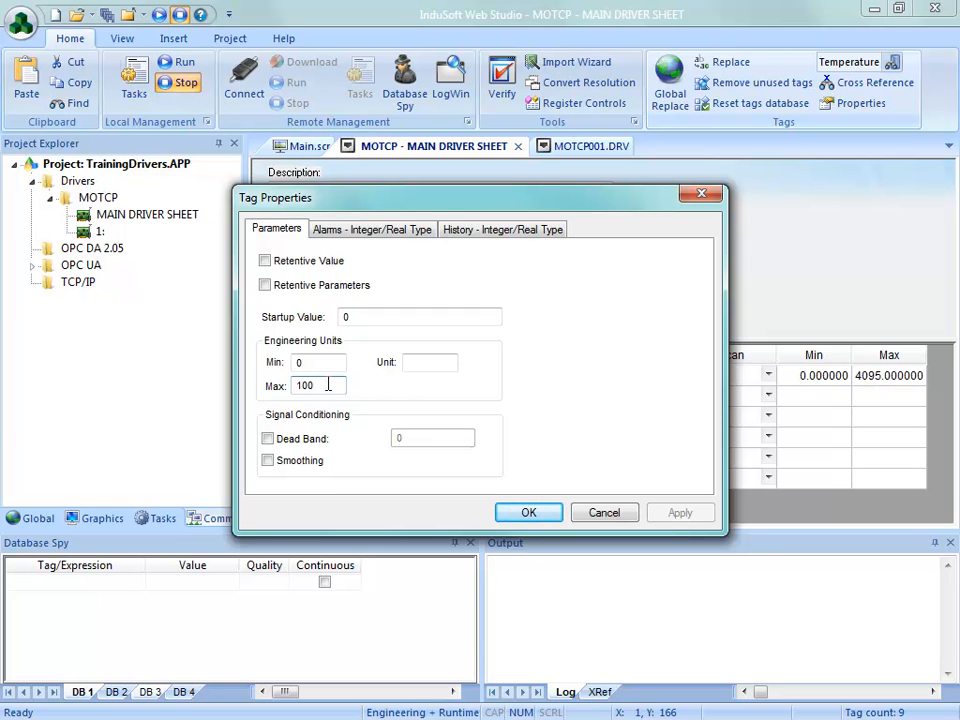
{"action": "left_click", "coordinate": [528, 511]}
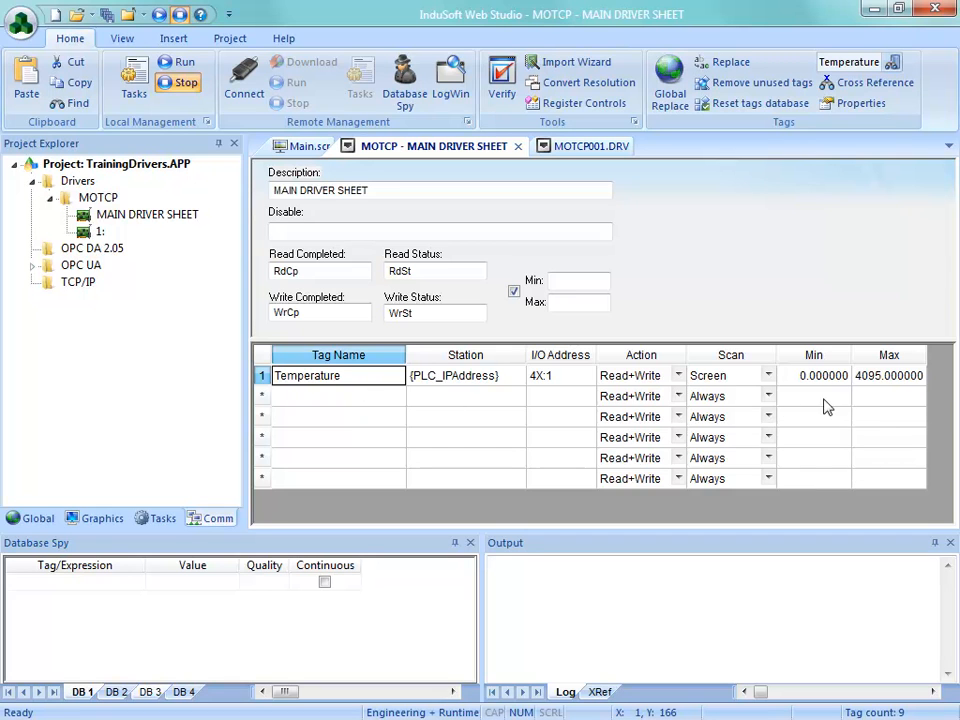
Step: Compare the Temperature row's Max scaling value with the maximum engineering units in the tag's properties
{"action": "left_click", "coordinate": [876, 384]}
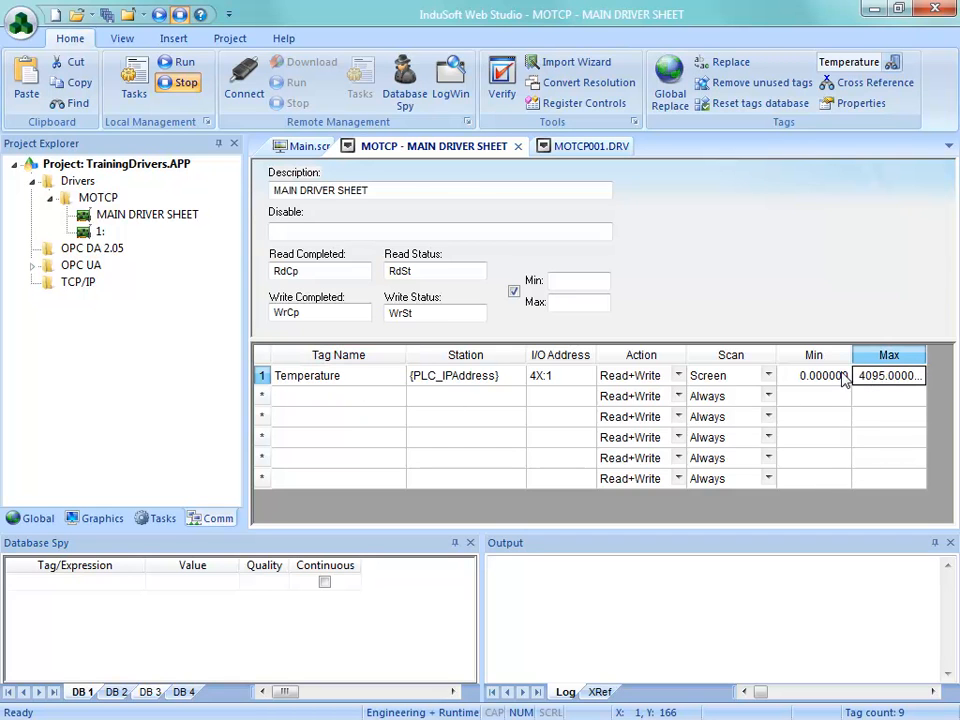
{"action": "left_click", "coordinate": [840, 104]}
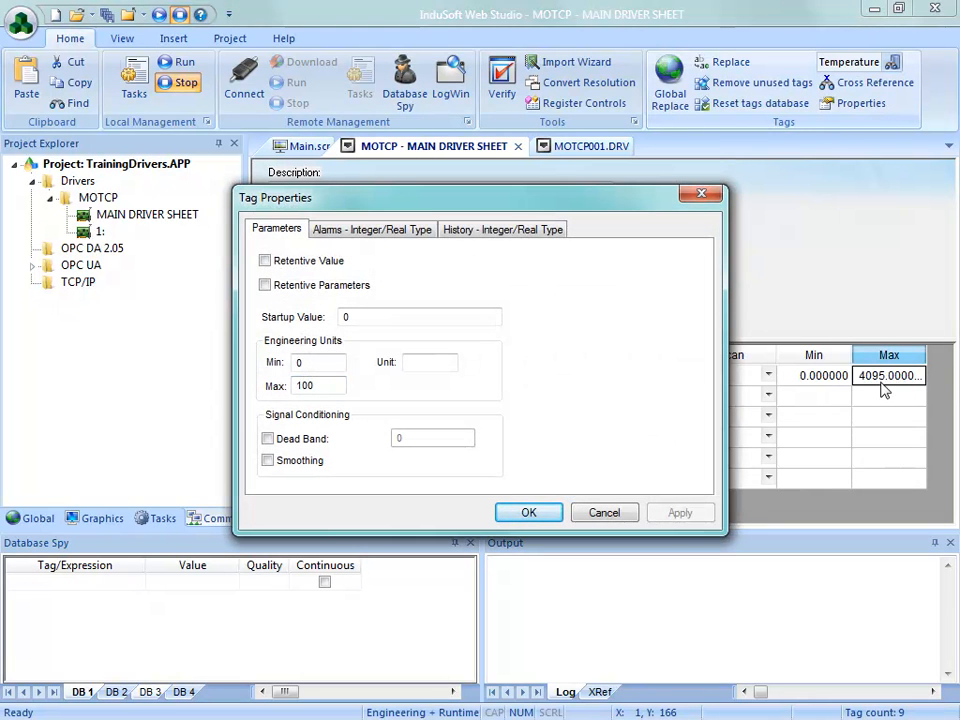
{"action": "left_click_drag", "start_coordinate": [315, 393], "coordinate": [259, 386]}
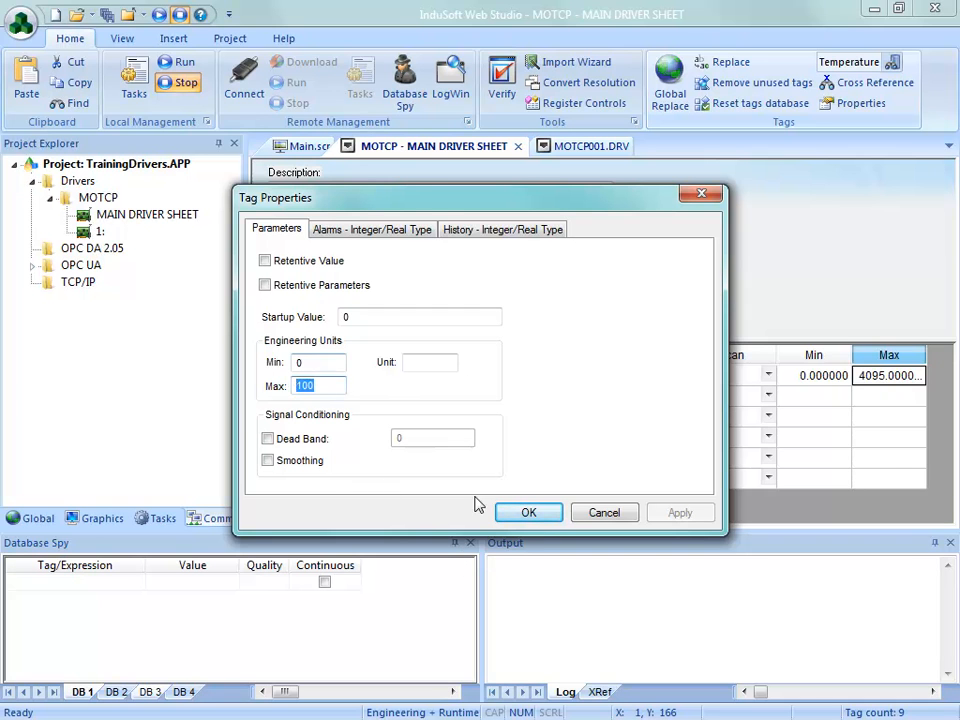
{"action": "left_click", "coordinate": [529, 512]}
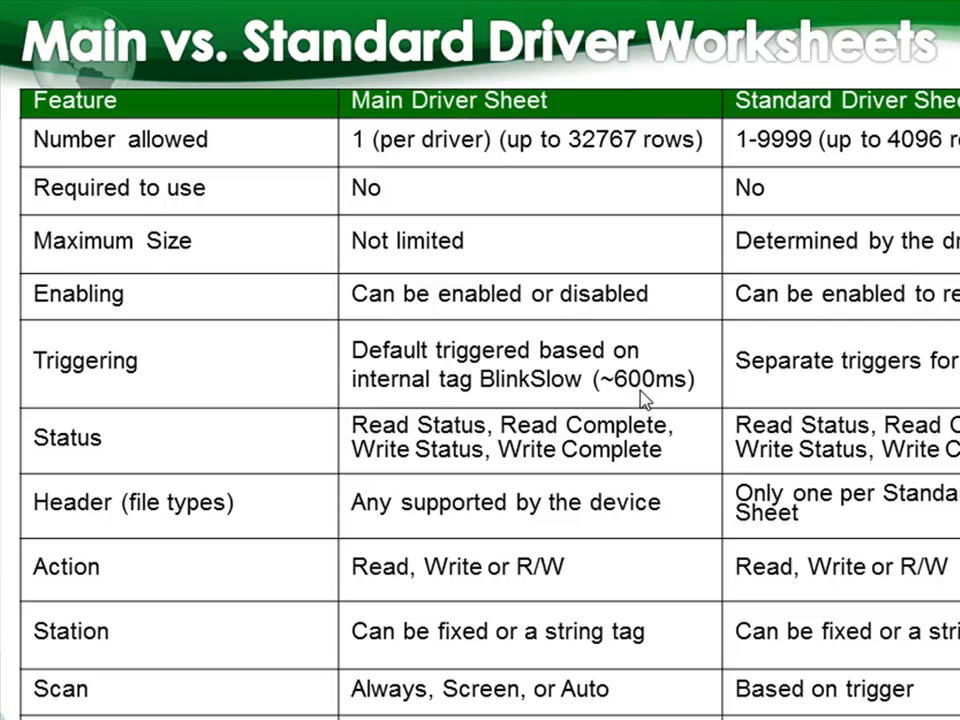
{"action": "left_click", "coordinate": [879, 392]}
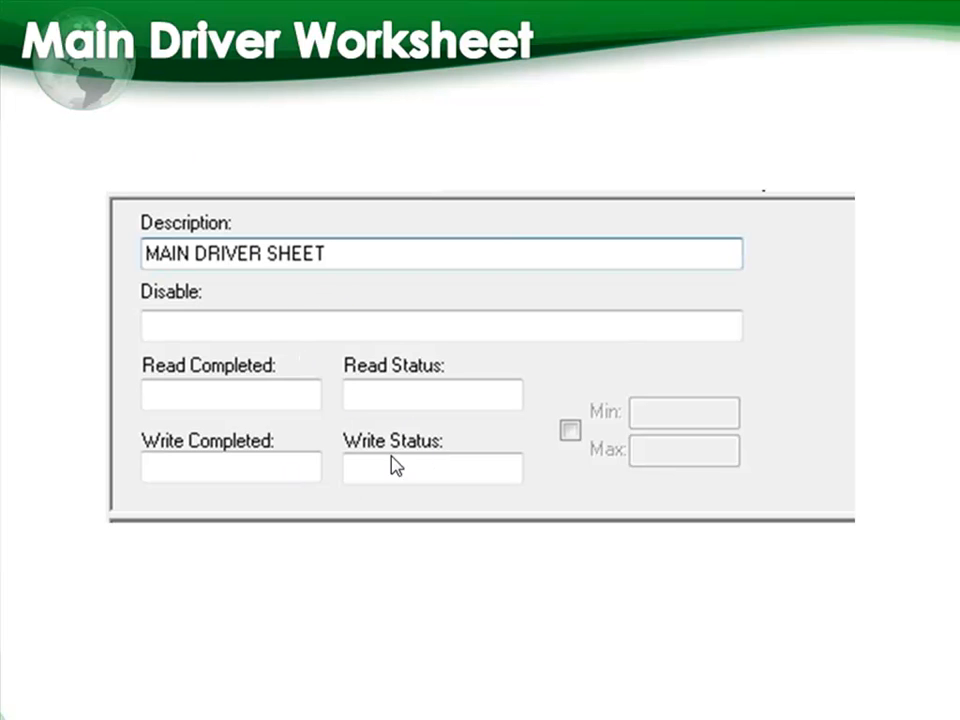
{"action": "left_click", "coordinate": [217, 342]}
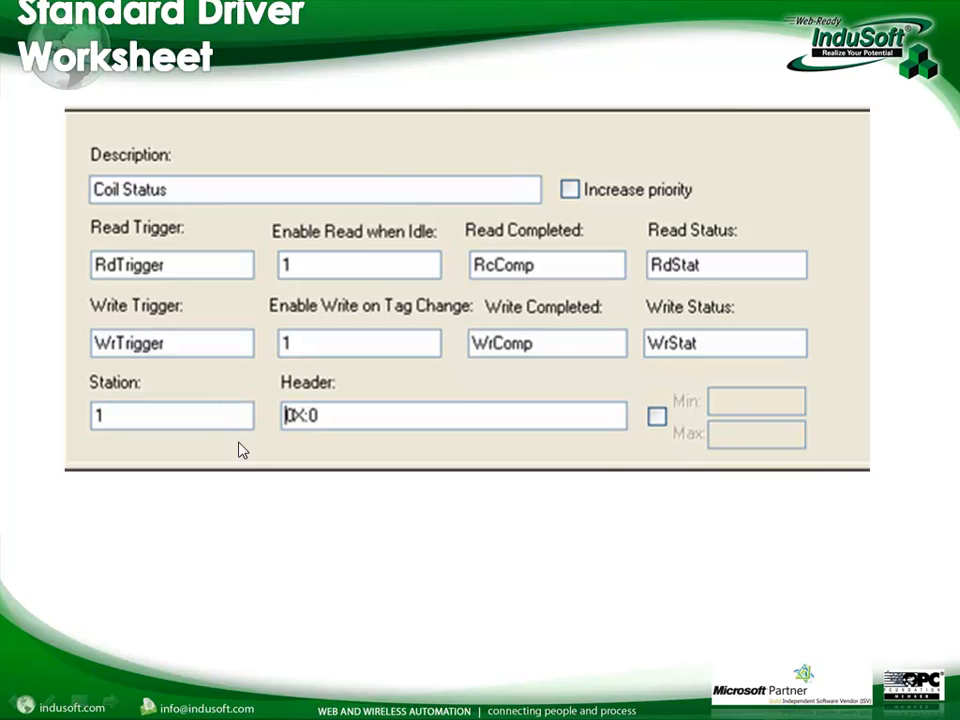
{"action": "left_click", "coordinate": [208, 443]}
{"action": "key", "text": "alt+Tab"}
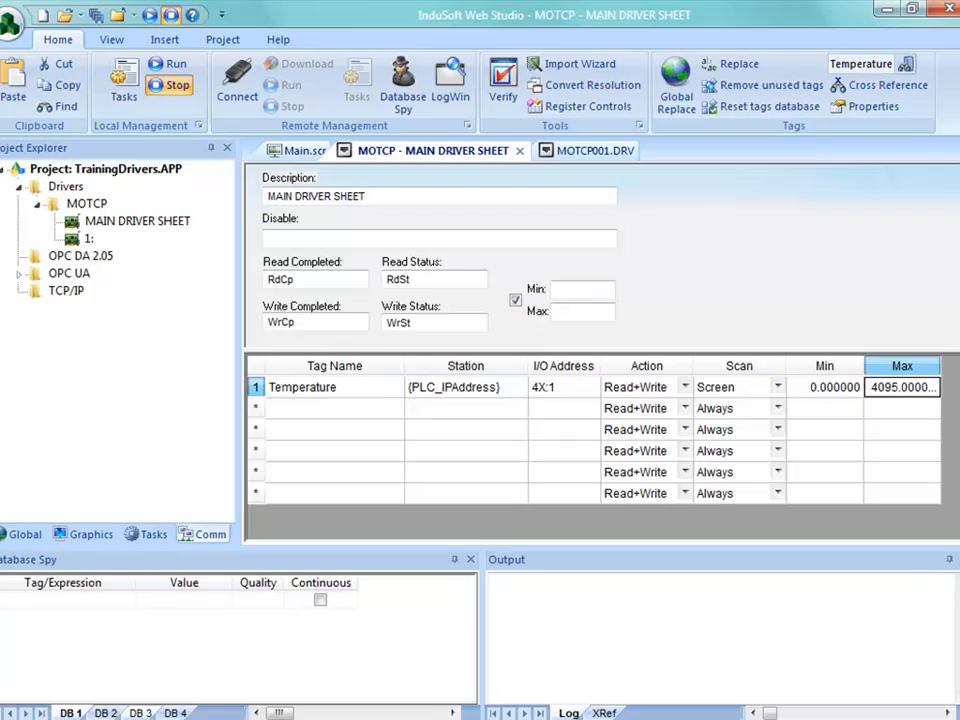
{"action": "key", "text": "alt+Tab"}
{"action": "key", "text": "Tab"}
{"action": "key", "text": "Tab"}
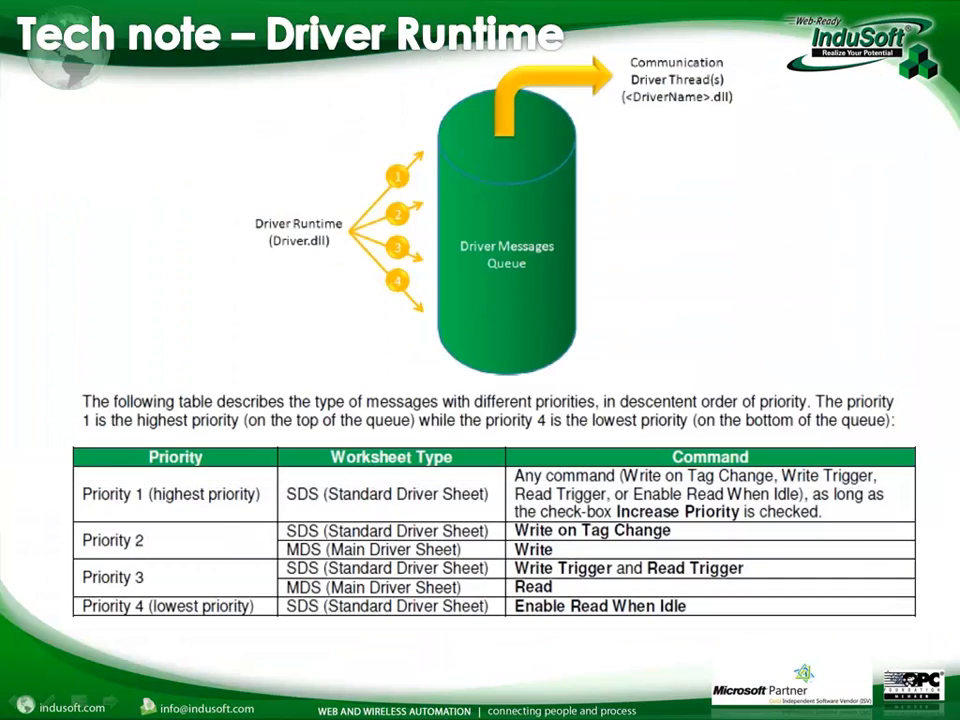
{"action": "key", "text": "Page_Up"}
{"action": "key", "text": "Page_Up"}
{"action": "key", "text": "Page_Up"}
{"action": "key", "text": "Page_Up"}
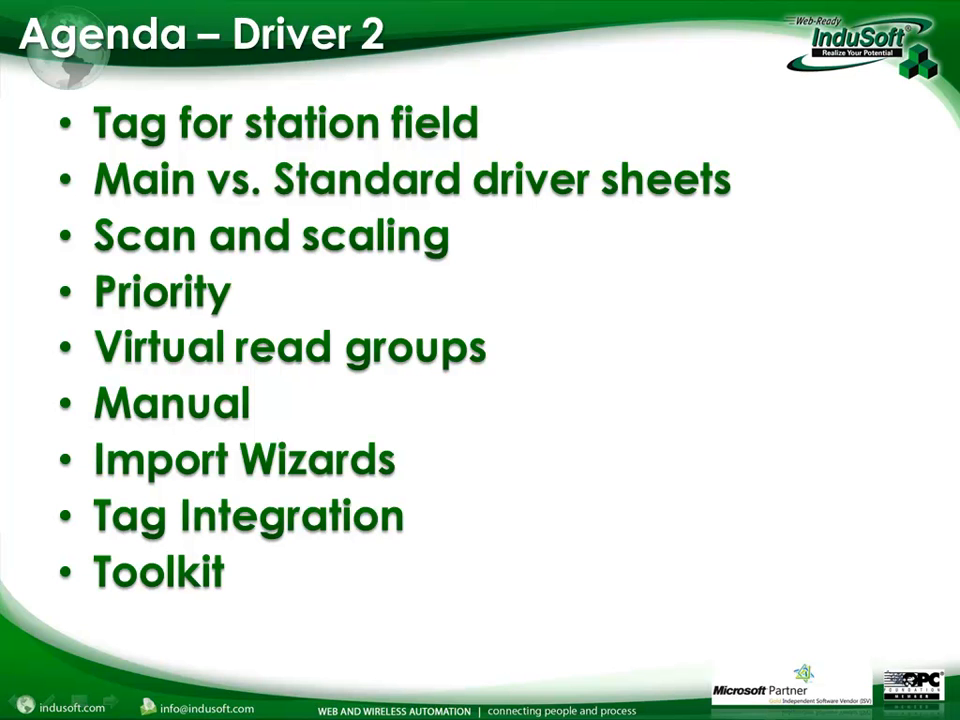
{"action": "key", "text": "Page_Down"}
{"action": "key", "text": "Page_Down"}
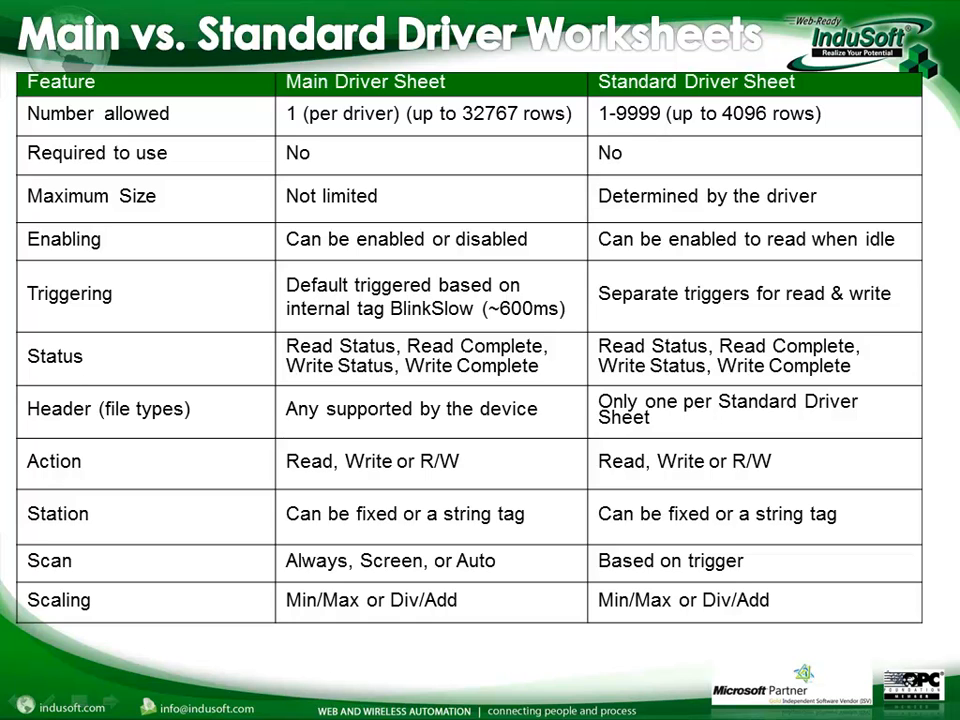
{"action": "key", "text": "Page_Down"}
{"action": "key", "text": "Page_Down"}
{"action": "key", "text": "Page_Down"}
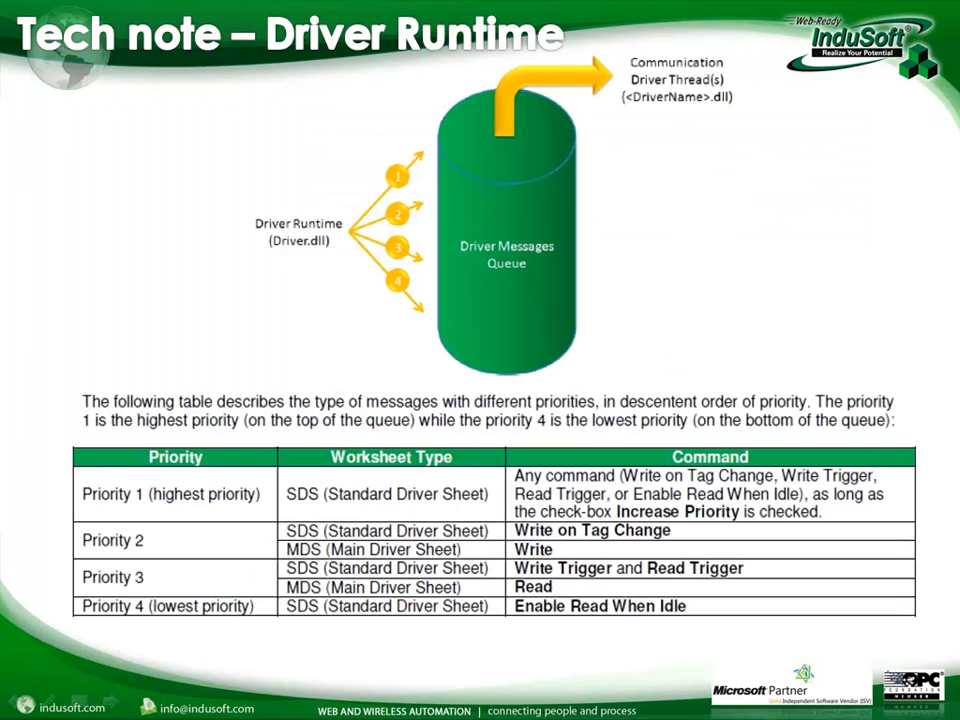
{"action": "key", "text": "Page_Up"}
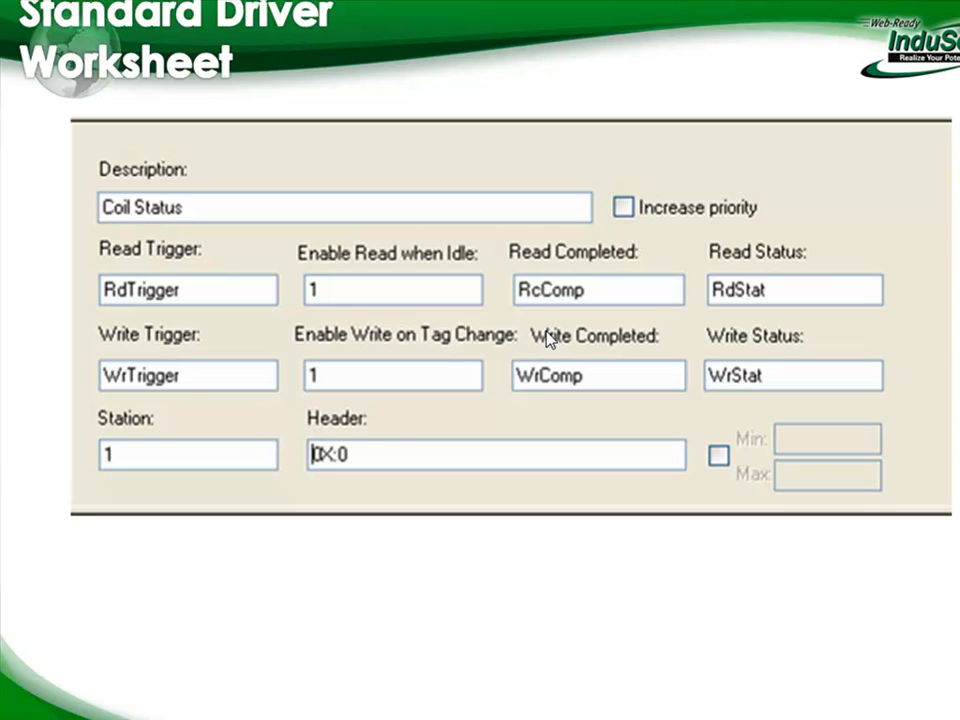
{"action": "key", "text": "Right"}
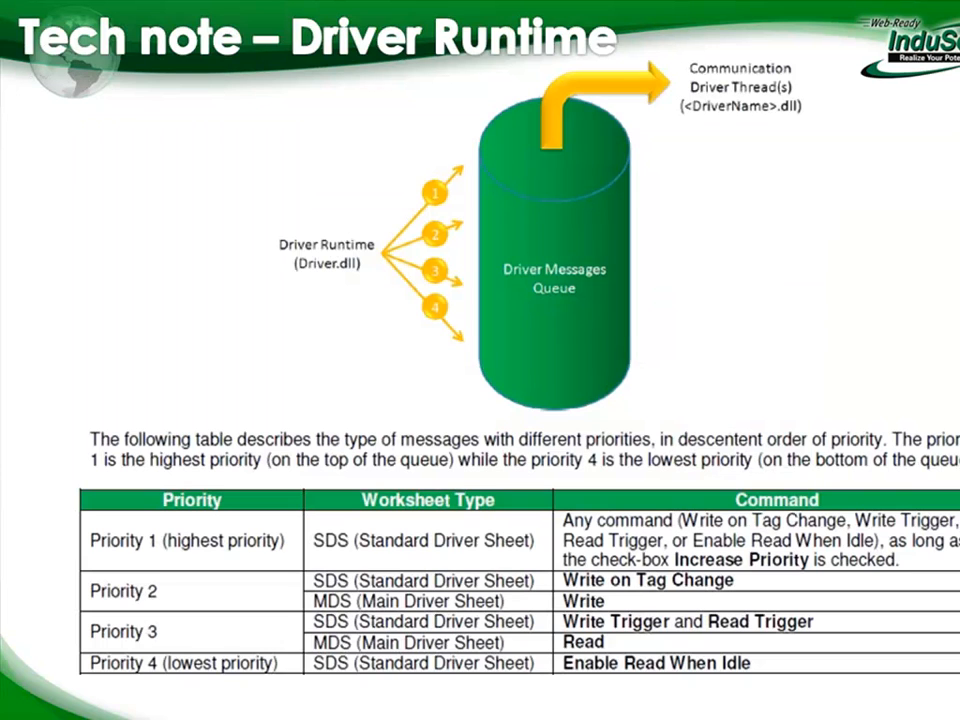
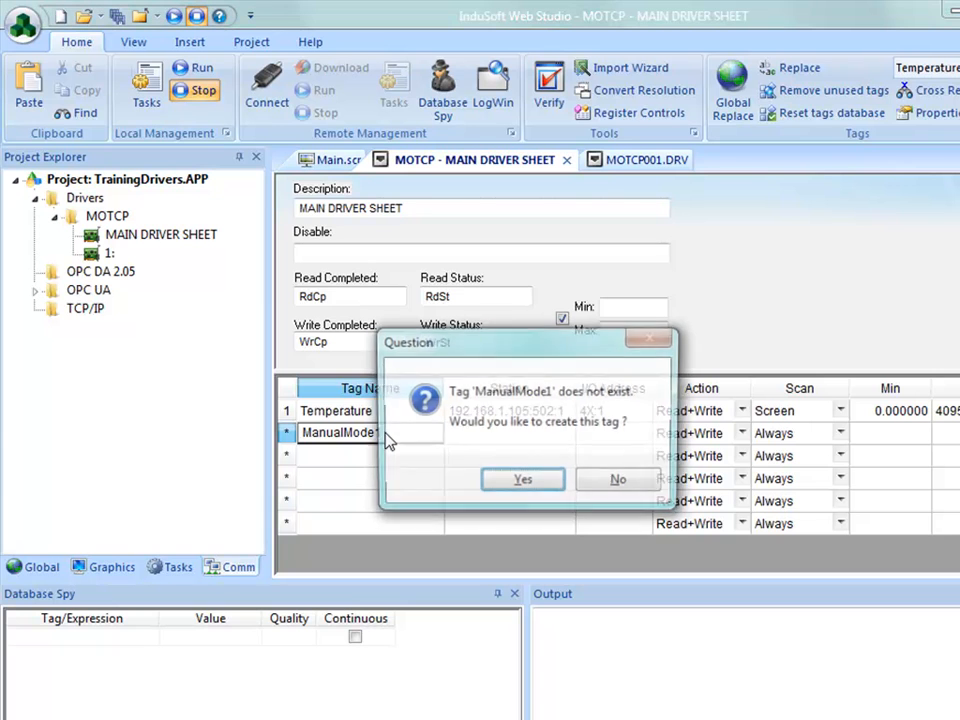
{"action": "key", "text": "Return"}
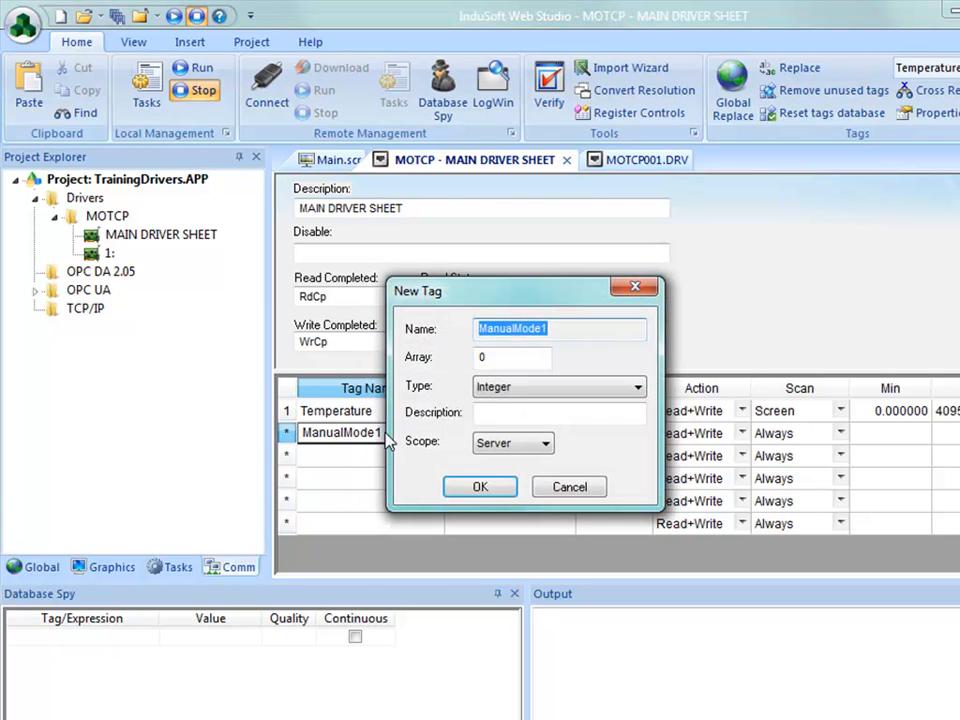
Step: Create the new tag ManualMode1 with type Boolean and Server scope for the main driver sheet's second row
{"action": "left_click", "coordinate": [527, 390]}
{"action": "left_click", "coordinate": [529, 410]}
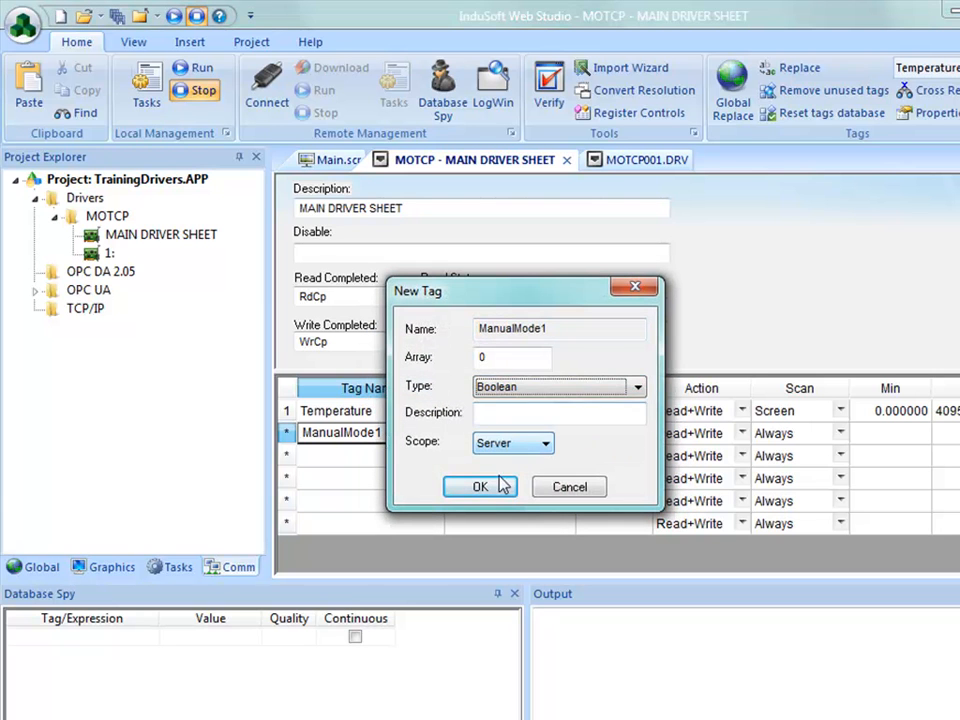
{"action": "left_click", "coordinate": [482, 490]}
Step: Give the ManualMode1 row the Temperature row's station 192.168.1.105:502:1 and the I/O address 1X:110
{"action": "left_click", "coordinate": [489, 436]}
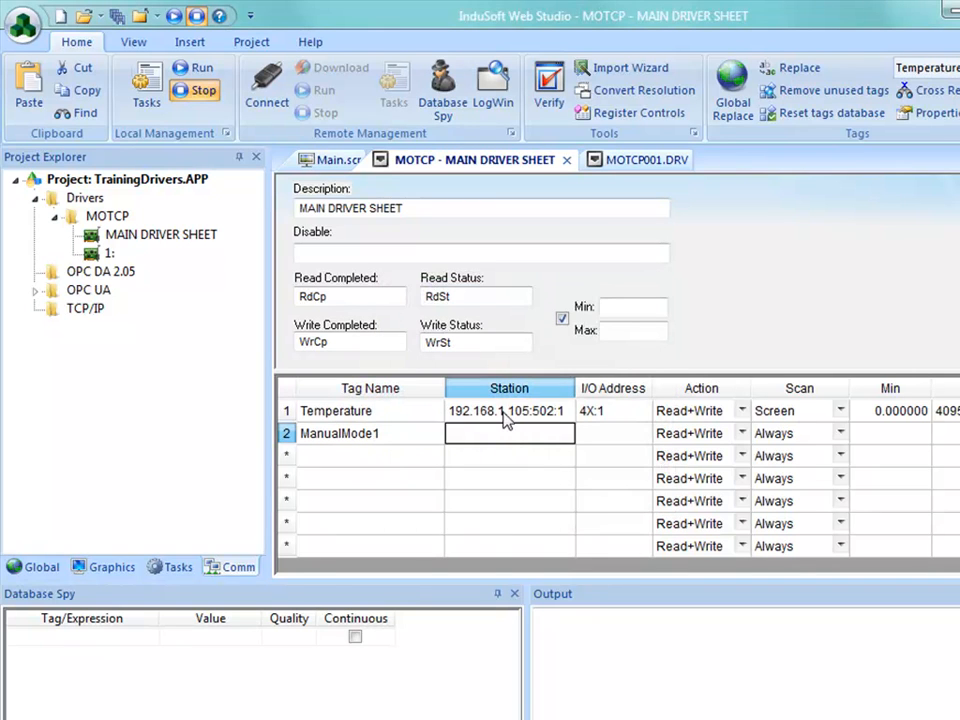
{"action": "left_click", "coordinate": [510, 420]}
{"action": "left_click_drag", "start_coordinate": [517, 427], "coordinate": [514, 438]}
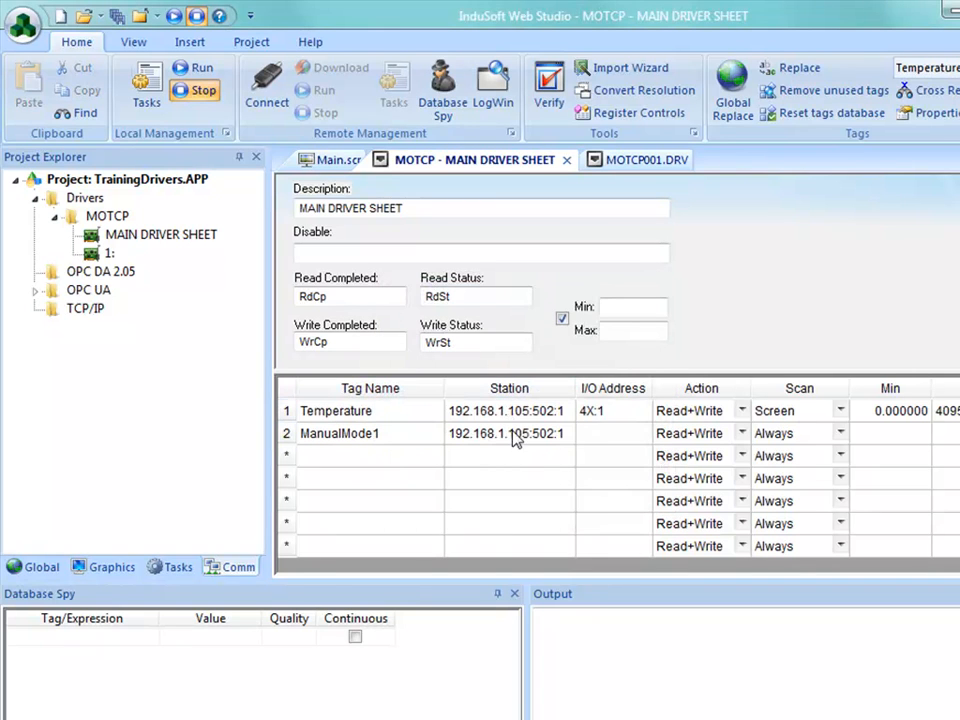
{"action": "left_click", "coordinate": [606, 437]}
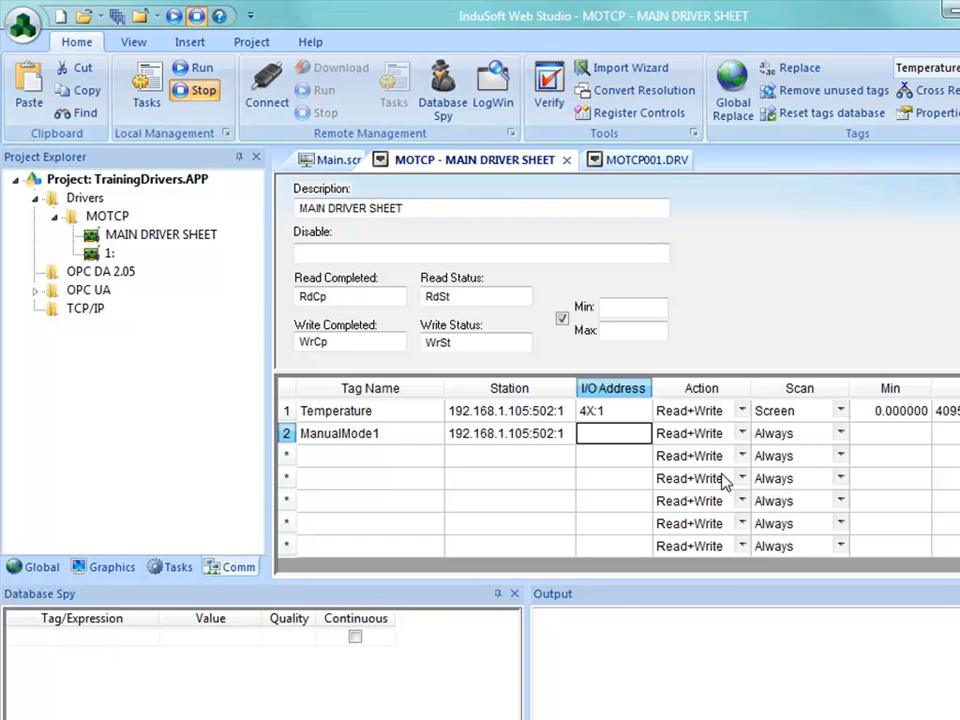
{"action": "type", "text": "1x:110"}
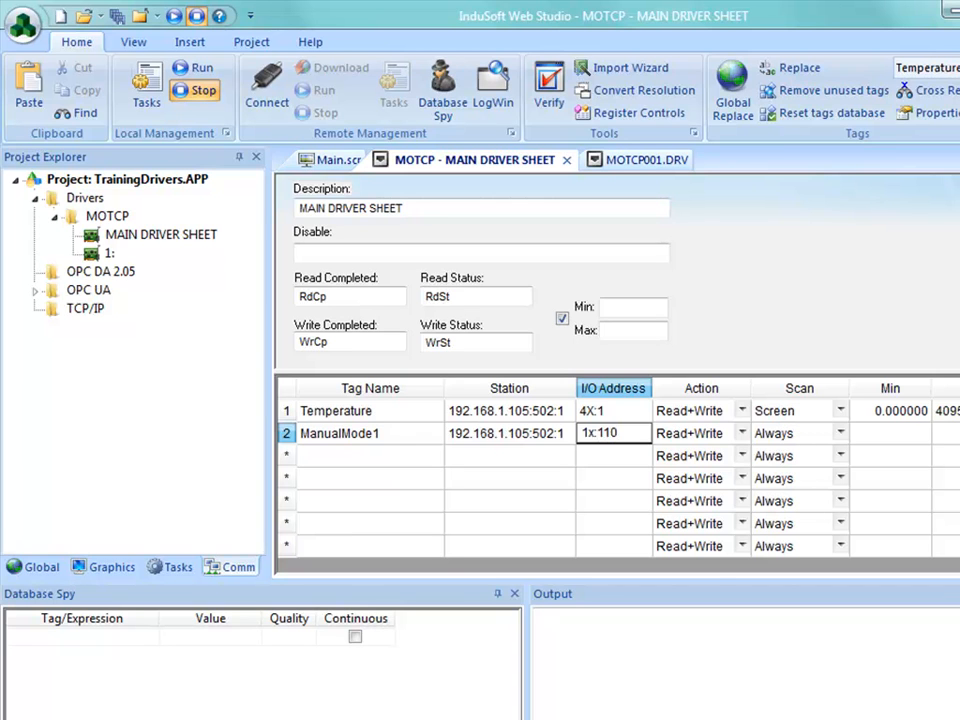
{"action": "key", "text": "Return"}
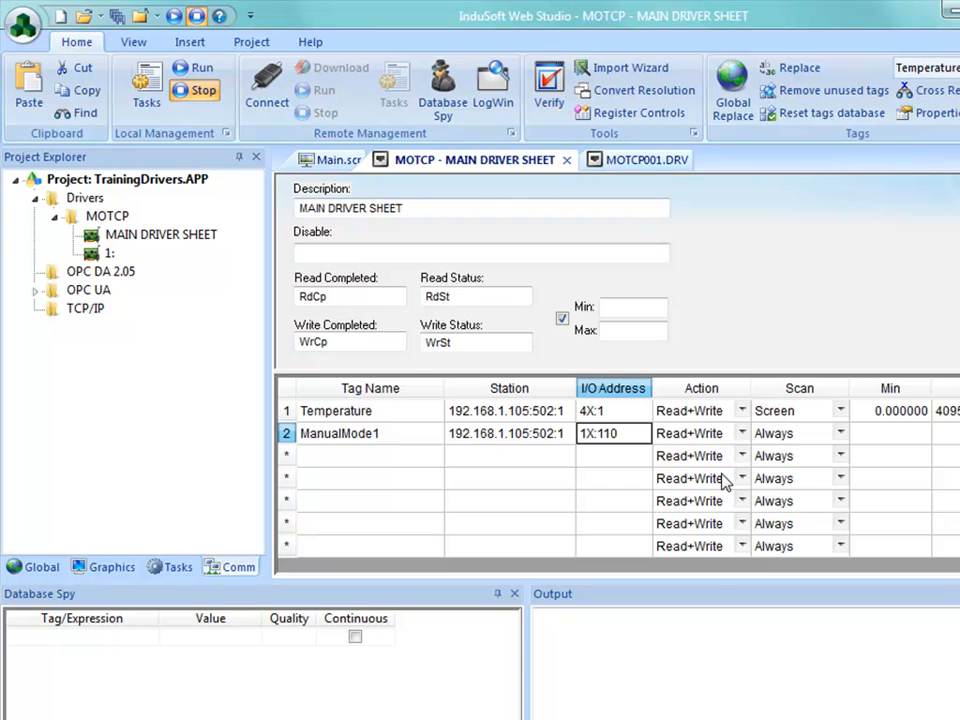
Step: Add a Pressure row below ManualMode1 and copy the station 192.168.1.105:502:1 into it
{"action": "left_click", "coordinate": [364, 457]}
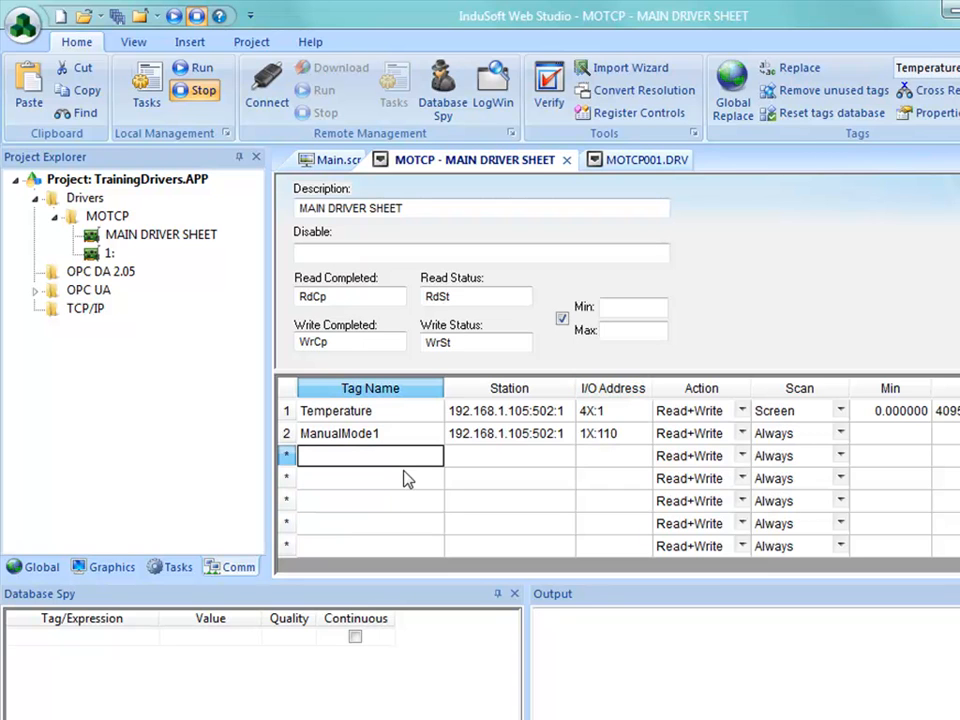
{"action": "type", "text": "Pressure"}
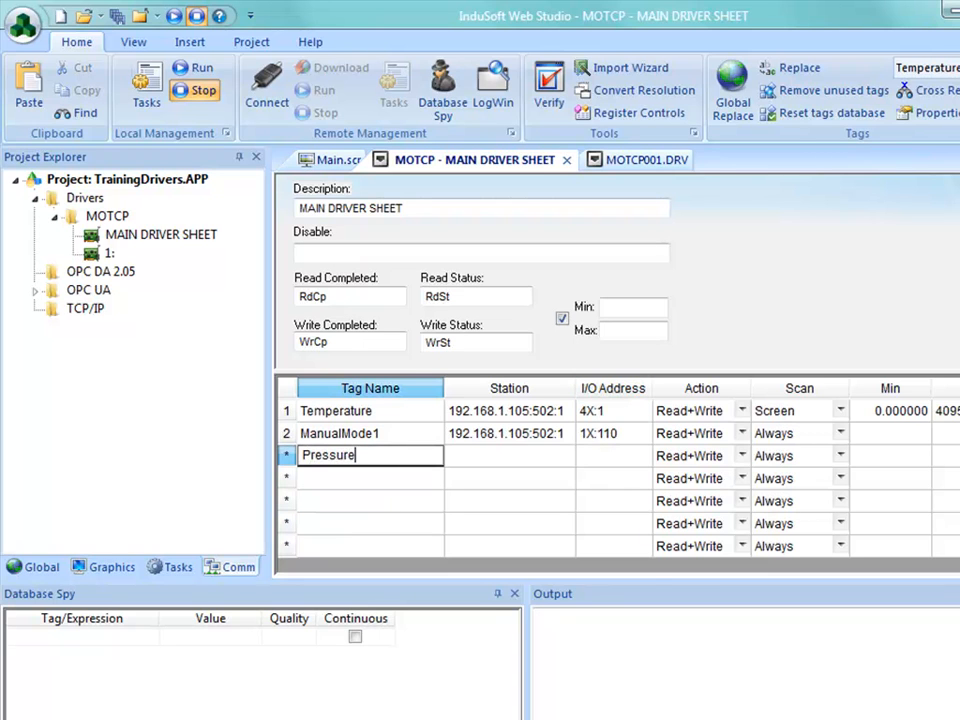
{"action": "key", "text": "Tab"}
{"action": "left_click", "coordinate": [474, 438]}
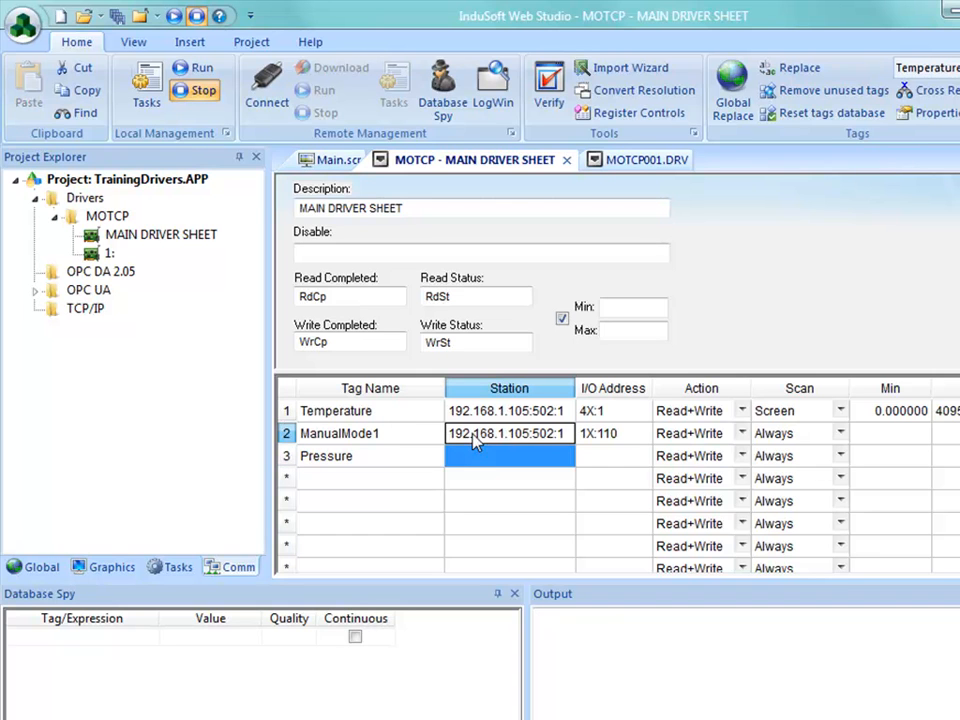
{"action": "left_click_drag", "start_coordinate": [474, 434], "coordinate": [482, 456]}
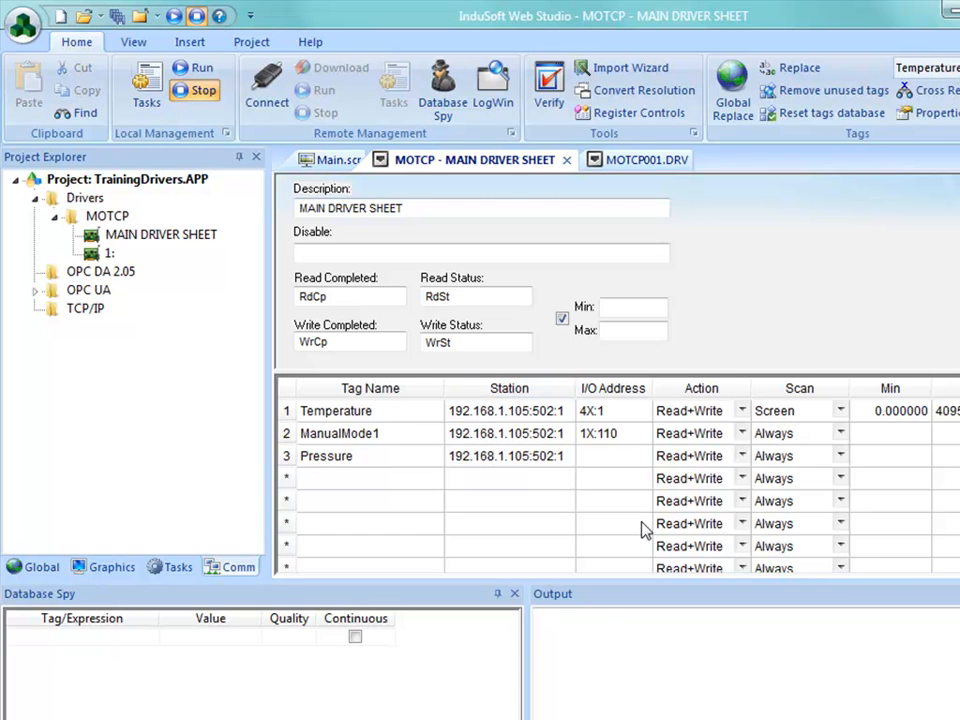
Step: Copy the Temperature row's I/O address into the Pressure row and change it to 4X:10
{"action": "left_click", "coordinate": [609, 418]}
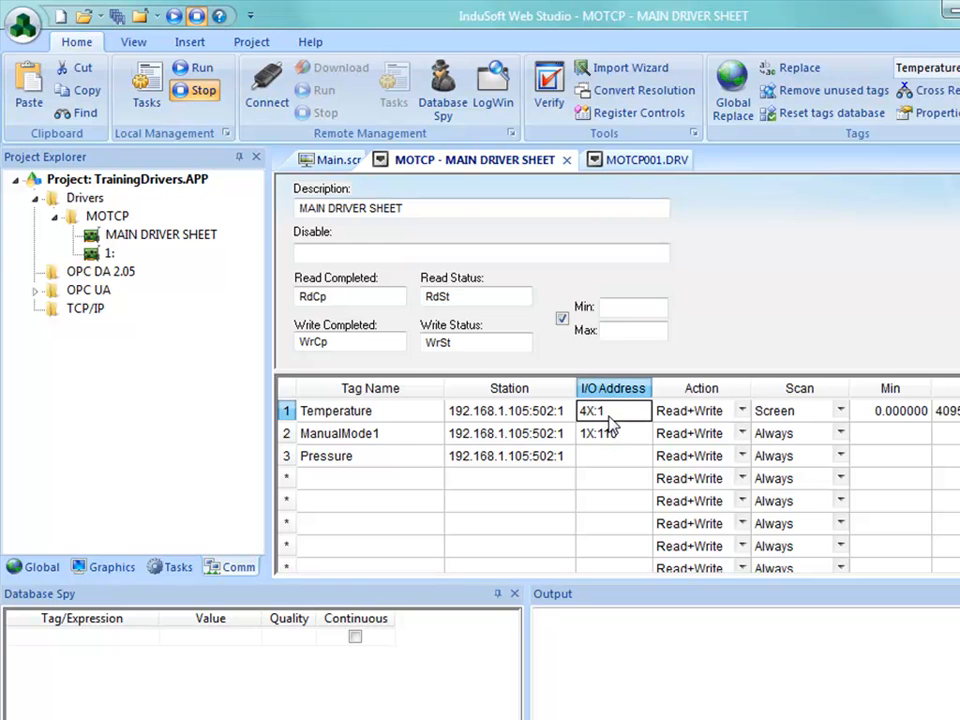
{"action": "left_click_drag", "start_coordinate": [591, 414], "coordinate": [610, 458]}
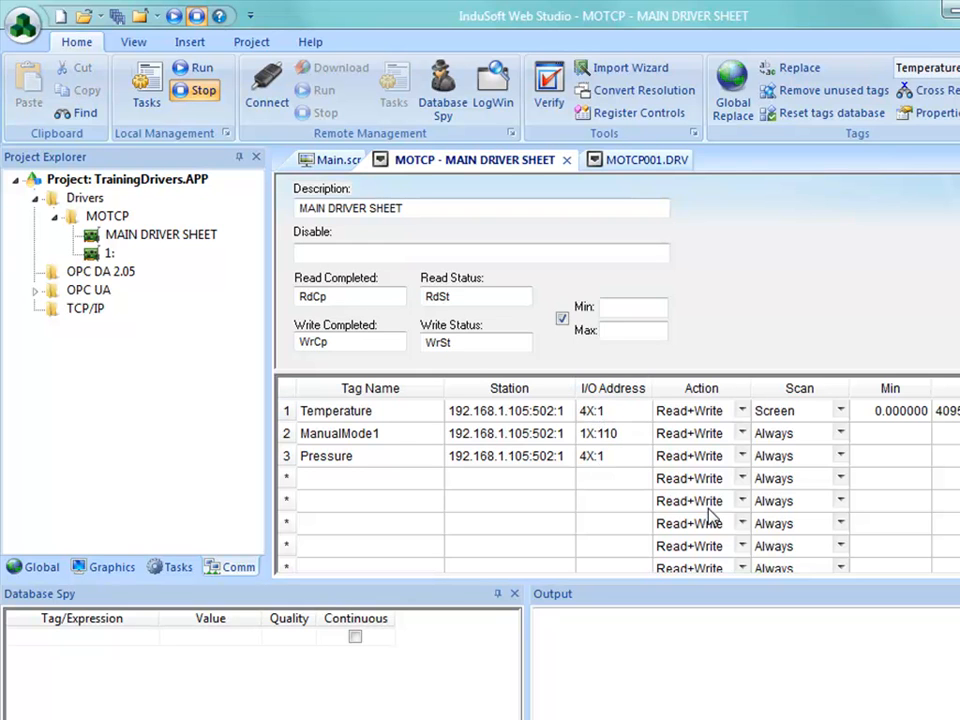
{"action": "left_click", "coordinate": [628, 456]}
{"action": "left_click", "coordinate": [626, 458]}
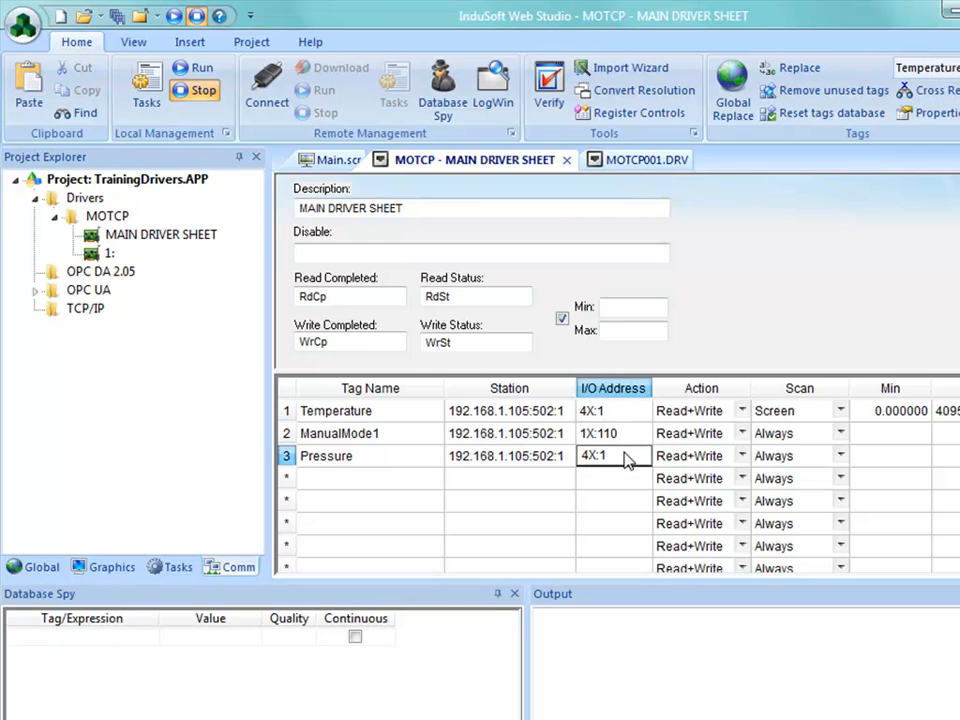
{"action": "type", "text": "0"}
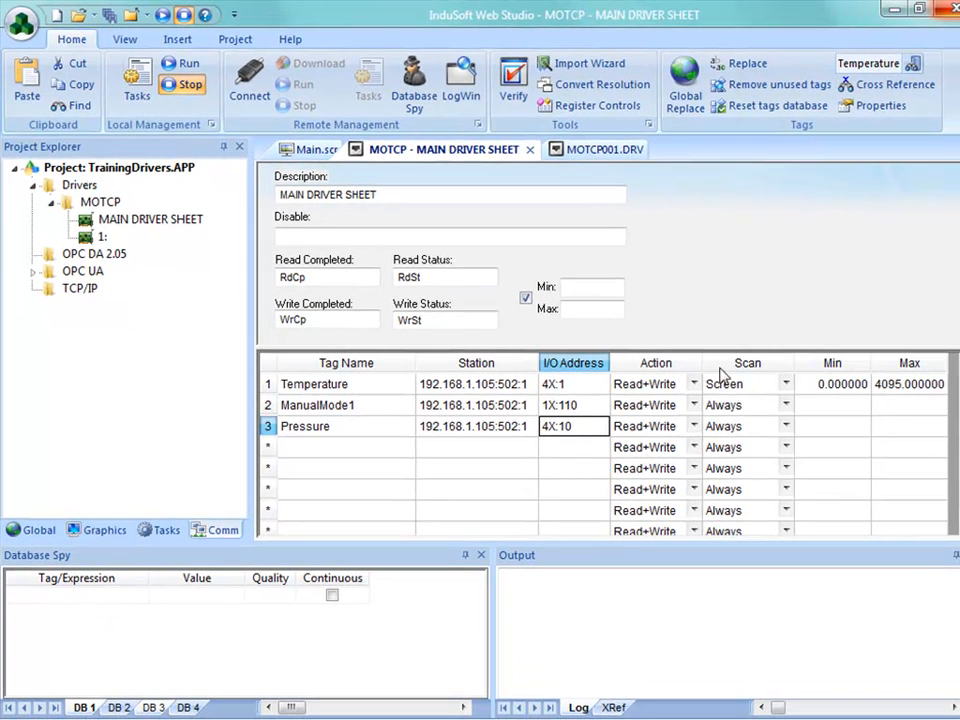
Step: Close the main driver sheet and the MOTCP001 driver sheet
{"action": "left_click", "coordinate": [878, 388]}
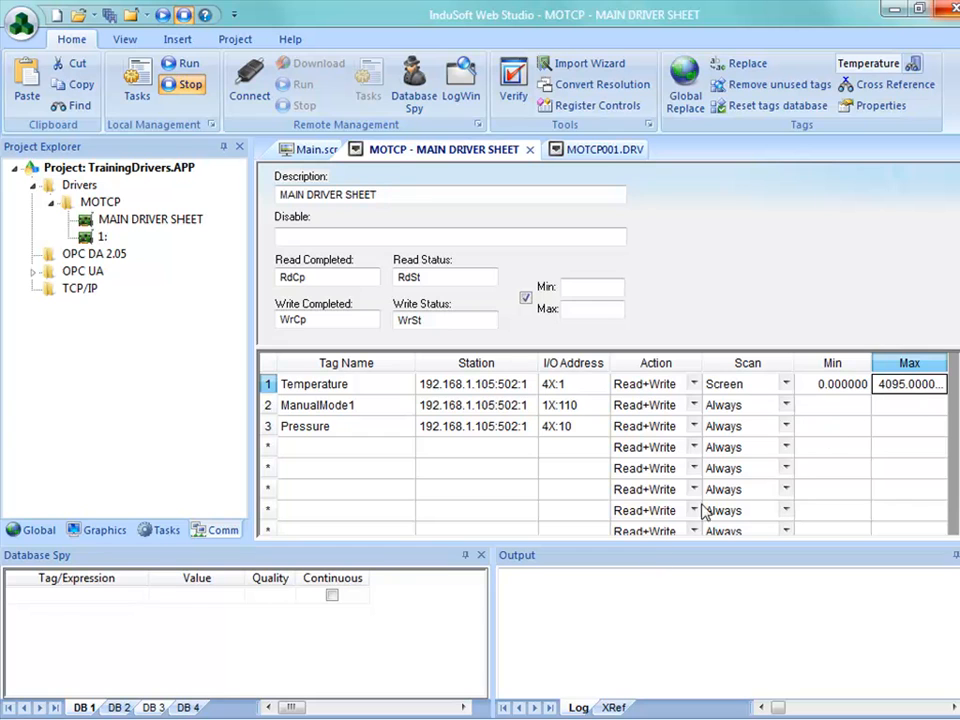
{"action": "left_click", "coordinate": [531, 160]}
{"action": "left_click", "coordinate": [510, 439]}
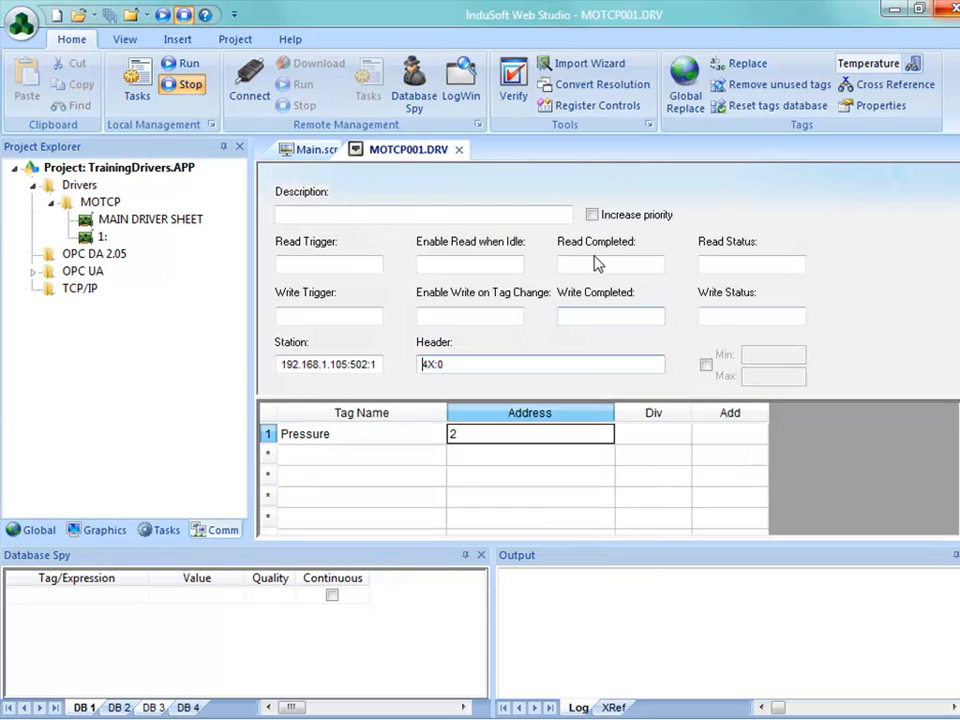
{"action": "left_click", "coordinate": [462, 150]}
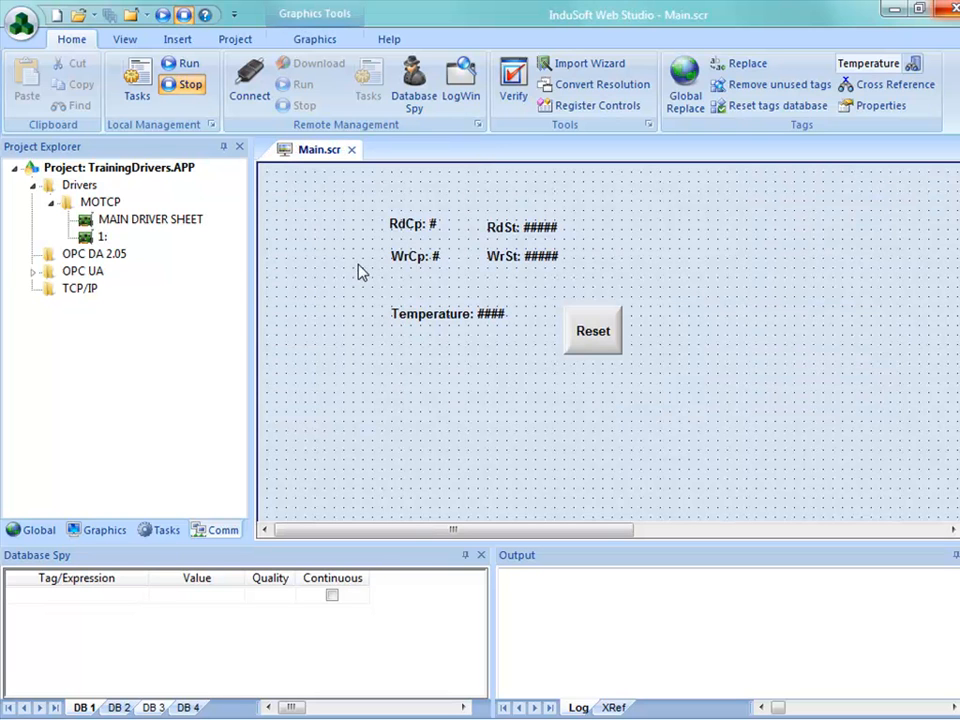
Step: Reopen the MOTCP main driver sheet, set the Temperature row's scan to Always, and close the sheet with its changes saved
{"action": "double_click", "coordinate": [120, 221]}
{"action": "left_click", "coordinate": [783, 386]}
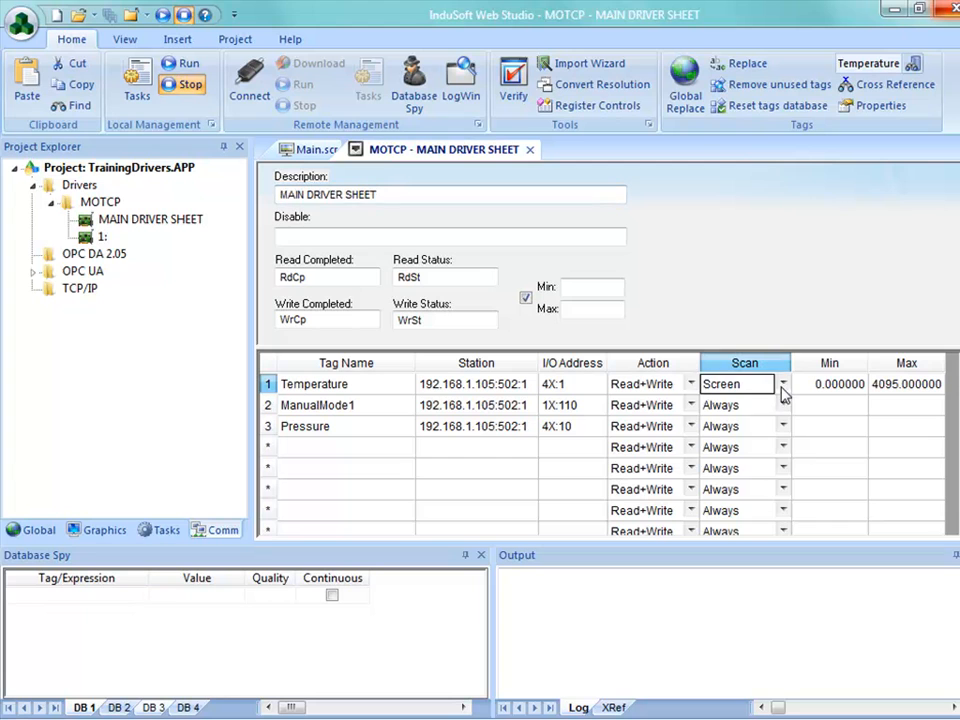
{"action": "left_click", "coordinate": [758, 419]}
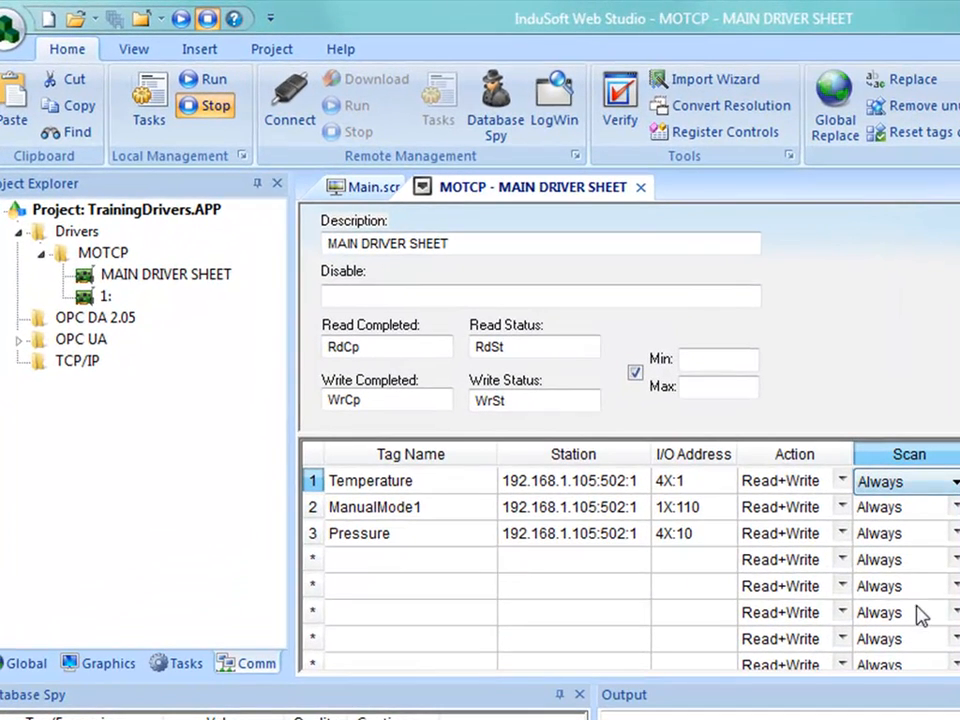
{"action": "left_click", "coordinate": [640, 187]}
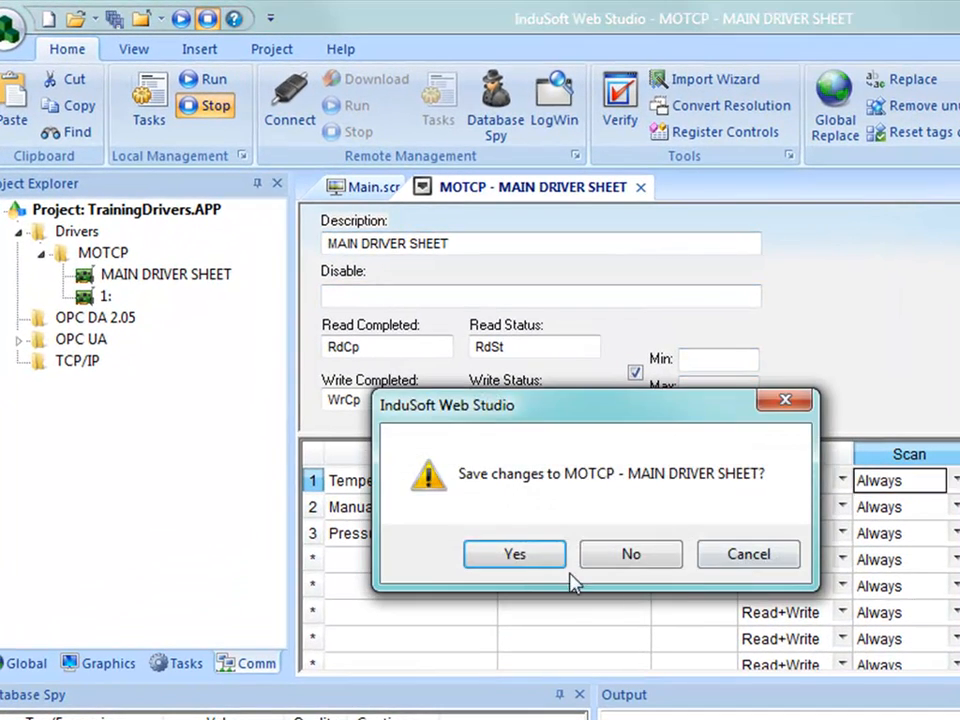
{"action": "left_click", "coordinate": [553, 553]}
Step: Run the project and display the MOTCP driver runtime's Virtual Read Groups, moved clear of the runtime values
{"action": "left_click", "coordinate": [206, 79]}
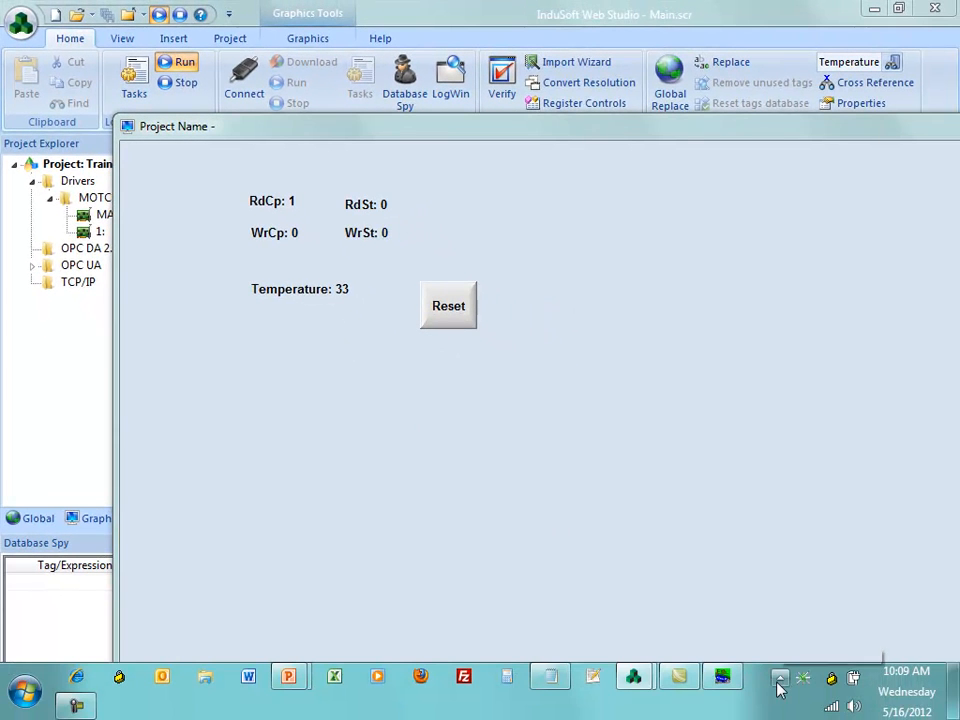
{"action": "left_click", "coordinate": [778, 683]}
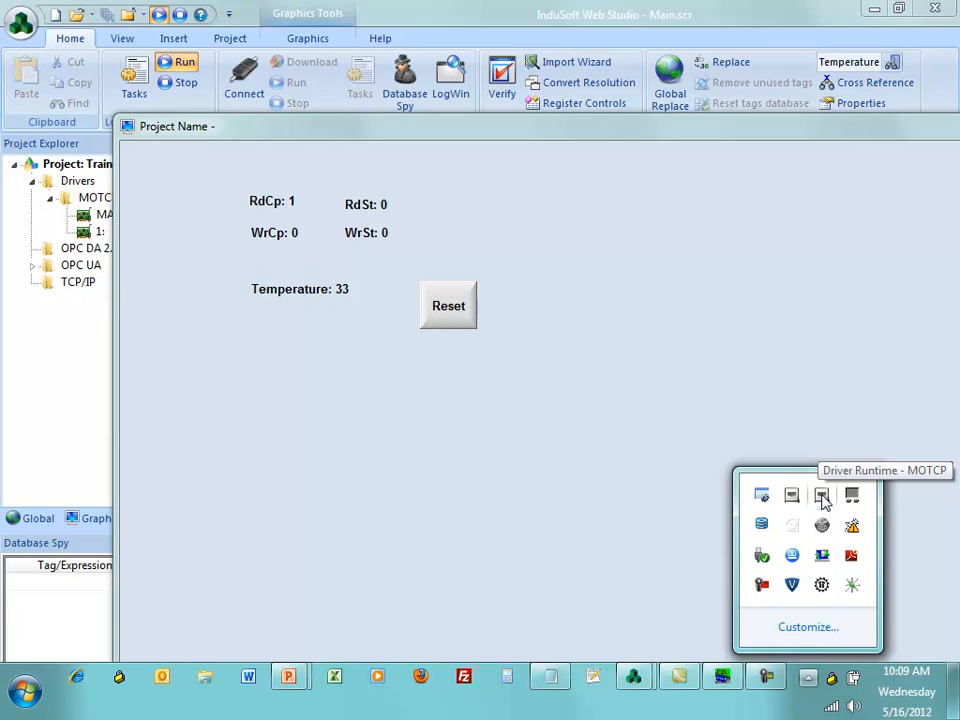
{"action": "right_click", "coordinate": [822, 495]}
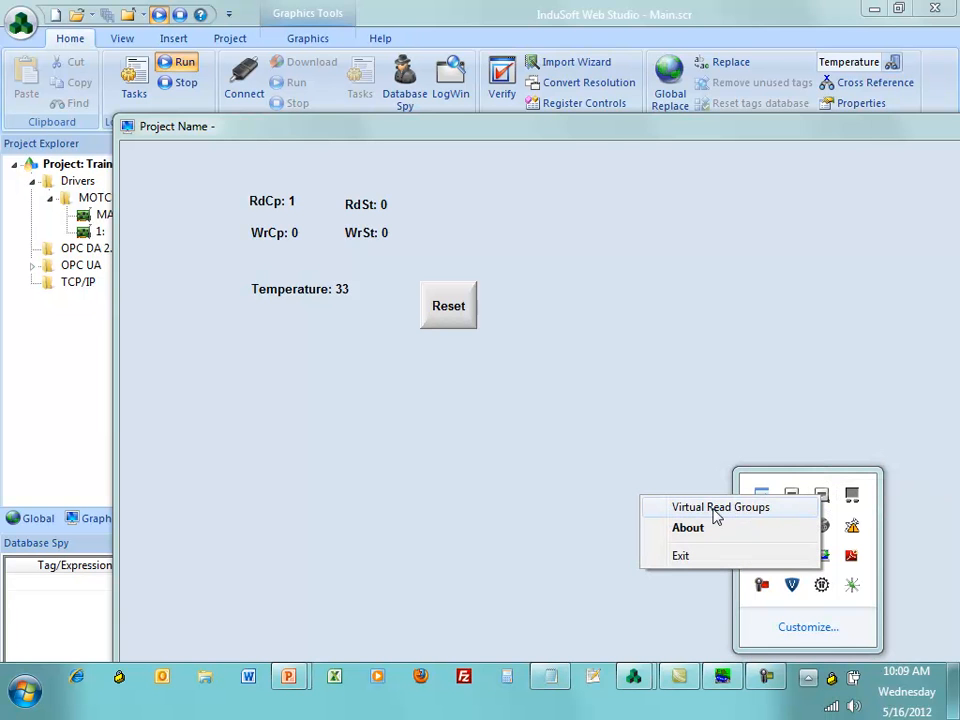
{"action": "left_click", "coordinate": [716, 508]}
{"action": "left_click_drag", "start_coordinate": [405, 234], "coordinate": [401, 376]}
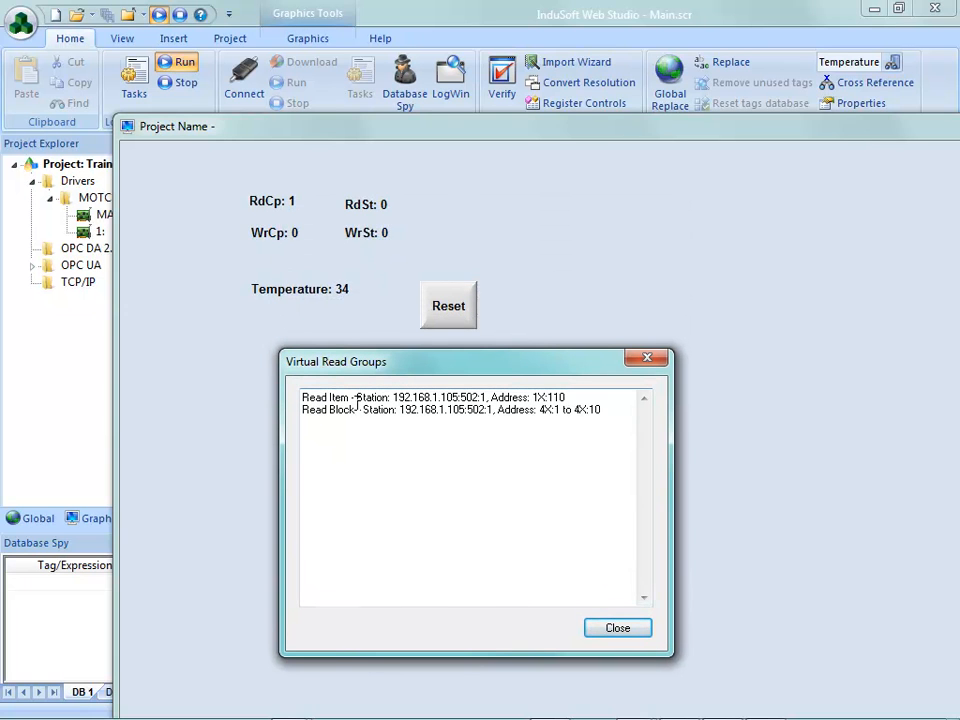
Step: Examine the addresses of the read item and the read block in the Virtual Read Groups list
{"action": "left_click_drag", "start_coordinate": [569, 397], "coordinate": [531, 398]}
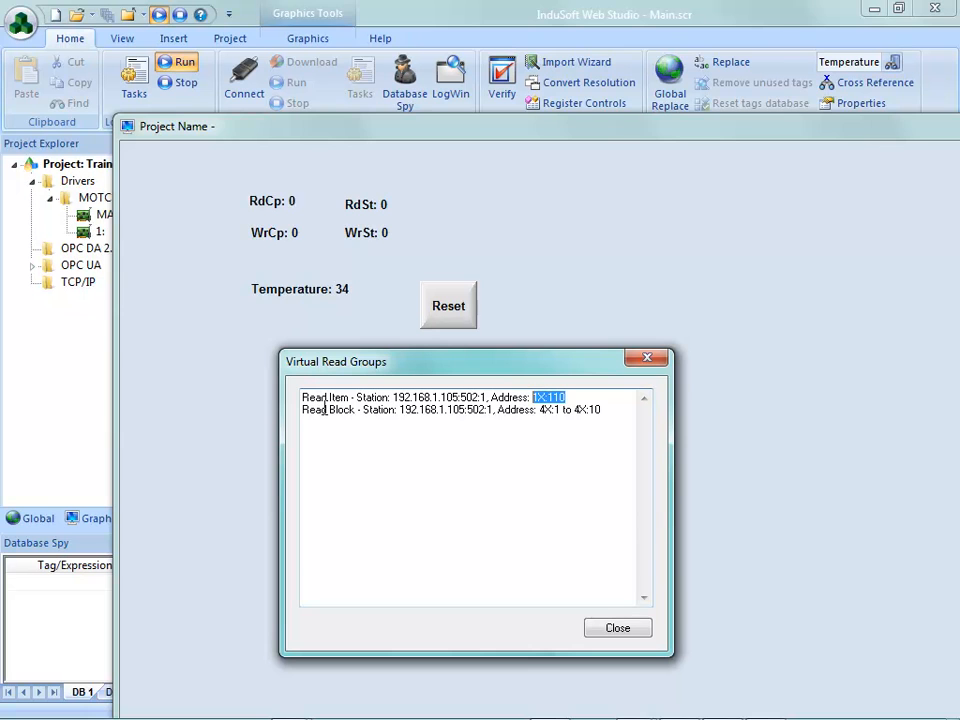
{"action": "left_click_drag", "start_coordinate": [599, 411], "coordinate": [493, 404]}
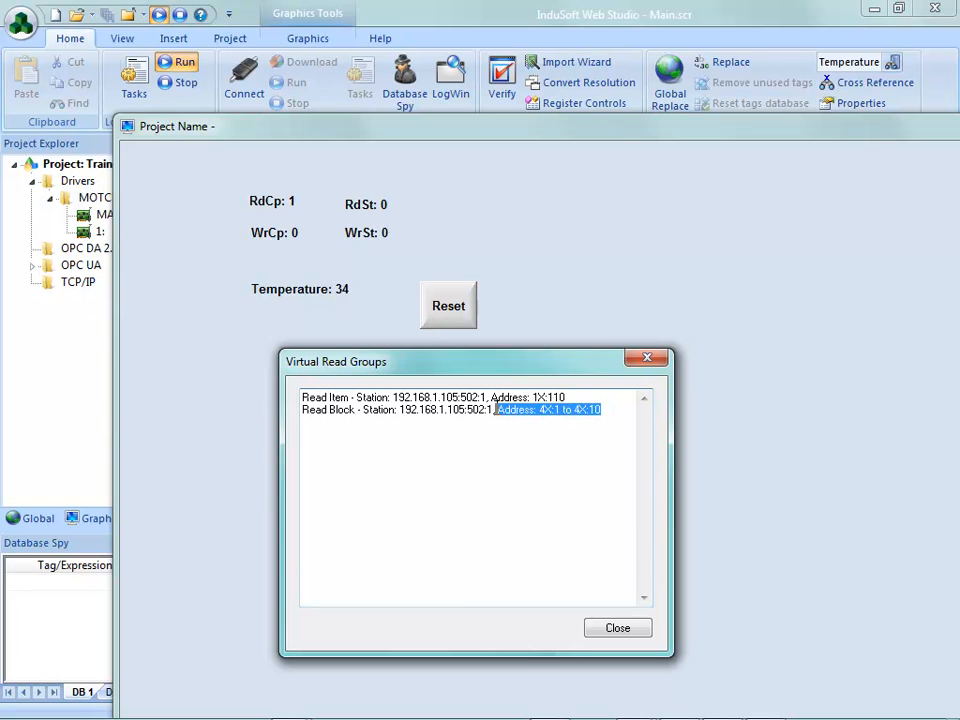
{"action": "double_click", "coordinate": [328, 412]}
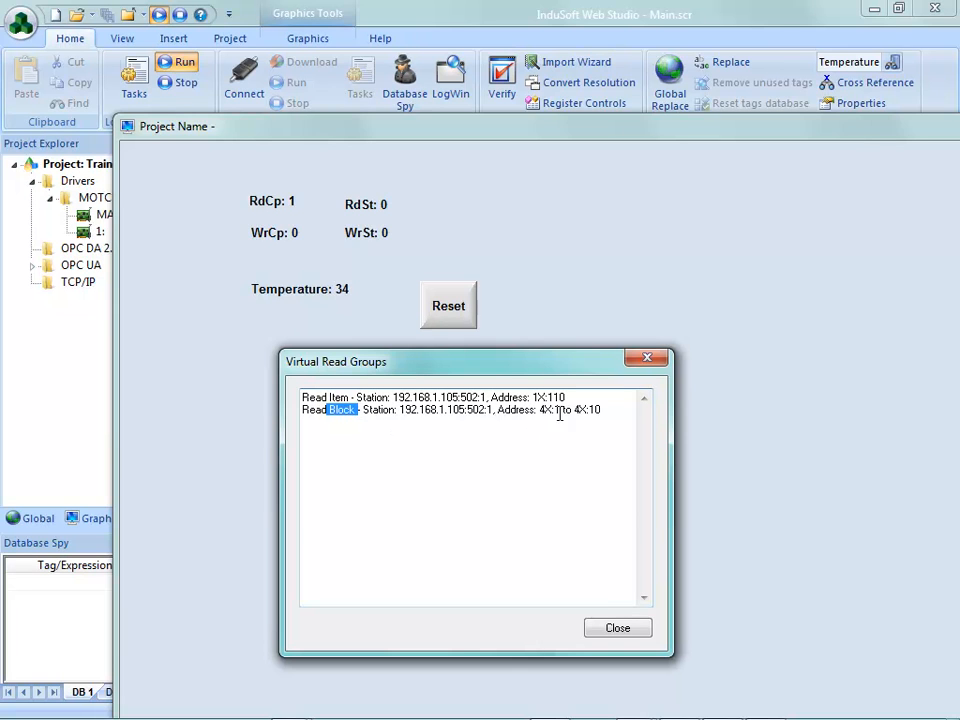
{"action": "left_click_drag", "start_coordinate": [540, 411], "coordinate": [604, 411]}
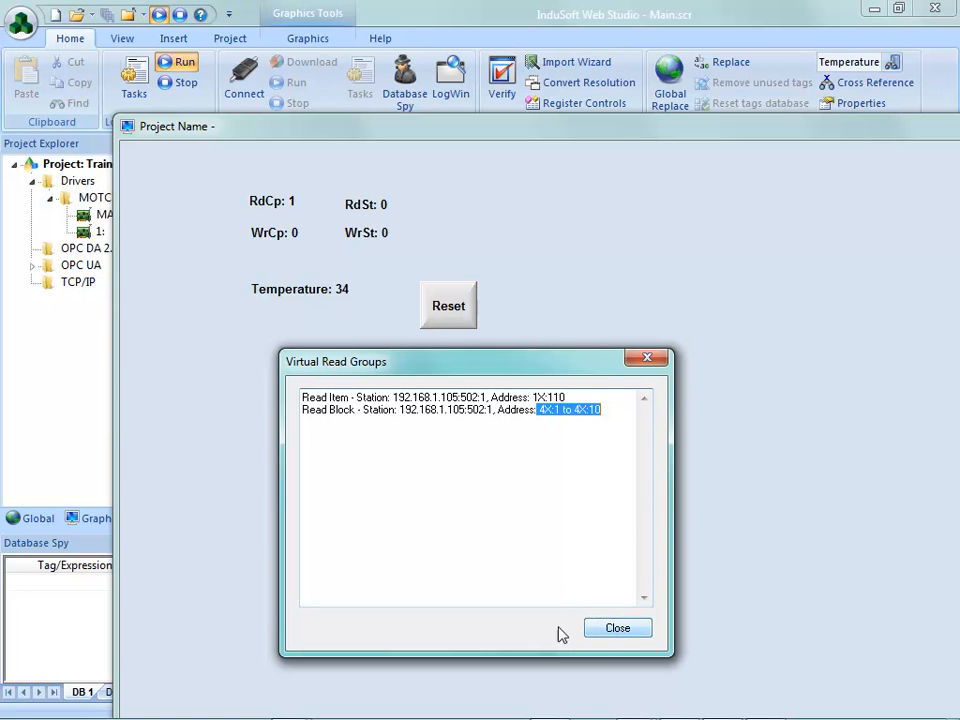
{"action": "left_click", "coordinate": [549, 514]}
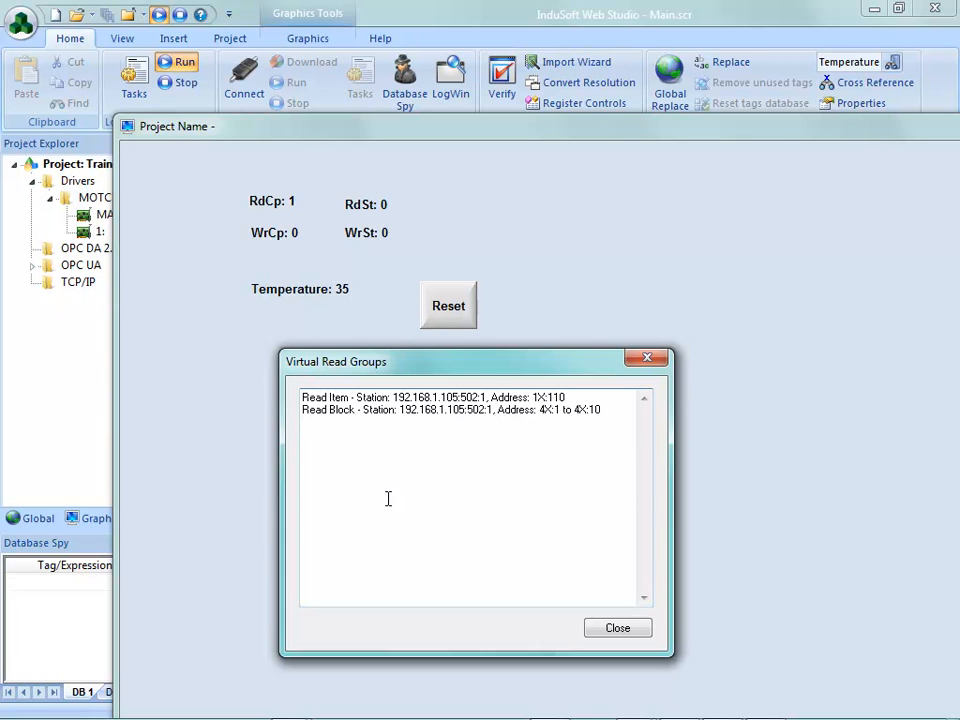
Step: Close the Virtual Read Groups dialog and the running project's viewer window
{"action": "left_click", "coordinate": [606, 634]}
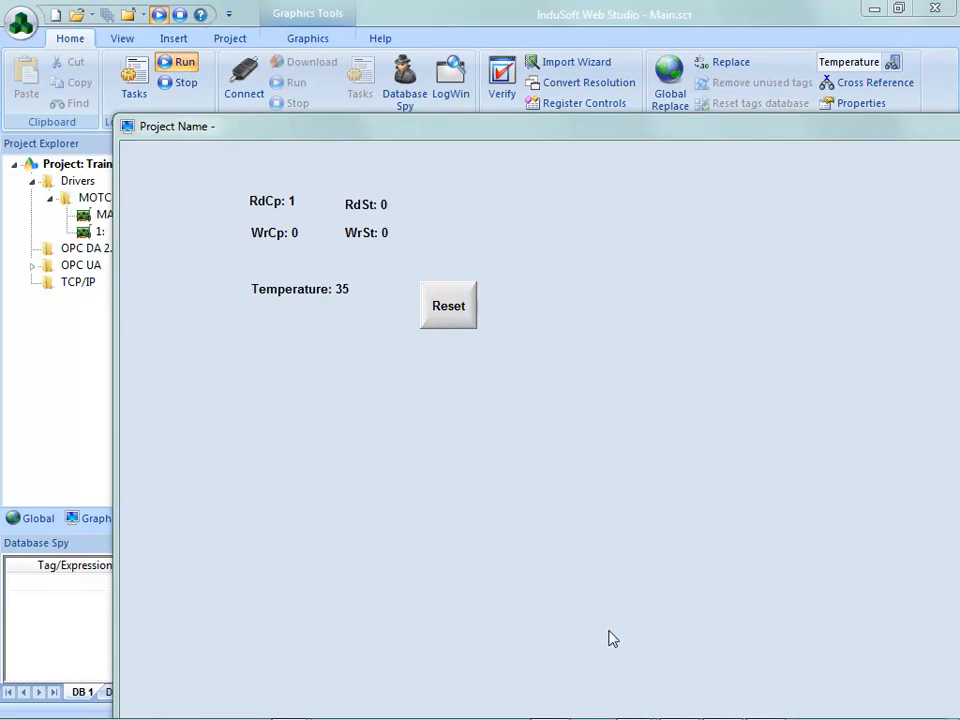
{"action": "left_click", "coordinate": [812, 136]}
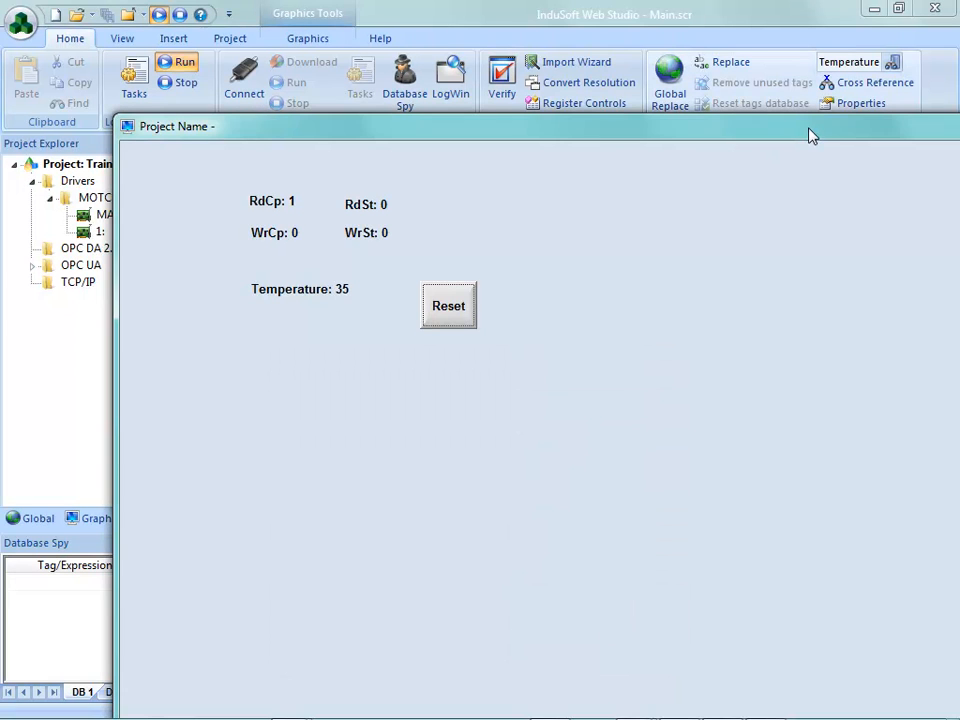
{"action": "key", "text": "alt+F4"}
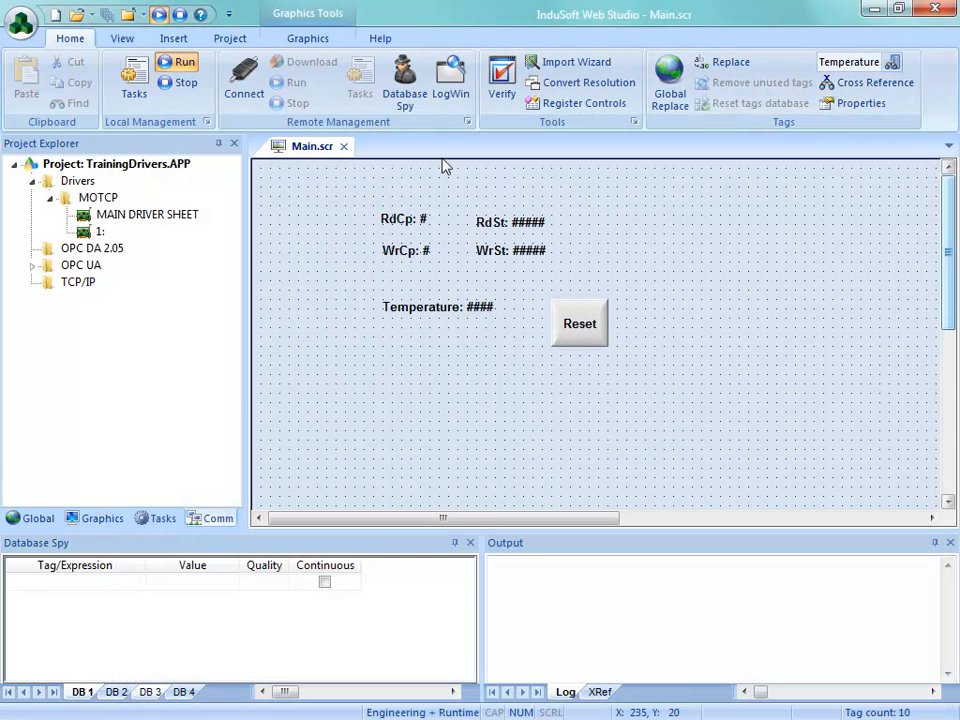
Step: Find the MOTCP driver in the communication drivers list and open its help document
{"action": "left_click", "coordinate": [380, 42]}
{"action": "left_click", "coordinate": [130, 98]}
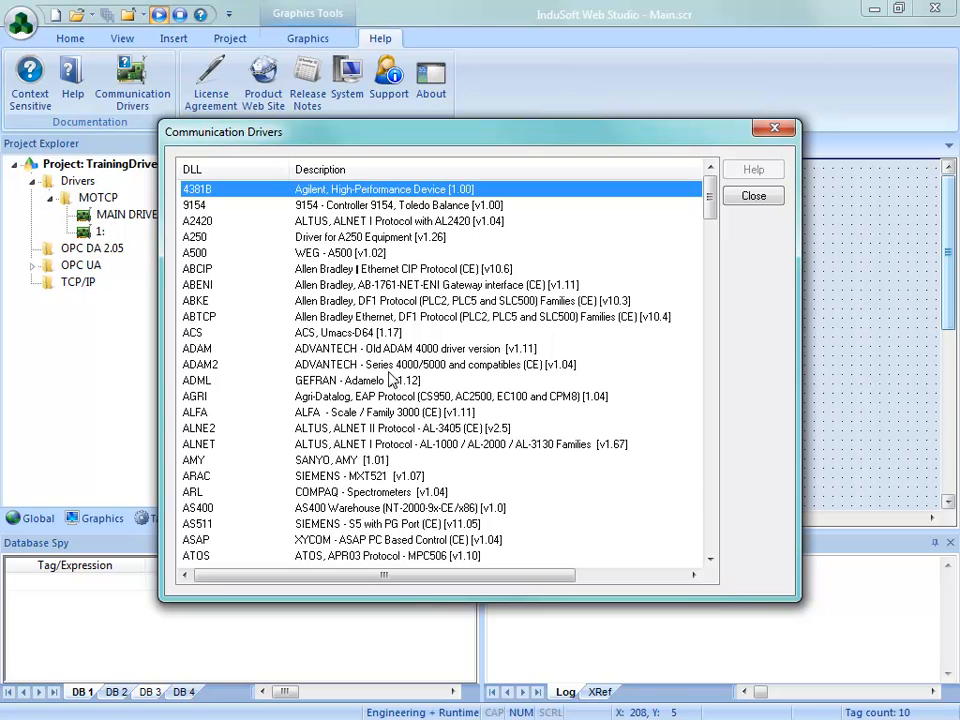
{"action": "key", "text": "m"}
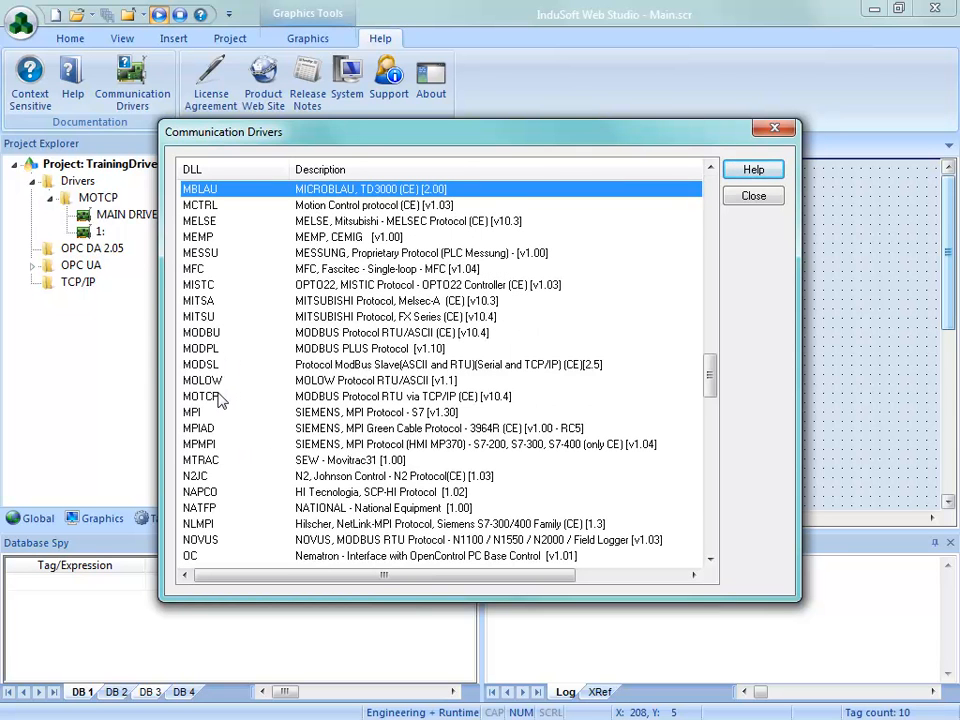
{"action": "left_click", "coordinate": [323, 400]}
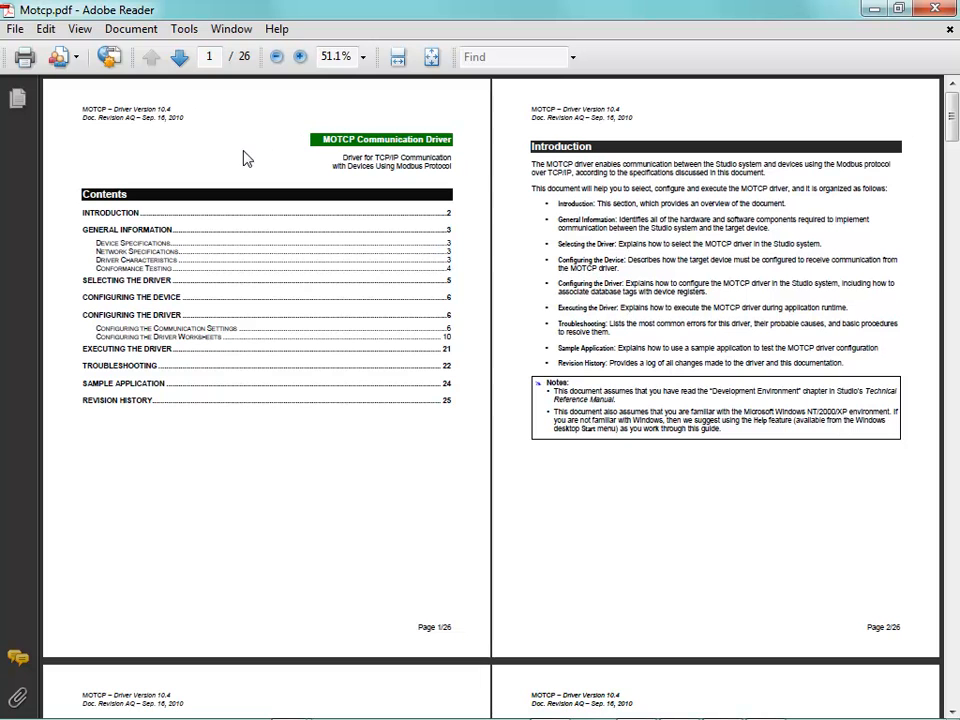
Step: Set the MOTCP help document to Single Page Continuous display and review its table of contents
{"action": "left_click", "coordinate": [80, 29]}
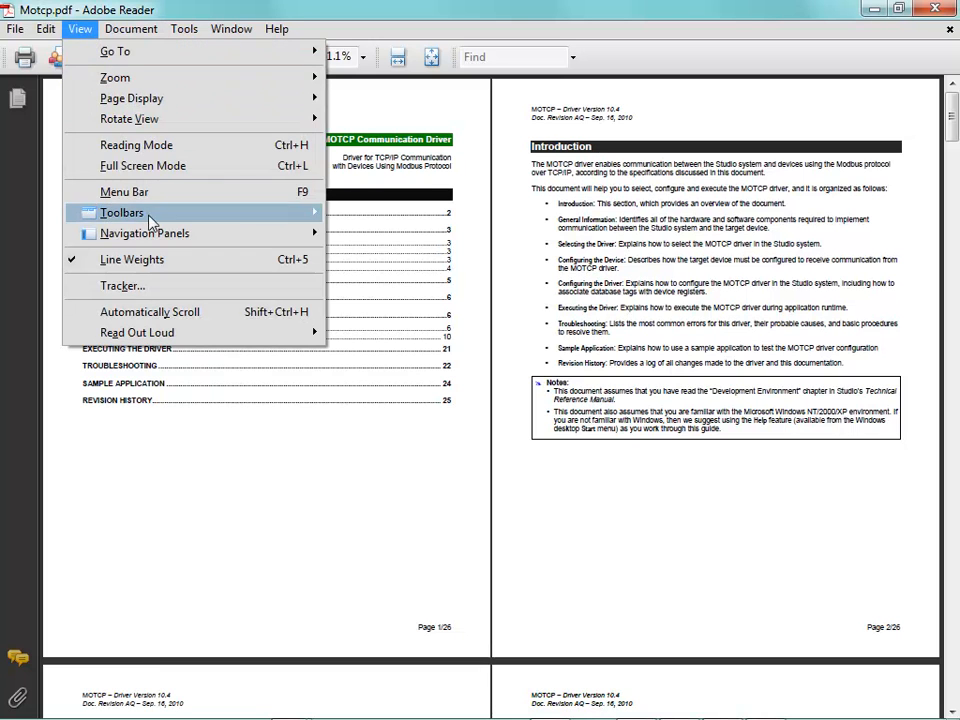
{"action": "mouse_move", "coordinate": [133, 100]}
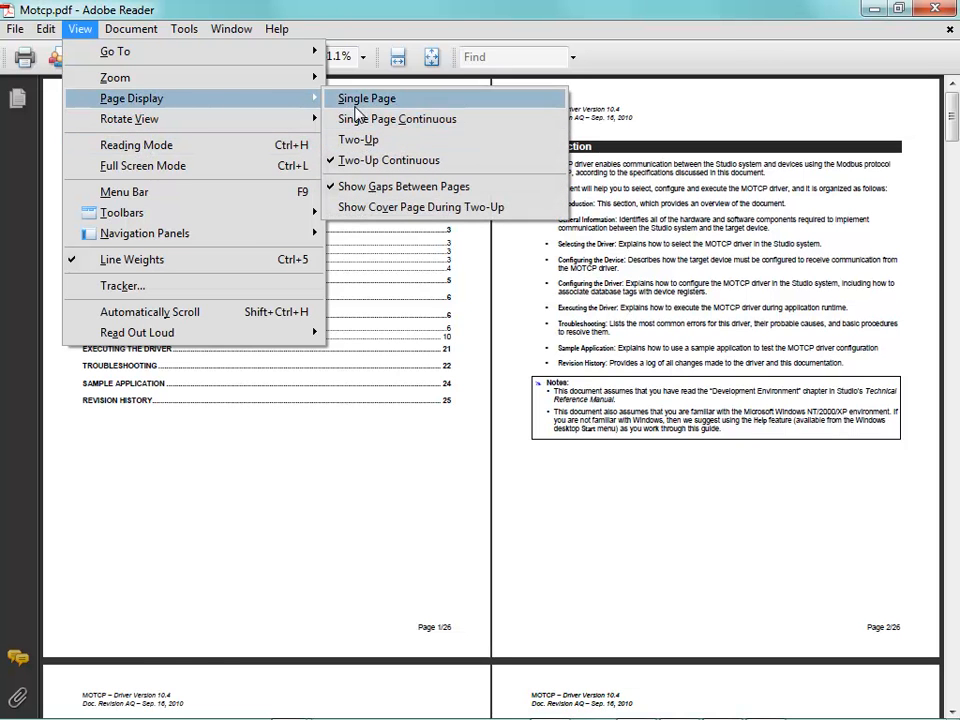
{"action": "left_click", "coordinate": [358, 120]}
{"action": "scroll", "coordinate": [400, 310], "scroll_direction": "down", "scroll_amount": 5}
{"action": "scroll", "coordinate": [403, 303], "scroll_direction": "down", "scroll_amount": 3}
{"action": "scroll", "coordinate": [400, 302], "scroll_direction": "up", "scroll_amount": 8}
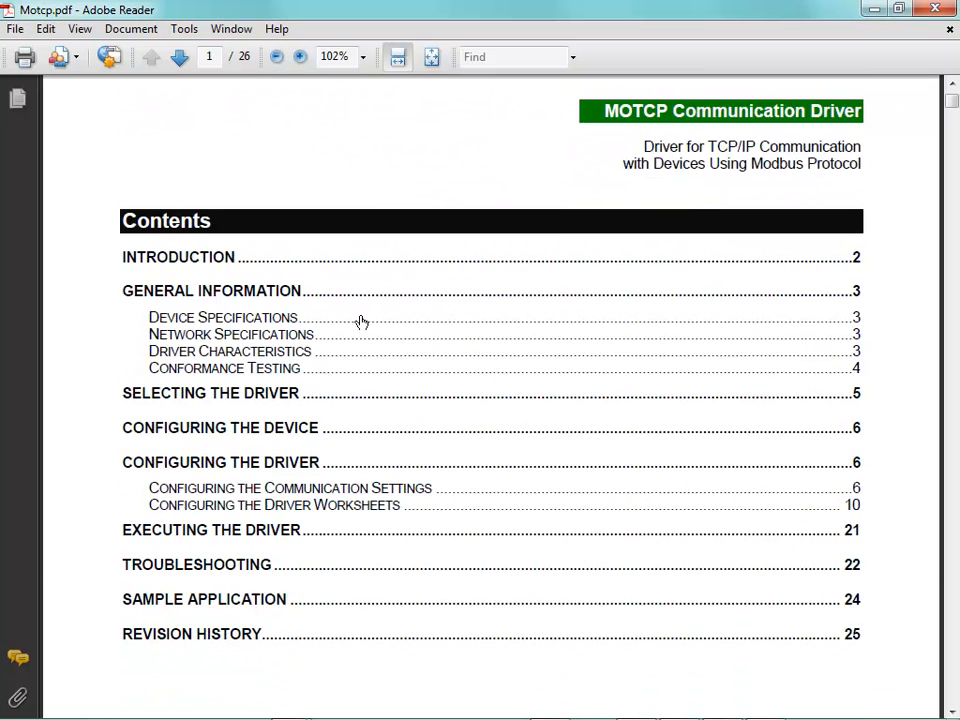
{"action": "scroll", "coordinate": [375, 335], "scroll_direction": "down", "scroll_amount": 1}
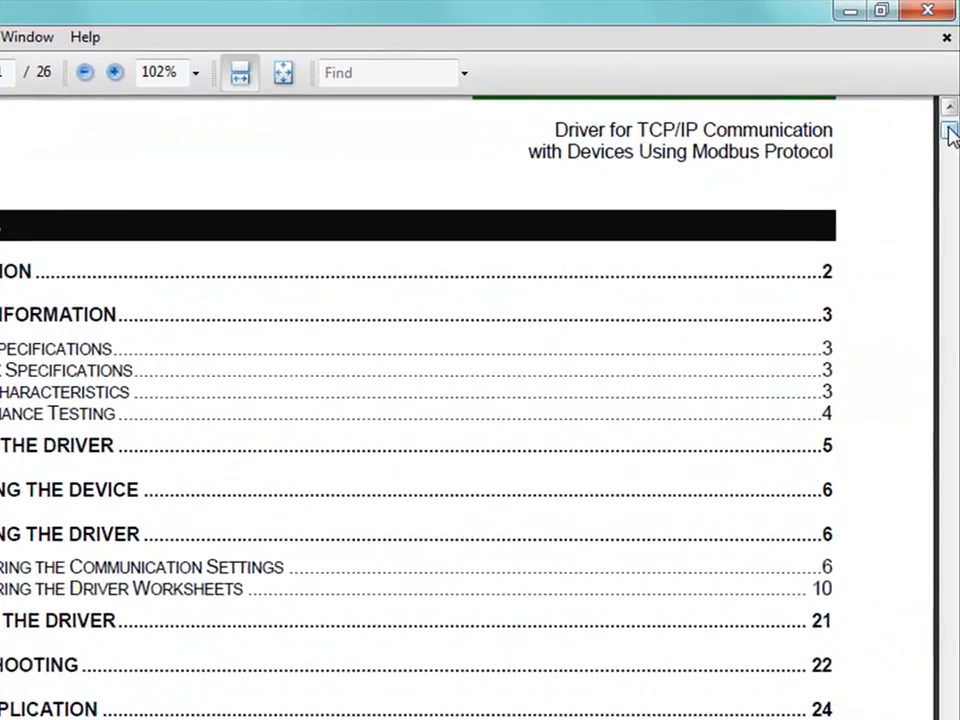
Step: Examine the MOTCP driver's supported registers table and the section on configuring the Main Driver Sheet
{"action": "left_click_drag", "start_coordinate": [949, 135], "coordinate": [951, 212]}
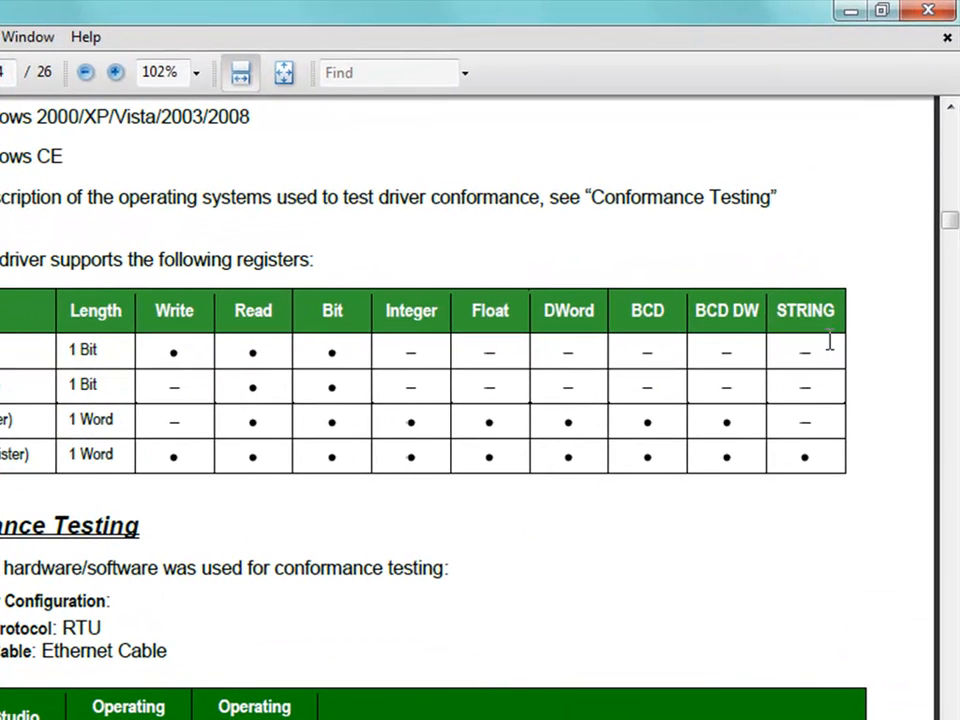
{"action": "left_click_drag", "start_coordinate": [953, 247], "coordinate": [952, 412]}
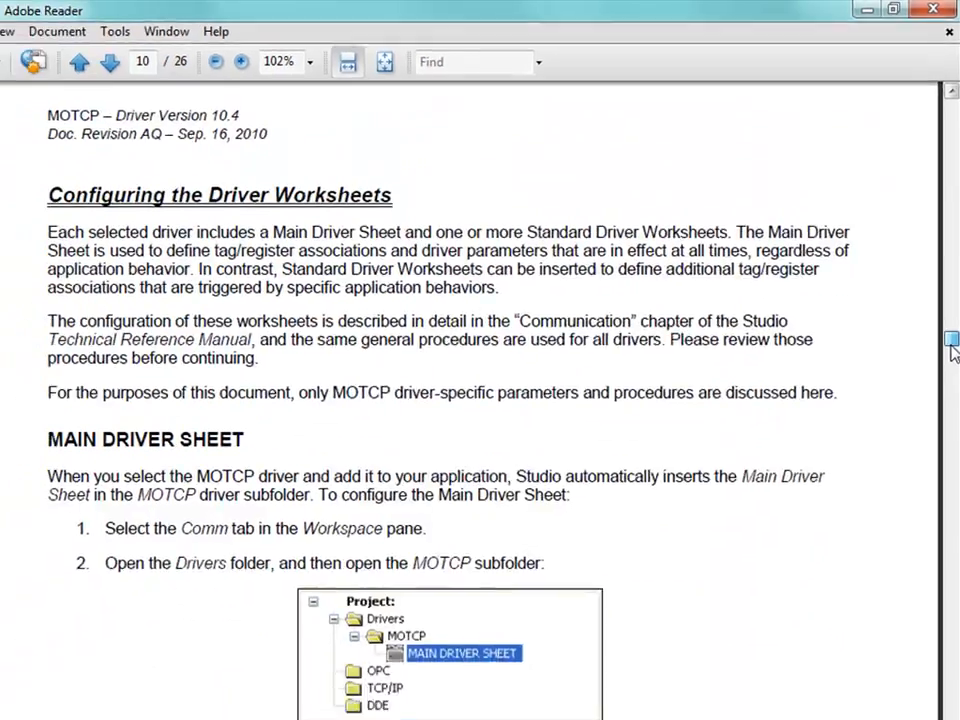
{"action": "left_click_drag", "start_coordinate": [951, 346], "coordinate": [951, 349]}
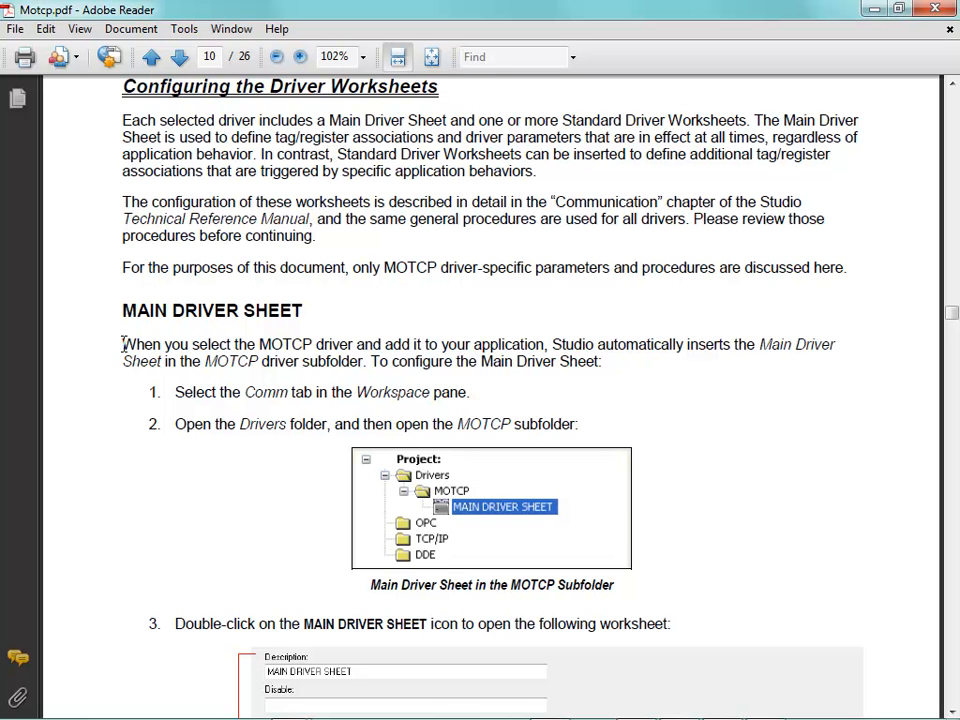
{"action": "scroll", "coordinate": [176, 352], "scroll_direction": "down", "scroll_amount": 5}
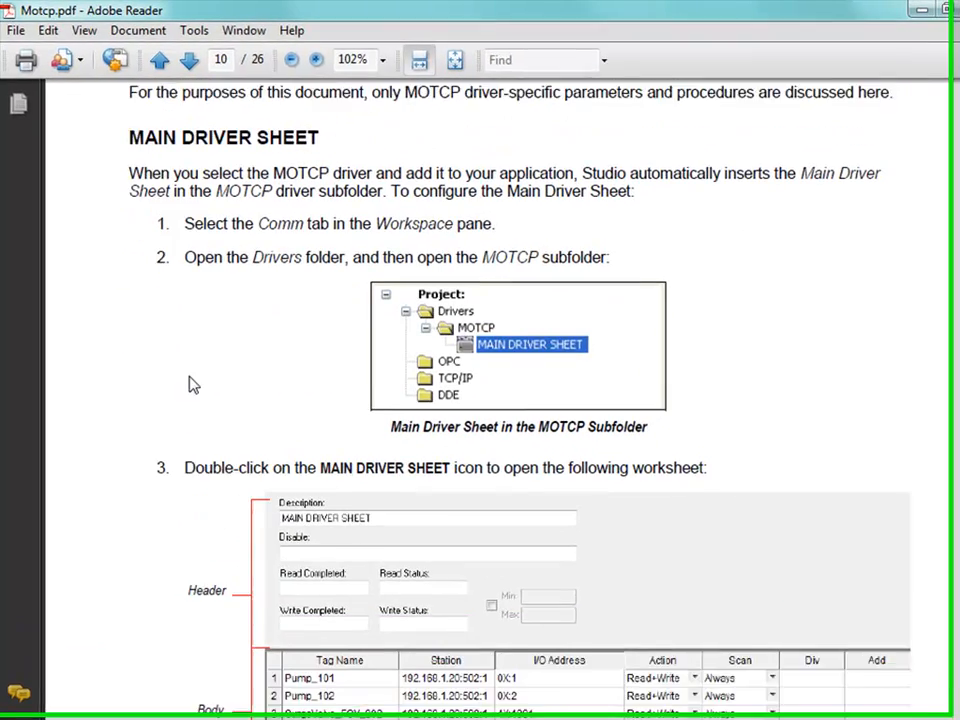
{"action": "scroll", "coordinate": [258, 530], "scroll_direction": "down", "scroll_amount": 8}
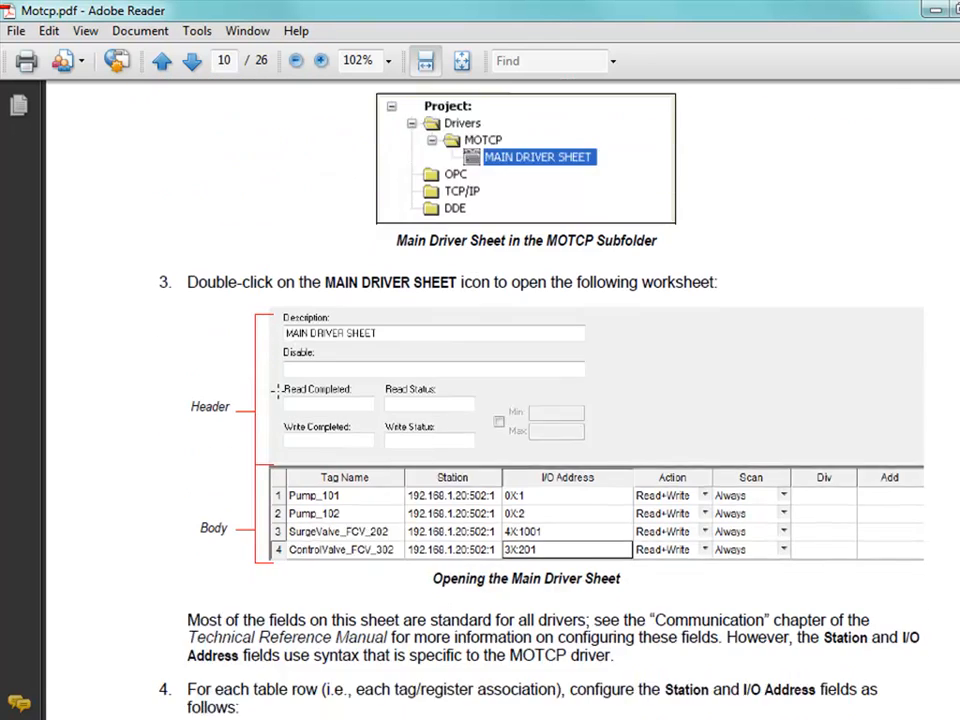
{"action": "scroll", "coordinate": [227, 484], "scroll_direction": "down", "scroll_amount": 4}
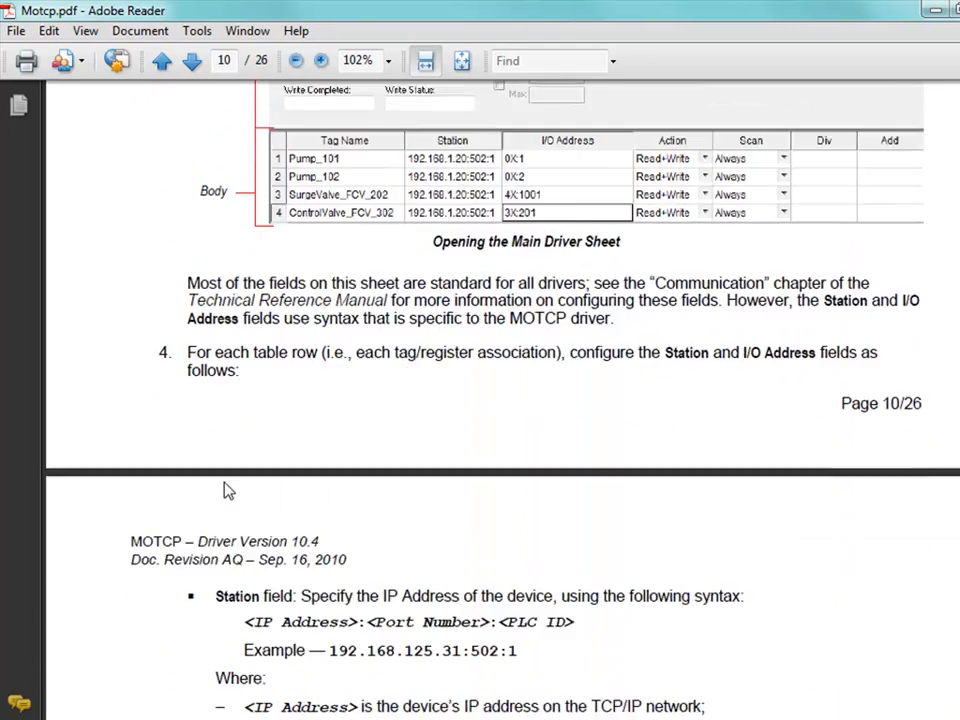
Step: Examine the Station field syntax and its 192.168.125.31:502:1 example, continuing through the I/O Address and Standard Driver Worksheet sections
{"action": "left_click_drag", "start_coordinate": [533, 567], "coordinate": [329, 553]}
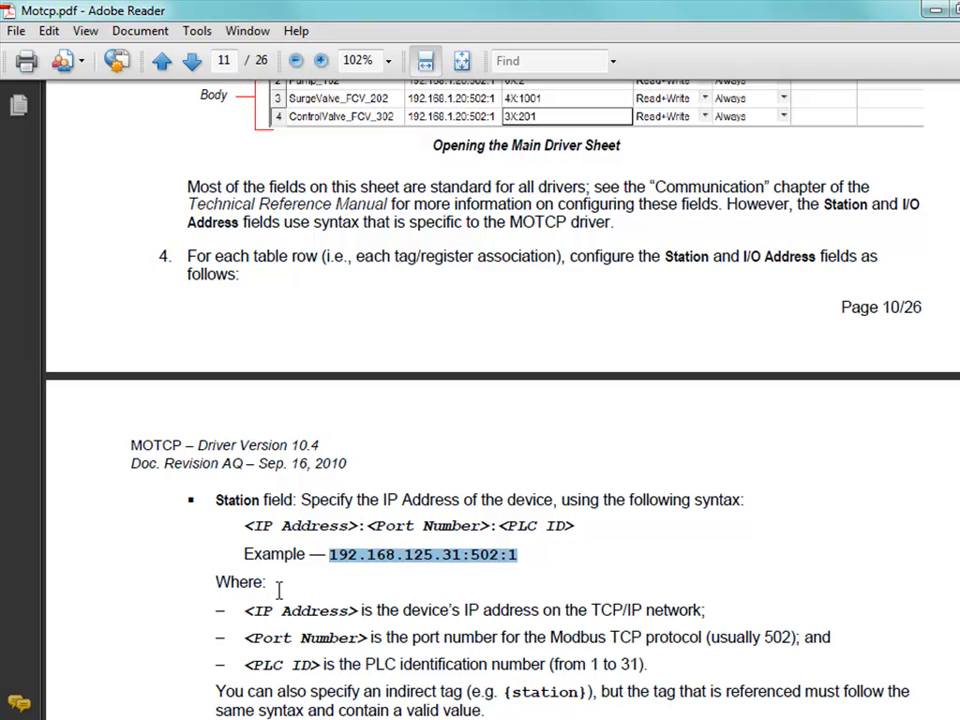
{"action": "left_click", "coordinate": [527, 557]}
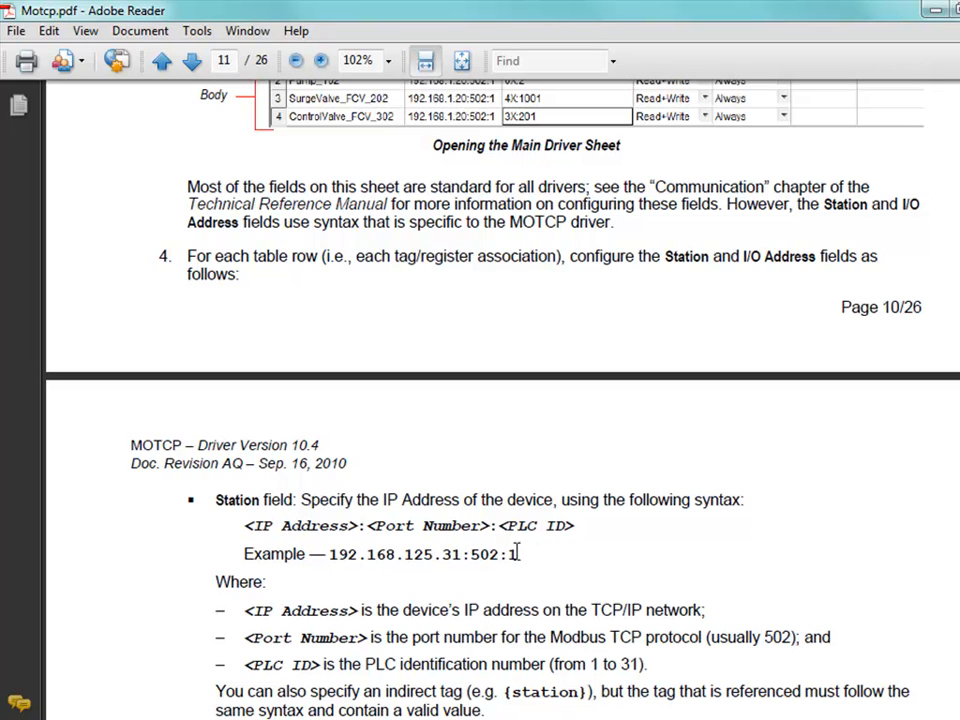
{"action": "left_click_drag", "start_coordinate": [527, 555], "coordinate": [475, 546]}
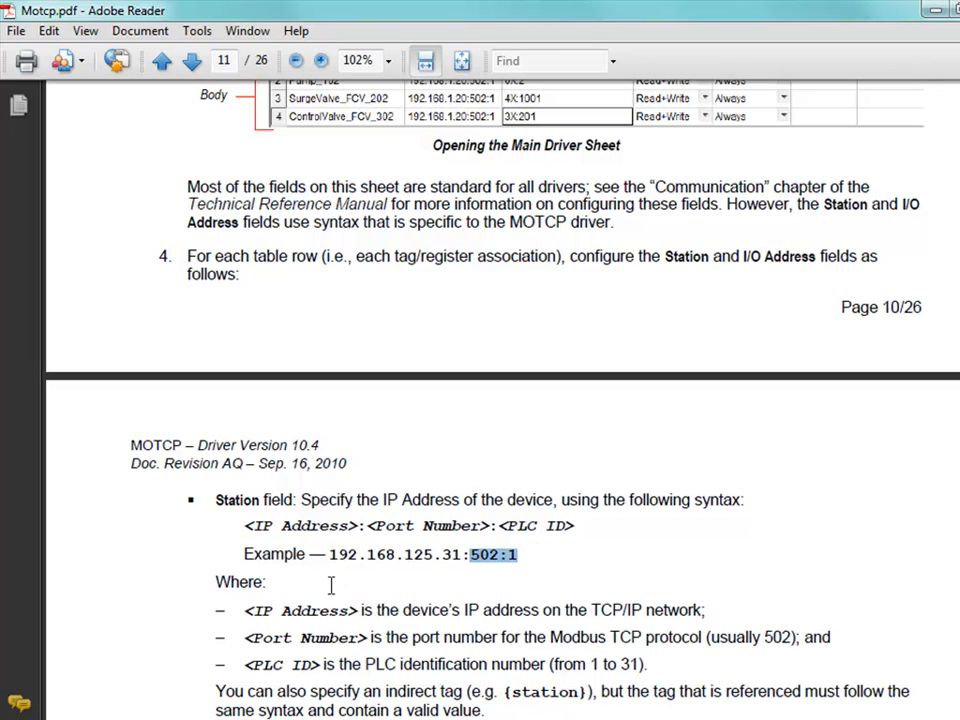
{"action": "scroll", "coordinate": [325, 583], "scroll_direction": "down", "scroll_amount": 8}
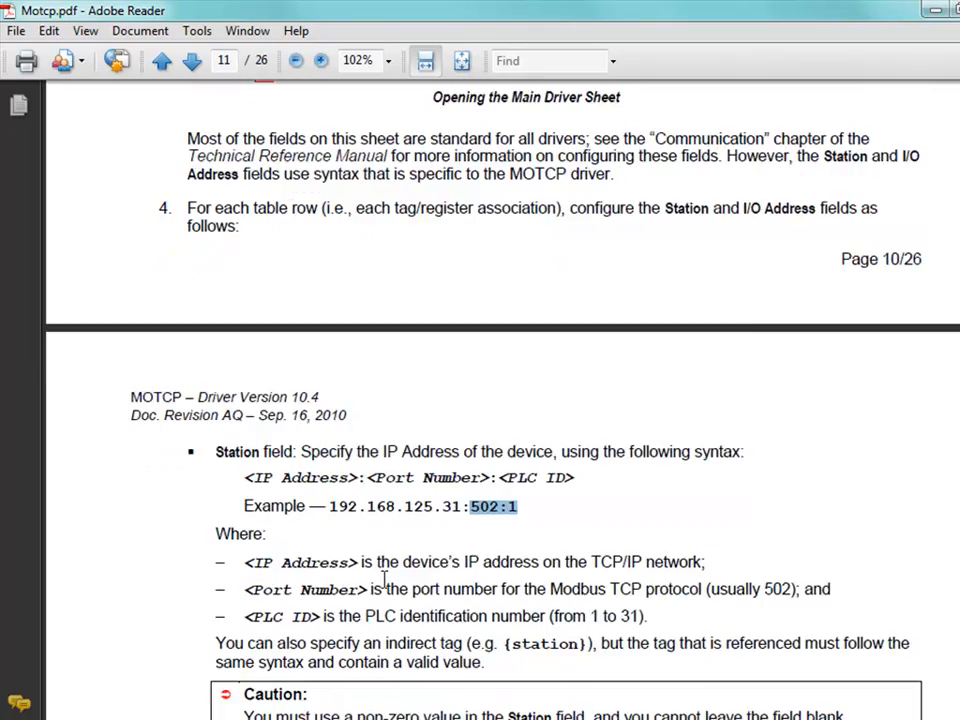
{"action": "scroll", "coordinate": [379, 580], "scroll_direction": "down", "scroll_amount": 18}
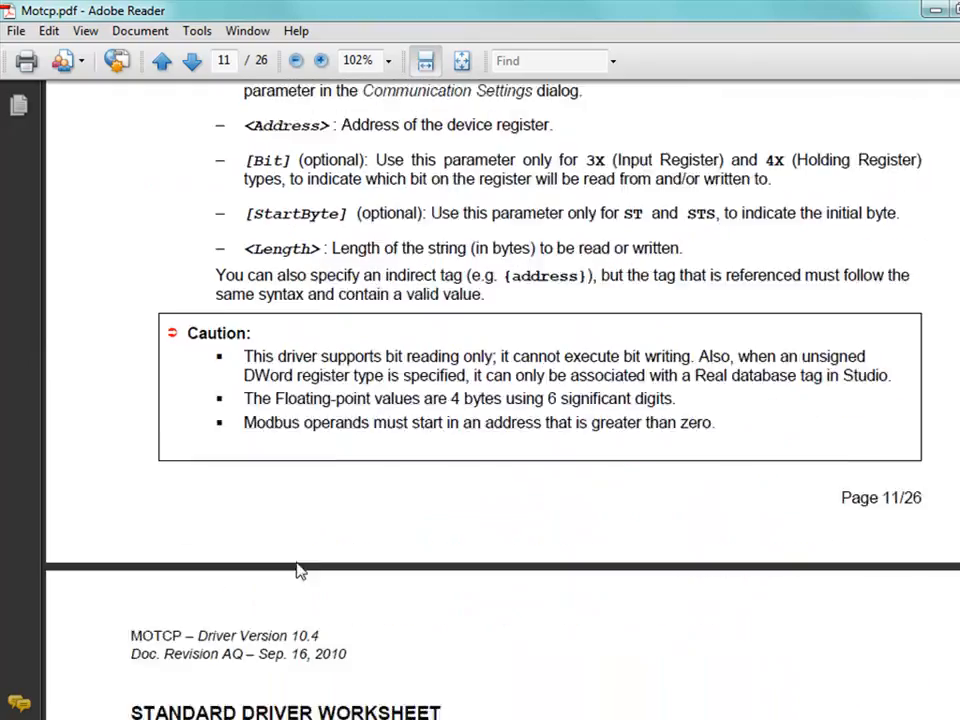
{"action": "scroll", "coordinate": [225, 495], "scroll_direction": "down", "scroll_amount": 12}
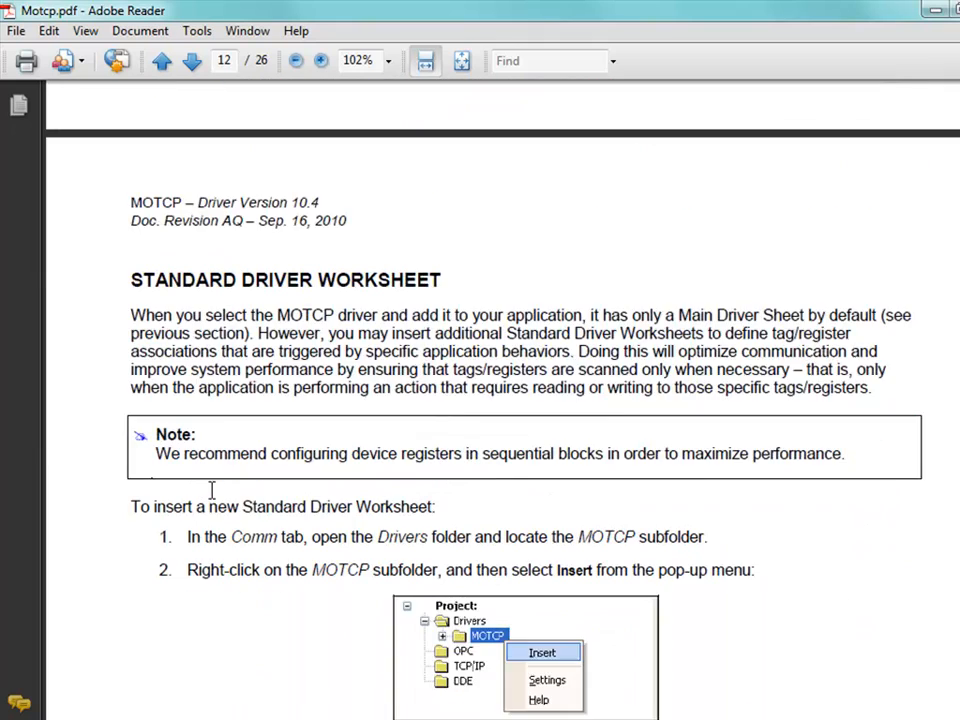
{"action": "scroll", "coordinate": [245, 530], "scroll_direction": "down", "scroll_amount": 16}
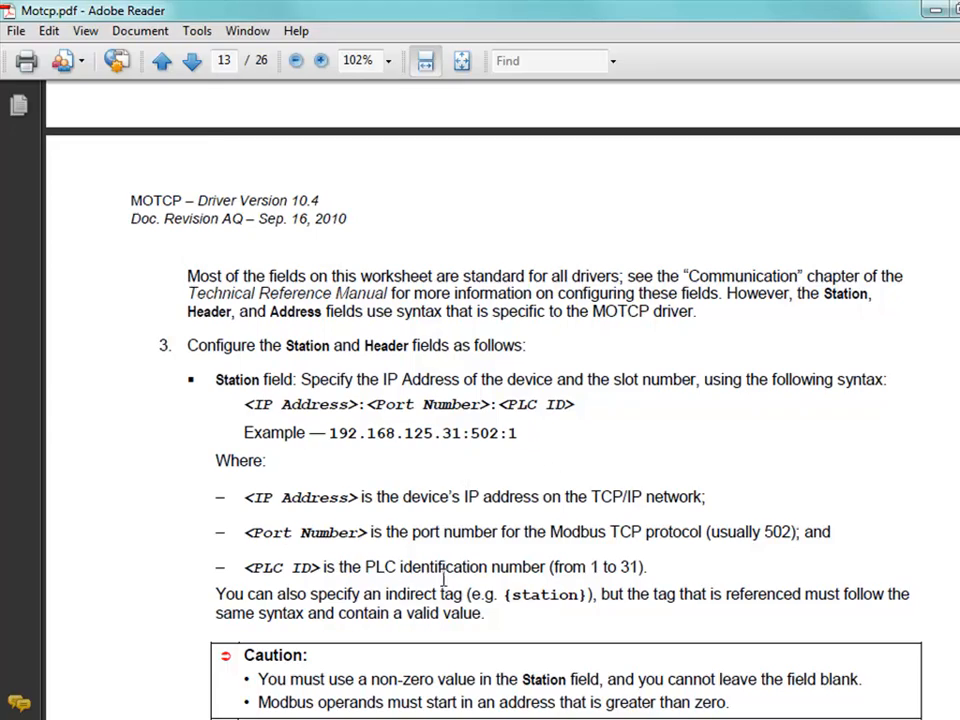
{"action": "scroll", "coordinate": [449, 580], "scroll_direction": "down", "scroll_amount": 5}
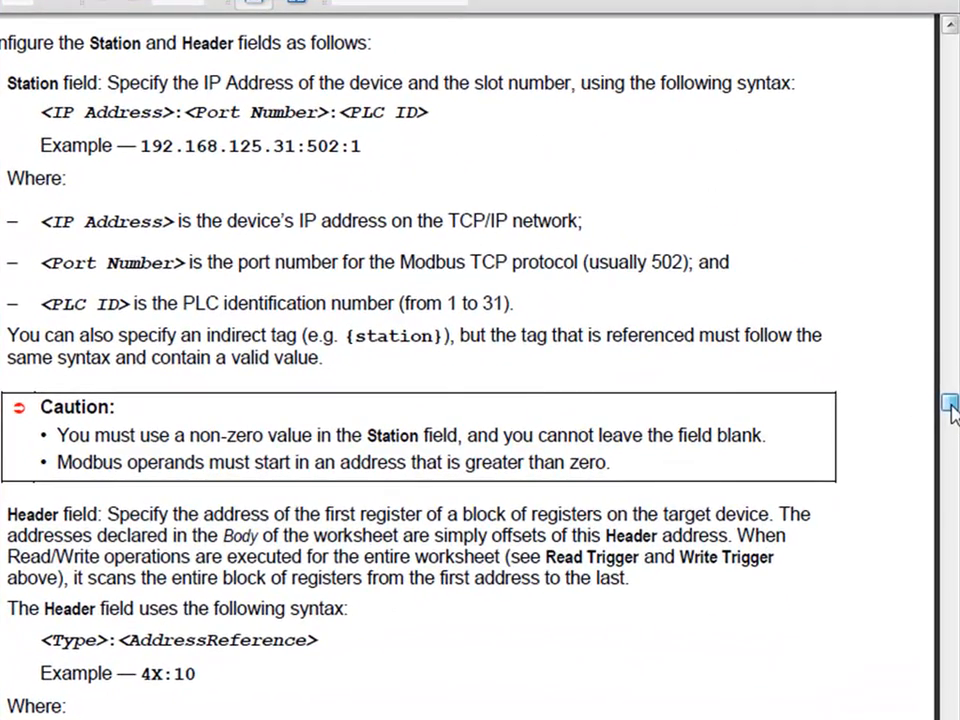
Step: Find the MOTCP troubleshooting table and review its error codes down to the last row
{"action": "left_click_drag", "start_coordinate": [951, 412], "coordinate": [951, 668]}
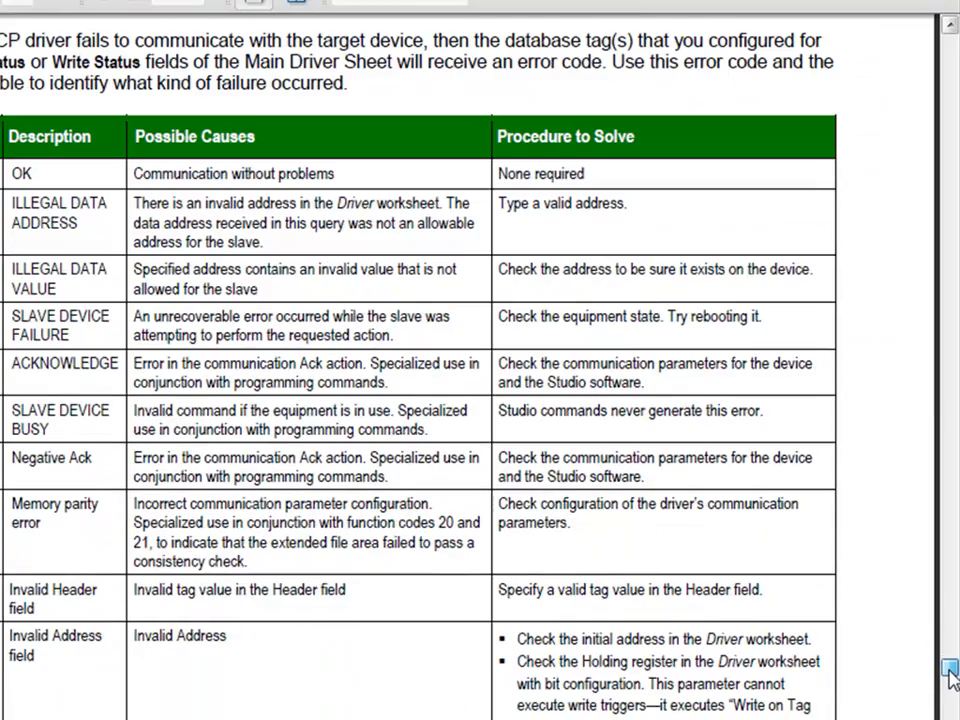
{"action": "left_click_drag", "start_coordinate": [0, 64], "coordinate": [154, 70]}
{"action": "left_click", "coordinate": [125, 68]}
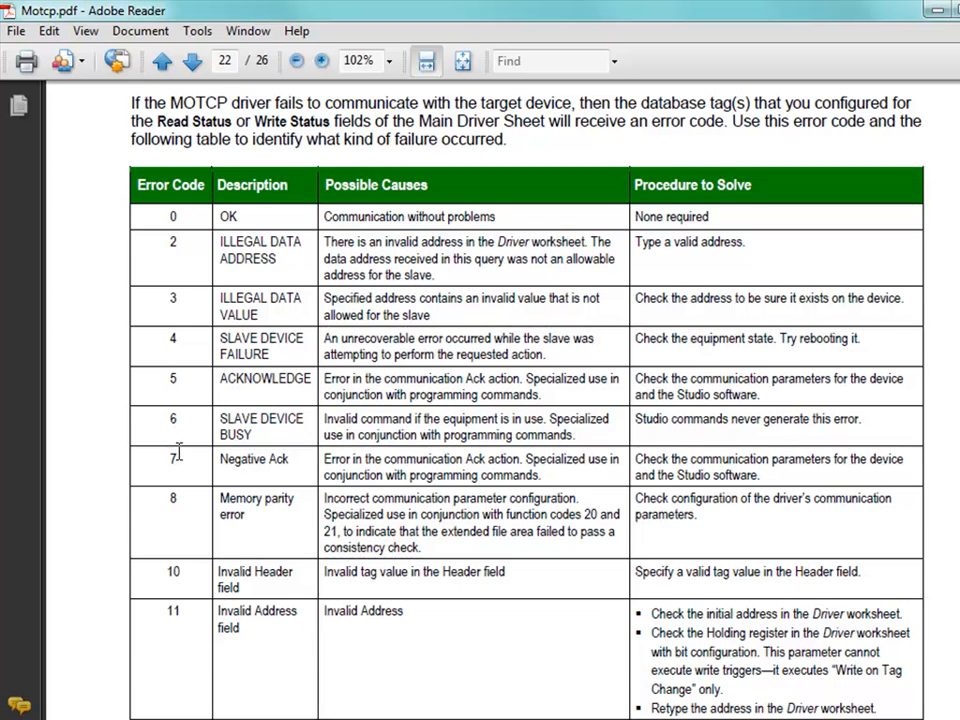
{"action": "scroll", "coordinate": [178, 453], "scroll_direction": "down", "scroll_amount": 1}
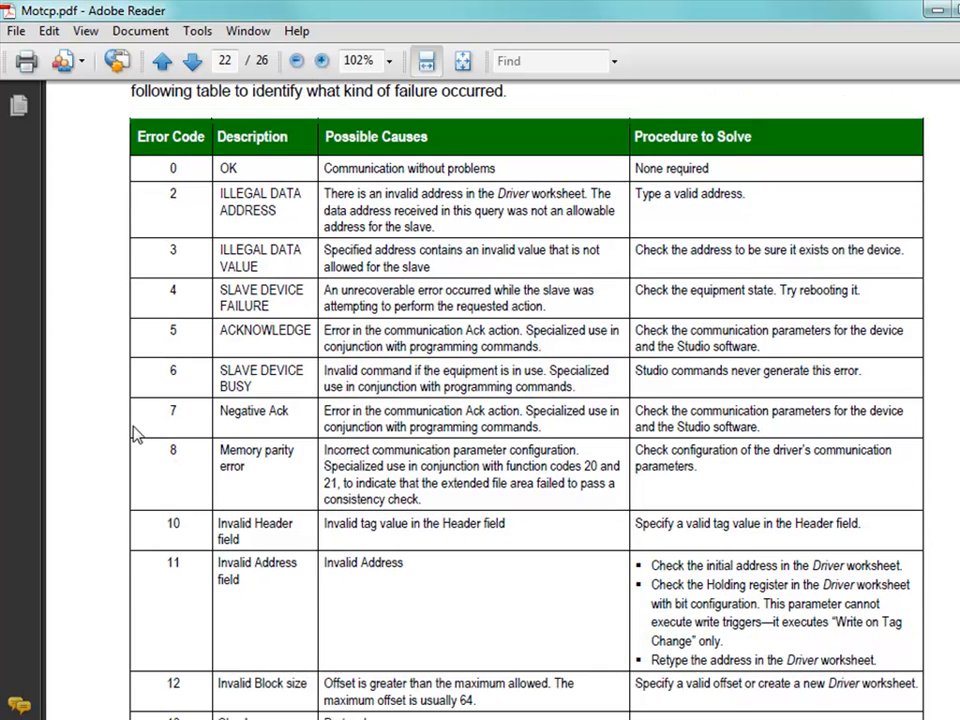
{"action": "scroll", "coordinate": [145, 456], "scroll_direction": "down", "scroll_amount": 2}
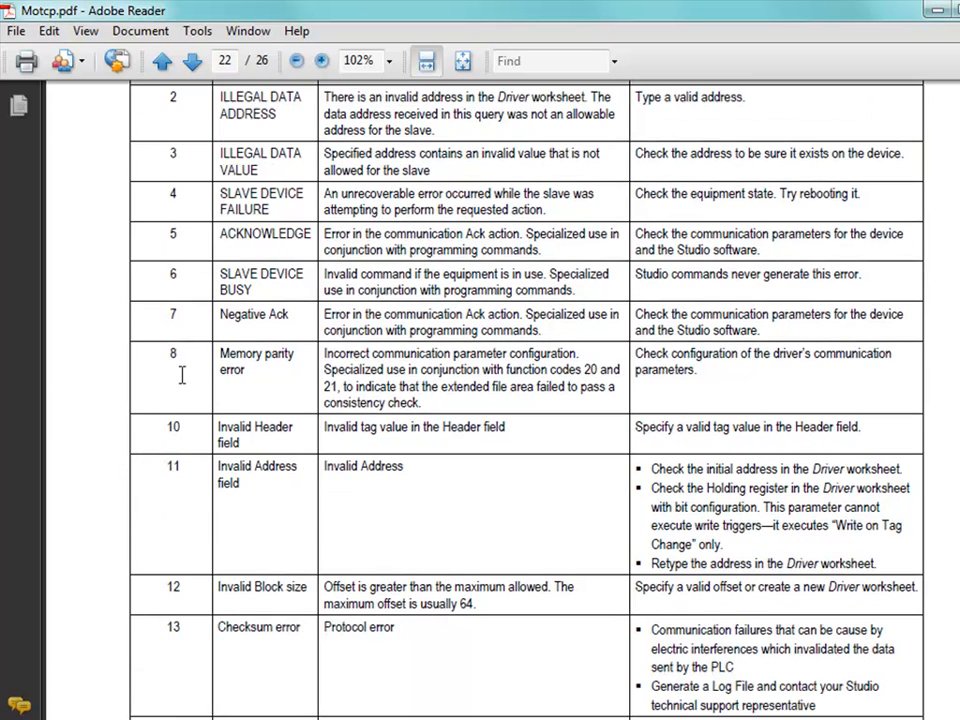
{"action": "scroll", "coordinate": [178, 560], "scroll_direction": "down", "scroll_amount": 3}
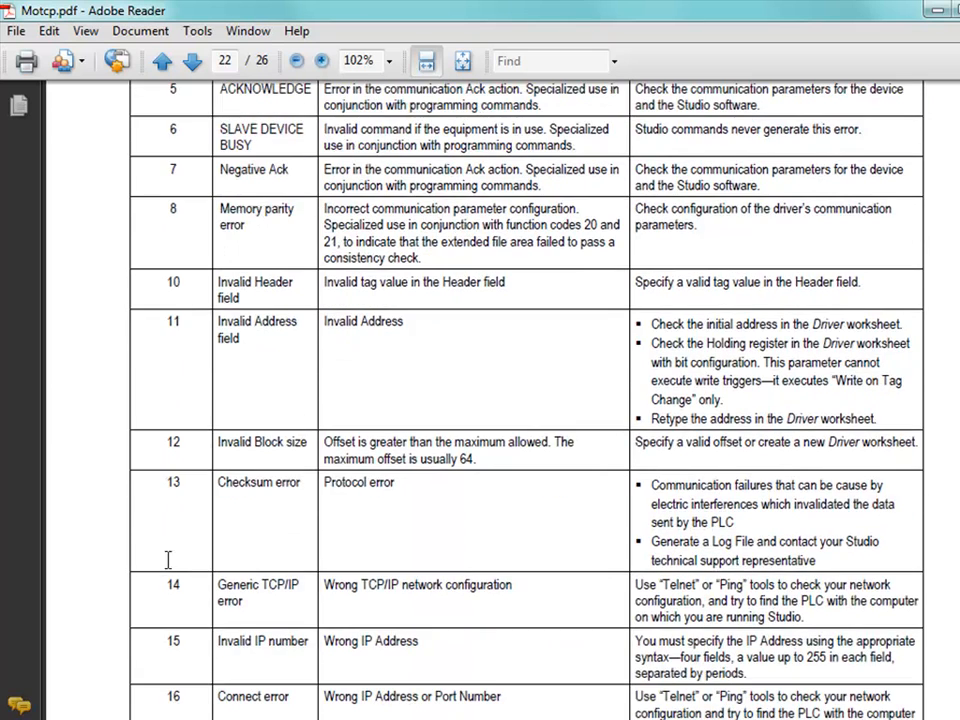
{"action": "scroll", "coordinate": [165, 643], "scroll_direction": "down", "scroll_amount": 1}
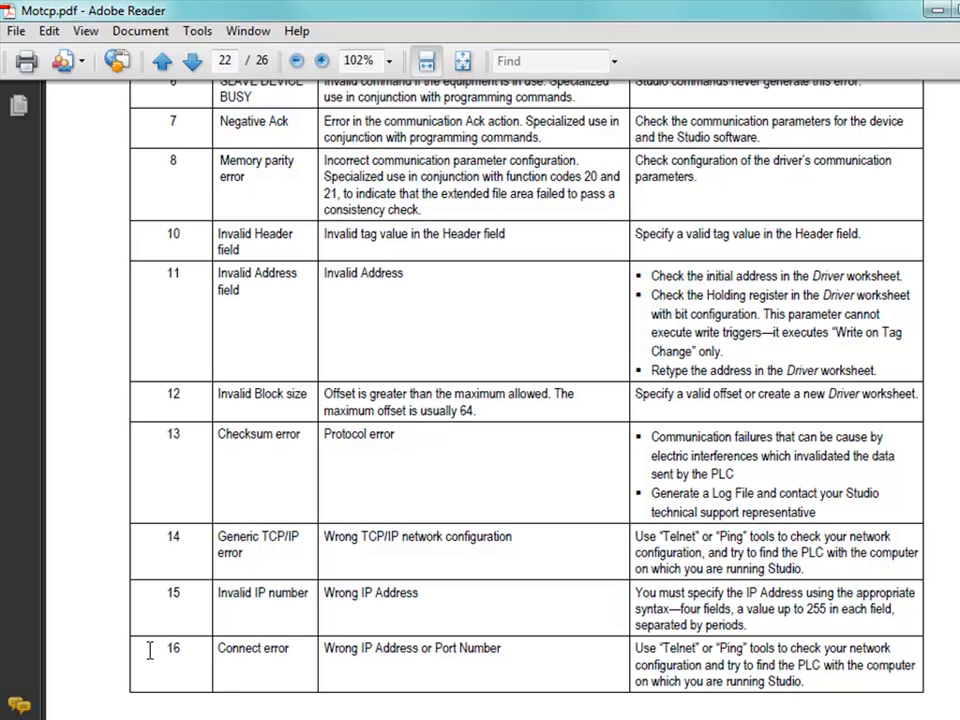
Step: Highlight error codes 16 and 15 and the "Telnet" or "Ping" advice for the connect error
{"action": "left_click_drag", "start_coordinate": [186, 645], "coordinate": [154, 638]}
{"action": "left_click_drag", "start_coordinate": [187, 598], "coordinate": [160, 596]}
{"action": "left_click", "coordinate": [301, 654]}
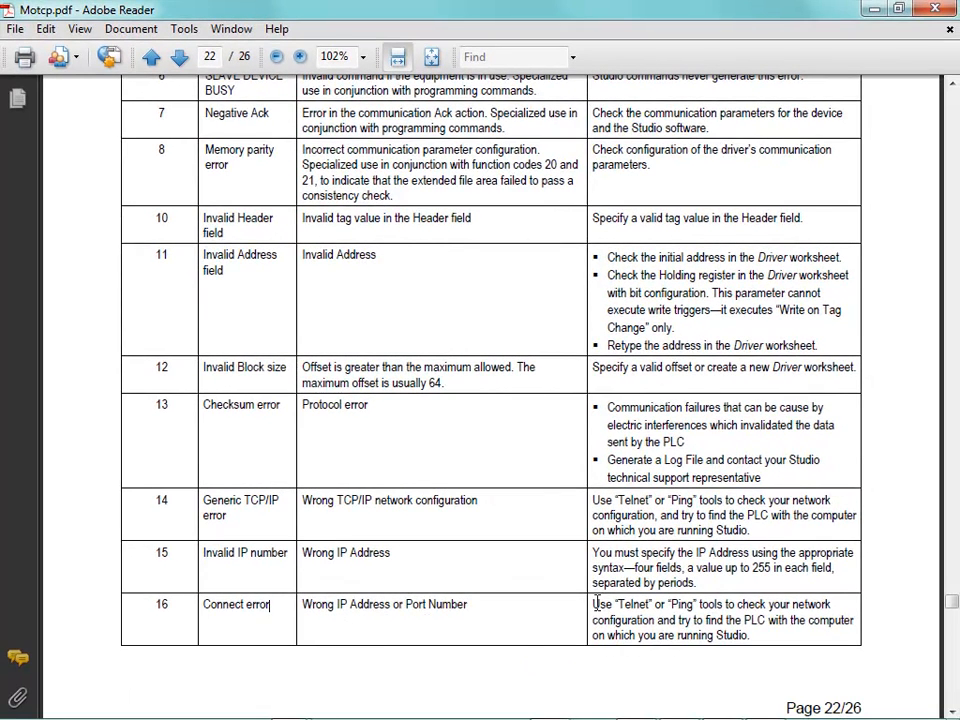
{"action": "left_click_drag", "start_coordinate": [594, 604], "coordinate": [694, 602]}
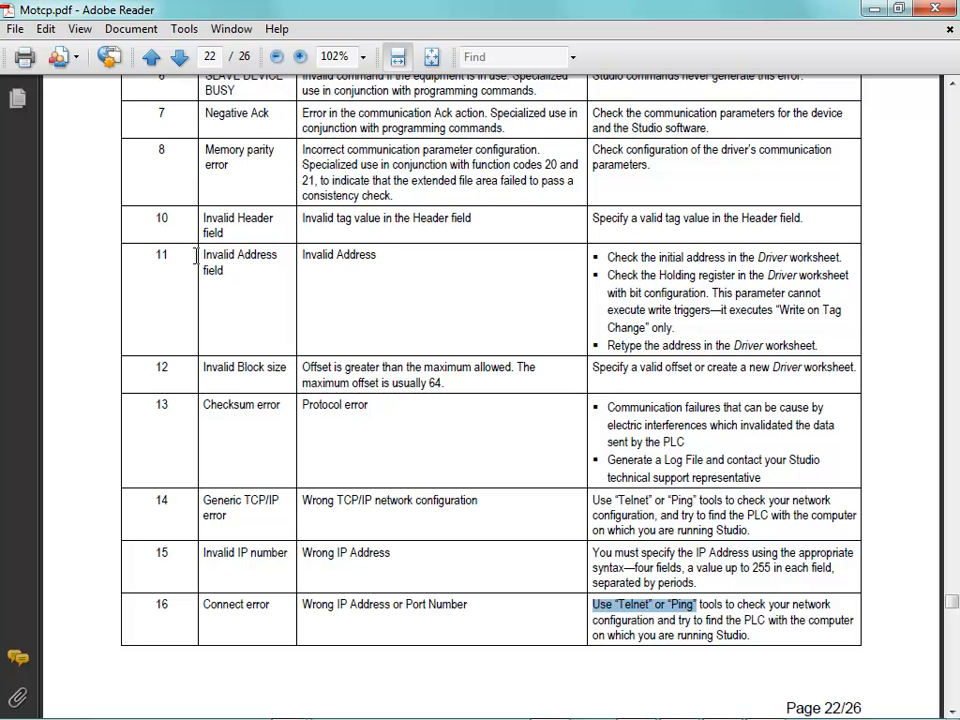
Step: Close the MOTCP document and open the help document of the Allen Bradley ABTCP driver from the communication drivers list
{"action": "left_click", "coordinate": [935, 8]}
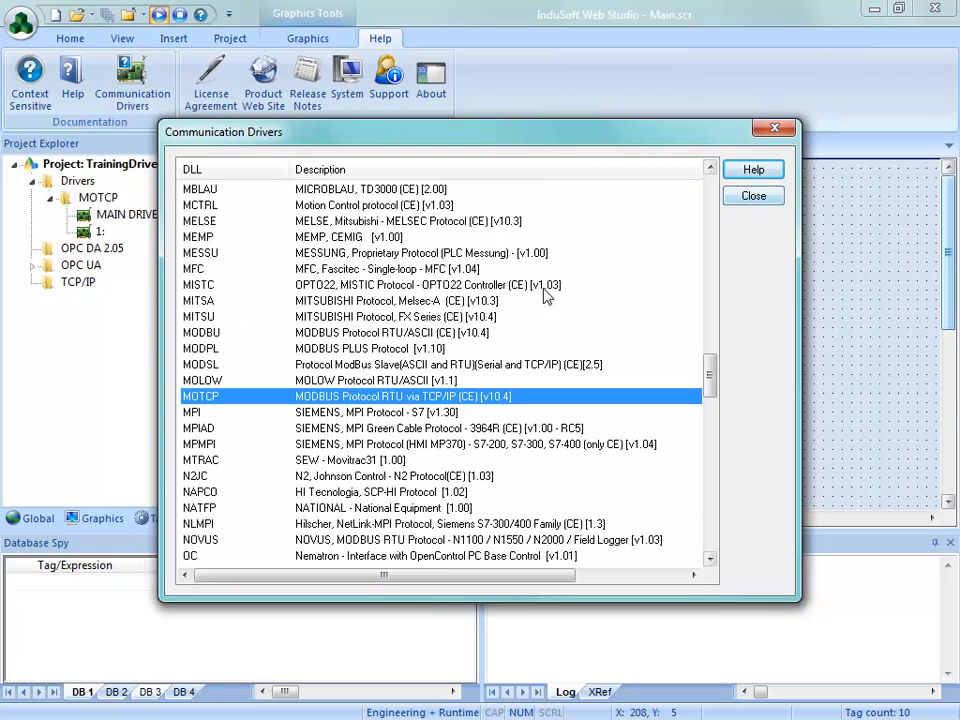
{"action": "left_click_drag", "start_coordinate": [710, 378], "coordinate": [717, 200]}
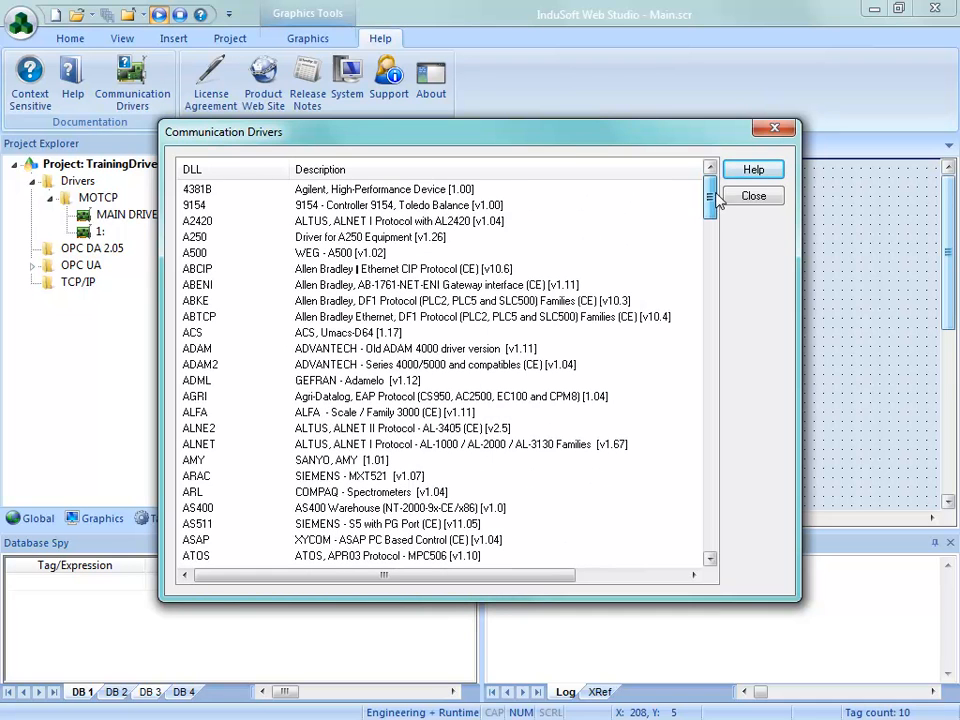
{"action": "left_click", "coordinate": [188, 270]}
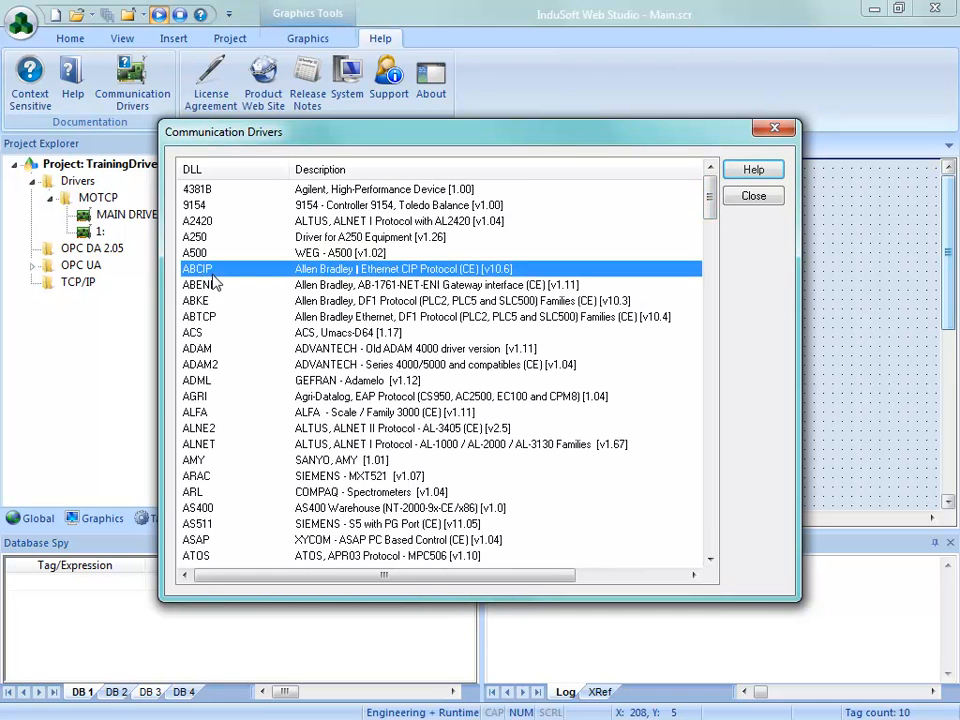
{"action": "left_click", "coordinate": [330, 318]}
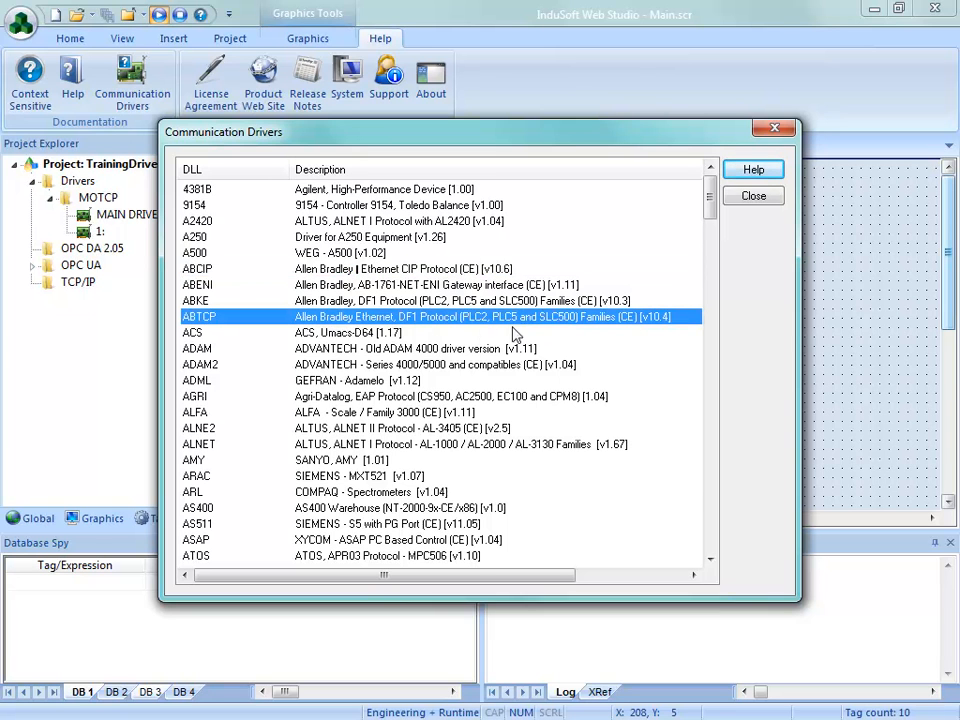
{"action": "left_click", "coordinate": [755, 172]}
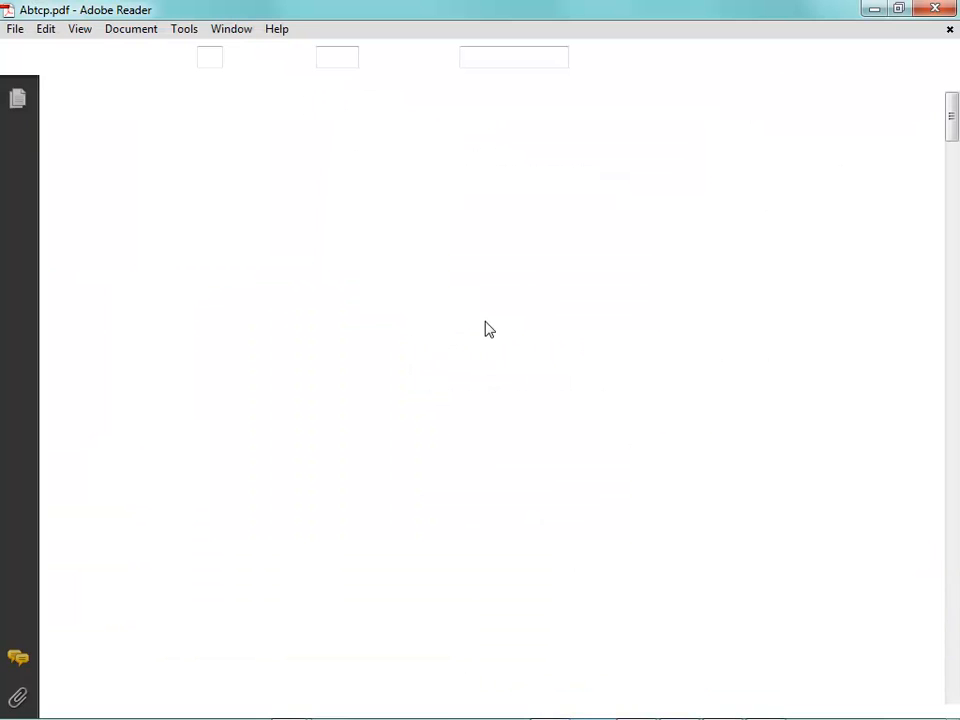
Step: Set the ABTCP document to Single Page Continuous display and go to its supported register types table
{"action": "left_click", "coordinate": [80, 29]}
{"action": "mouse_move", "coordinate": [132, 104]}
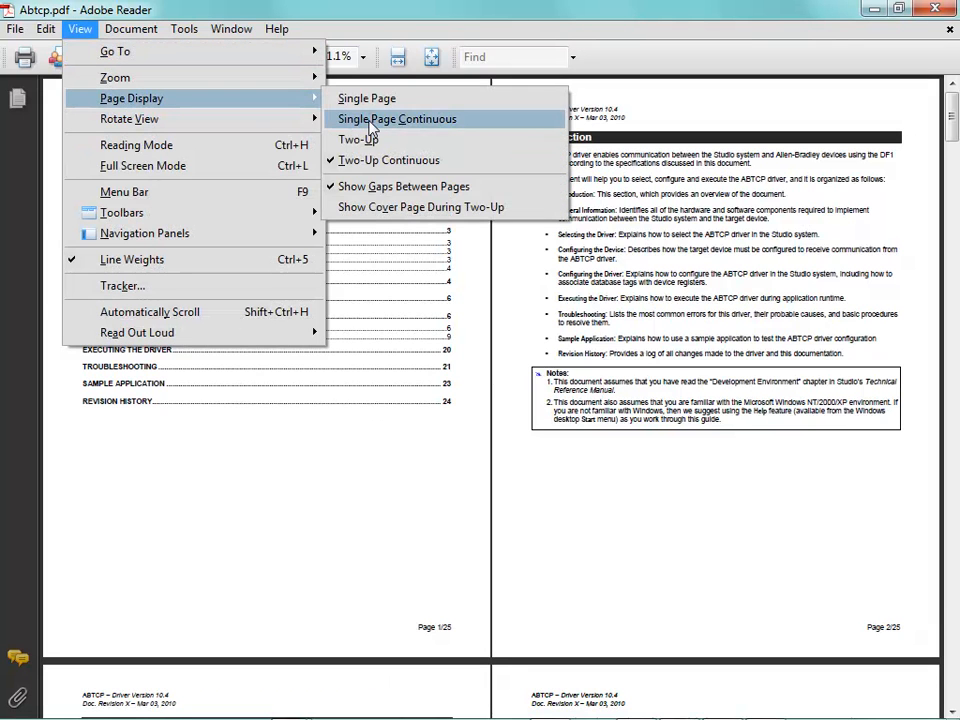
{"action": "left_click", "coordinate": [370, 123]}
{"action": "left_click_drag", "start_coordinate": [951, 93], "coordinate": [952, 171]}
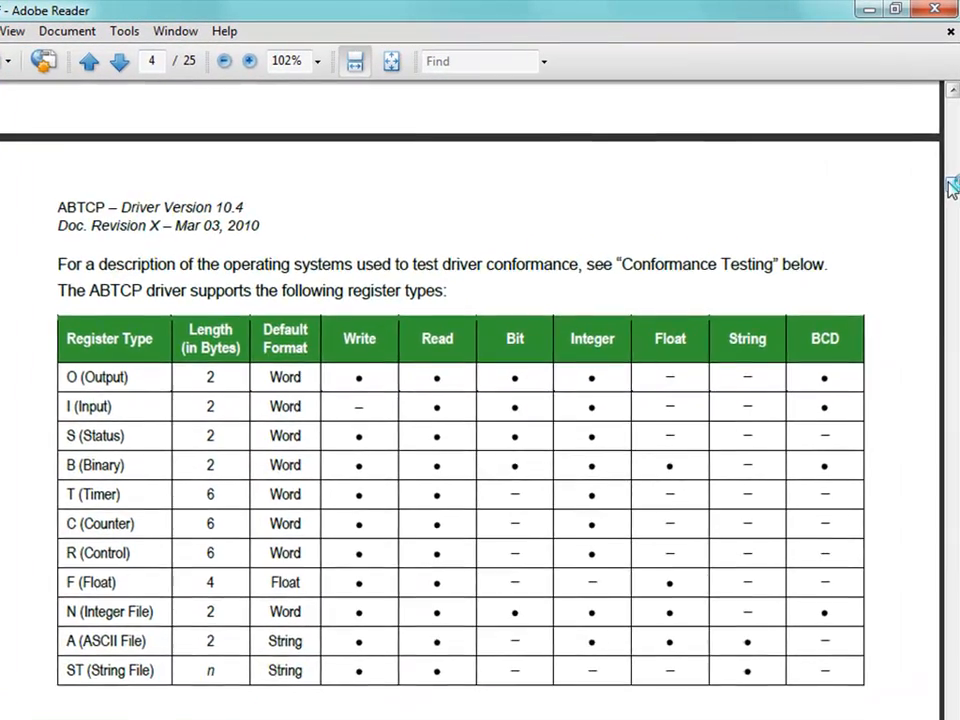
Step: Examine the ABTCP Station and I/O Address syntax on pages 11 and 12, continuing to the Standard Driver Worksheet section
{"action": "left_click_drag", "start_coordinate": [950, 186], "coordinate": [952, 371]}
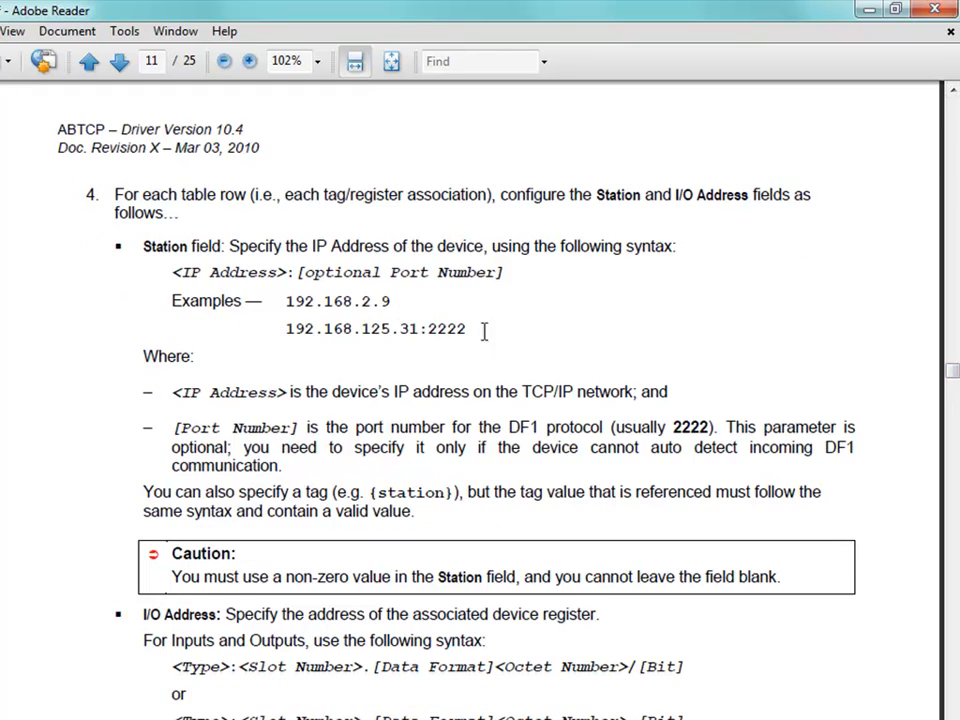
{"action": "scroll", "coordinate": [580, 401], "scroll_direction": "down", "scroll_amount": 15}
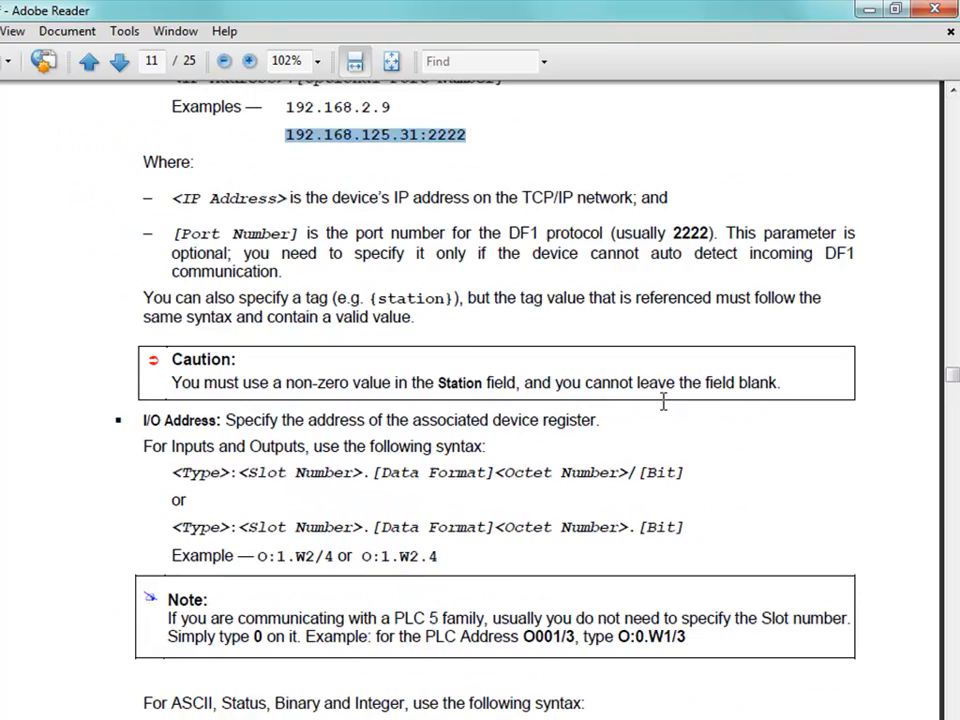
{"action": "scroll", "coordinate": [610, 407], "scroll_direction": "down", "scroll_amount": 10}
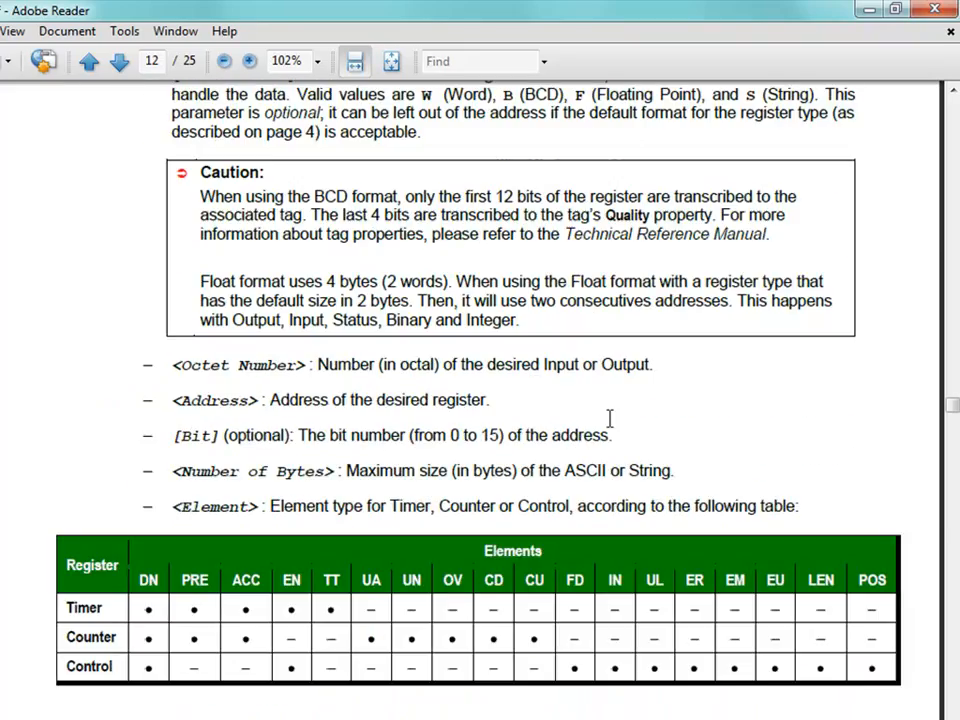
{"action": "scroll", "coordinate": [229, 510], "scroll_direction": "down", "scroll_amount": 10}
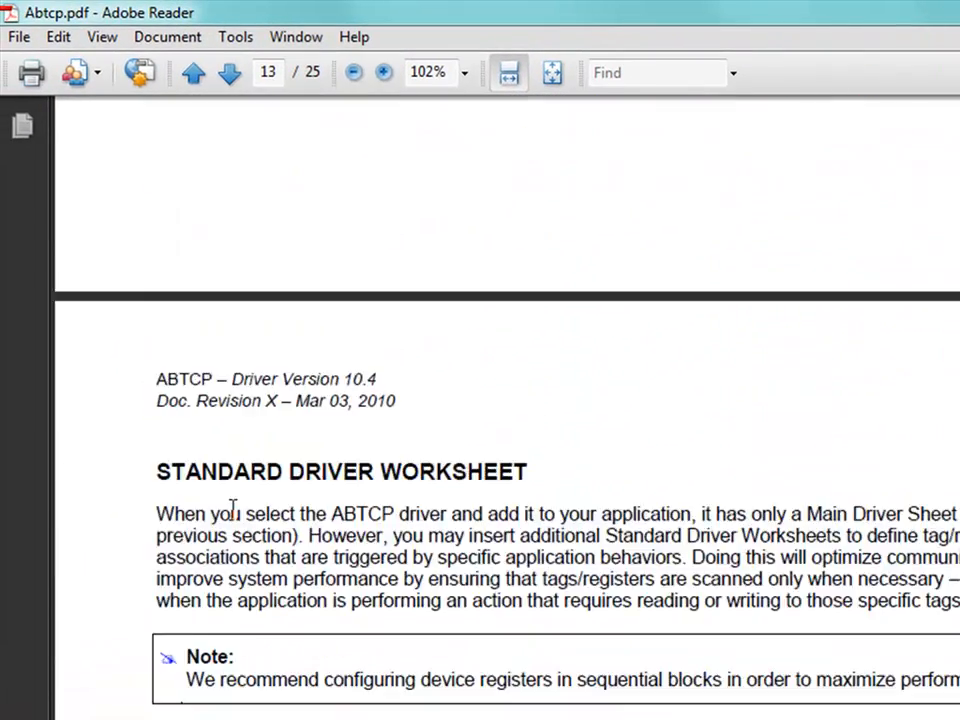
Step: Examine the Standard Driver Worksheet layout and the Troubleshooting error code table of the ABTCP document, and close the document
{"action": "scroll", "coordinate": [250, 518], "scroll_direction": "down", "scroll_amount": 10}
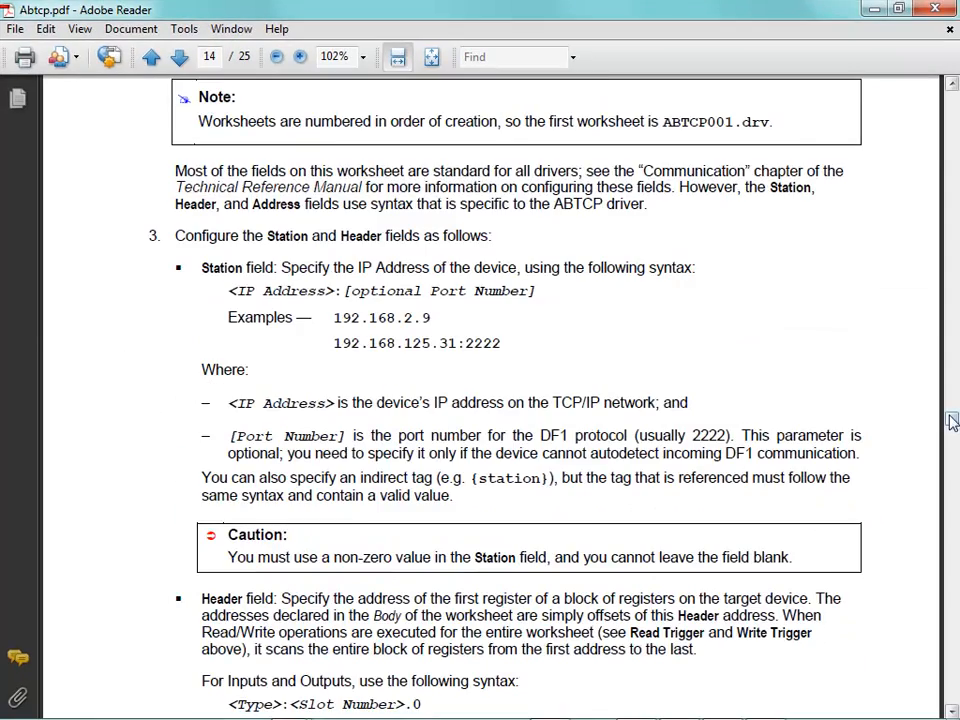
{"action": "left_click_drag", "start_coordinate": [951, 422], "coordinate": [951, 497]}
{"action": "left_click_drag", "start_coordinate": [952, 557], "coordinate": [948, 686]}
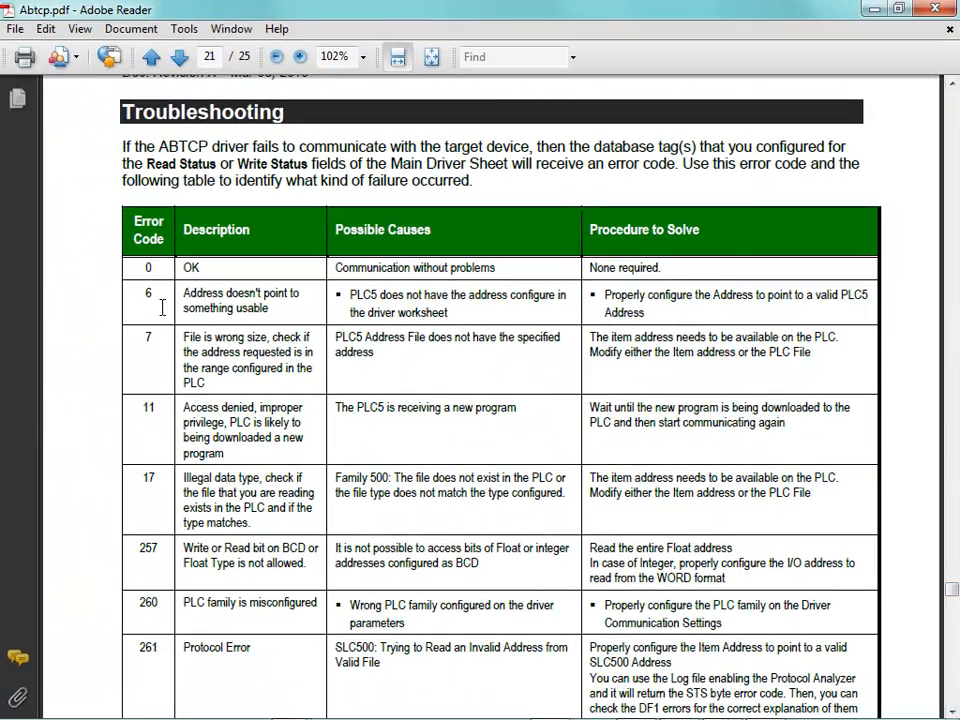
{"action": "scroll", "coordinate": [101, 360], "scroll_direction": "down", "scroll_amount": 2}
{"action": "scroll", "coordinate": [99, 360], "scroll_direction": "down", "scroll_amount": 1}
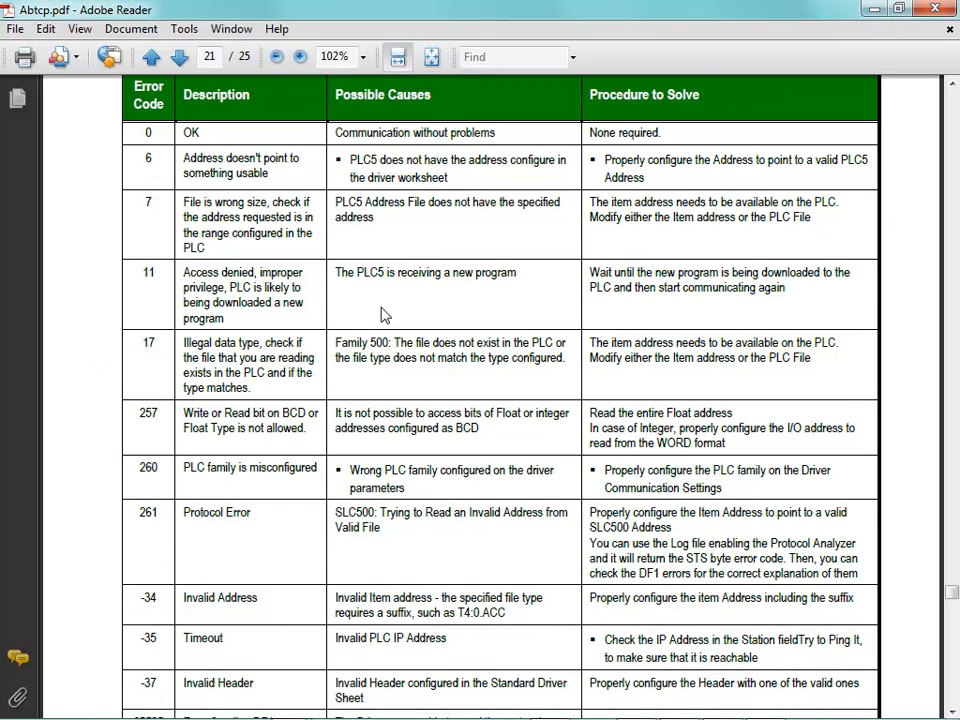
{"action": "left_click", "coordinate": [948, 16]}
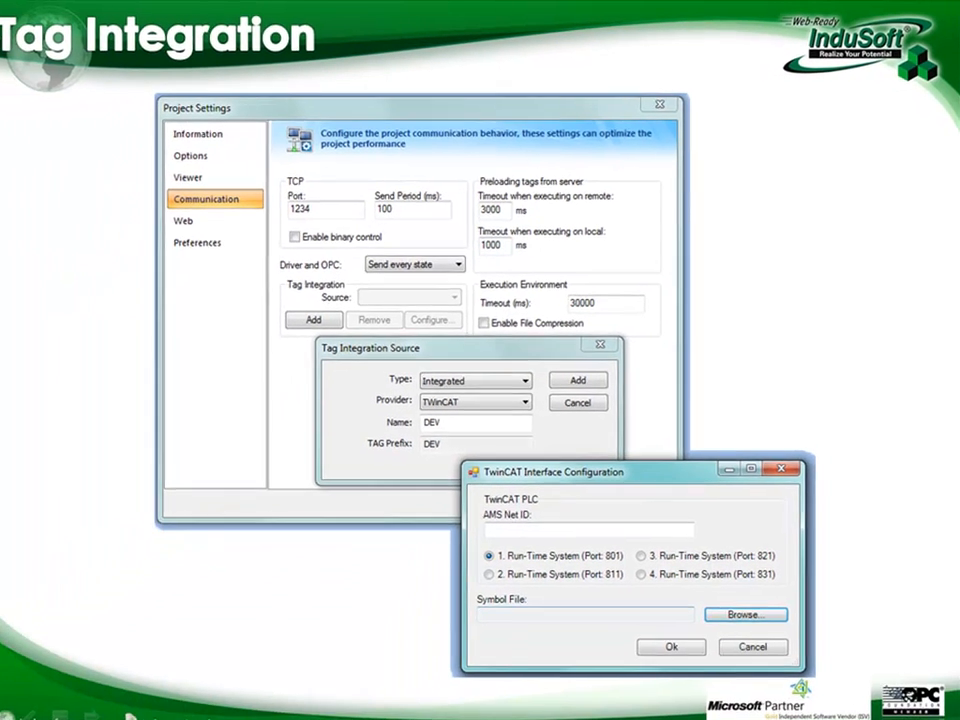
Step: Switch from the slide show to InduSoft Web Studio and close the Communication Drivers list
{"action": "key", "text": "alt+Tab"}
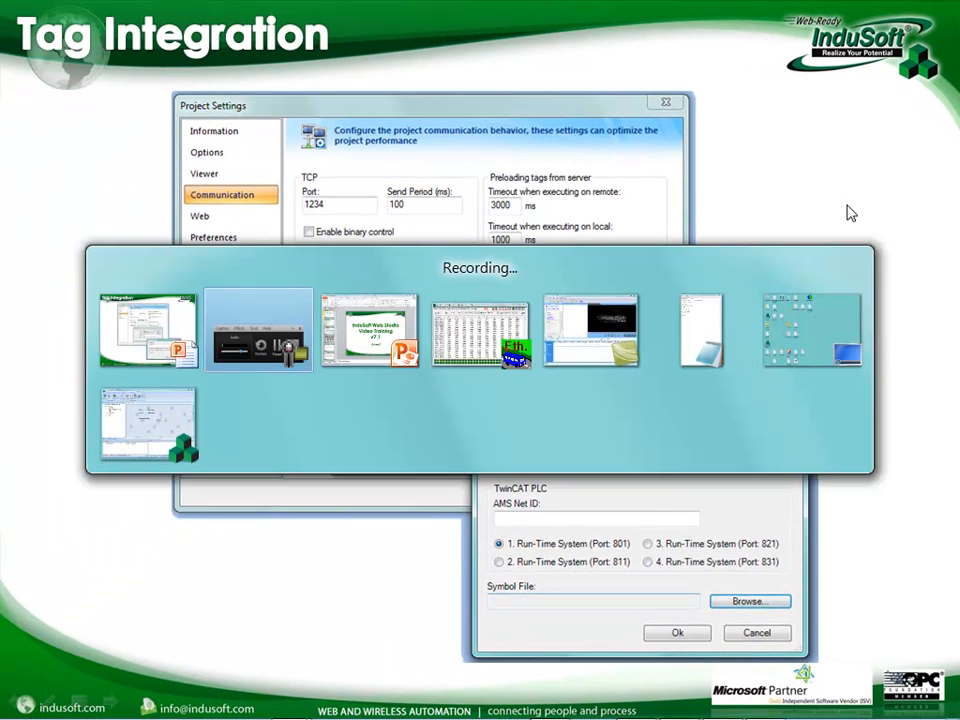
{"action": "key", "text": "Tab"}
{"action": "key", "text": "Tab"}
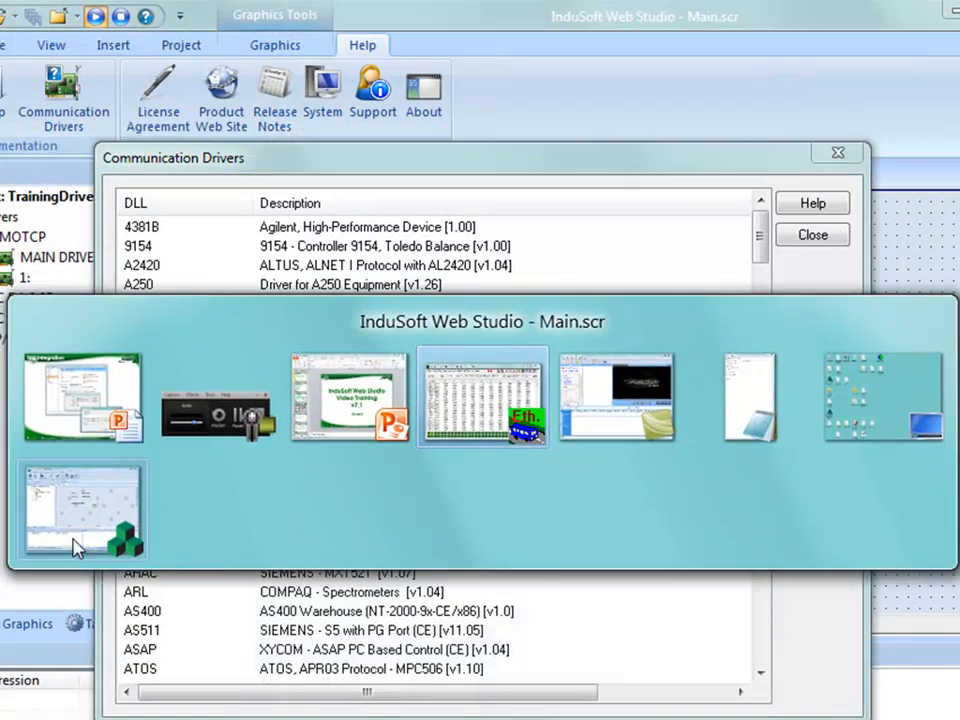
{"action": "left_click", "coordinate": [78, 545]}
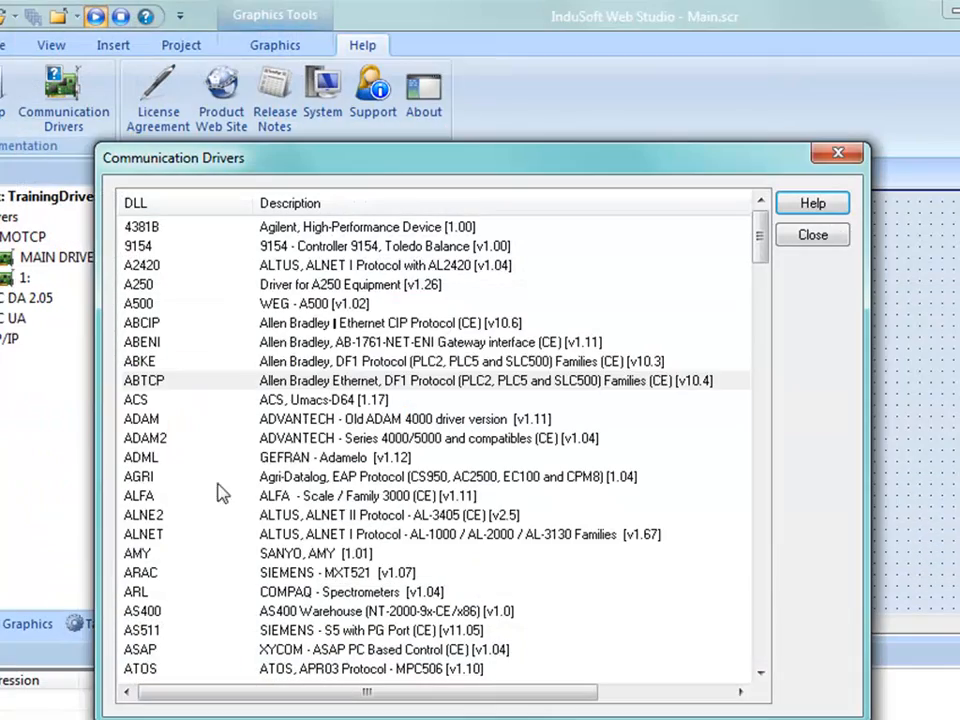
{"action": "left_click", "coordinate": [810, 235]}
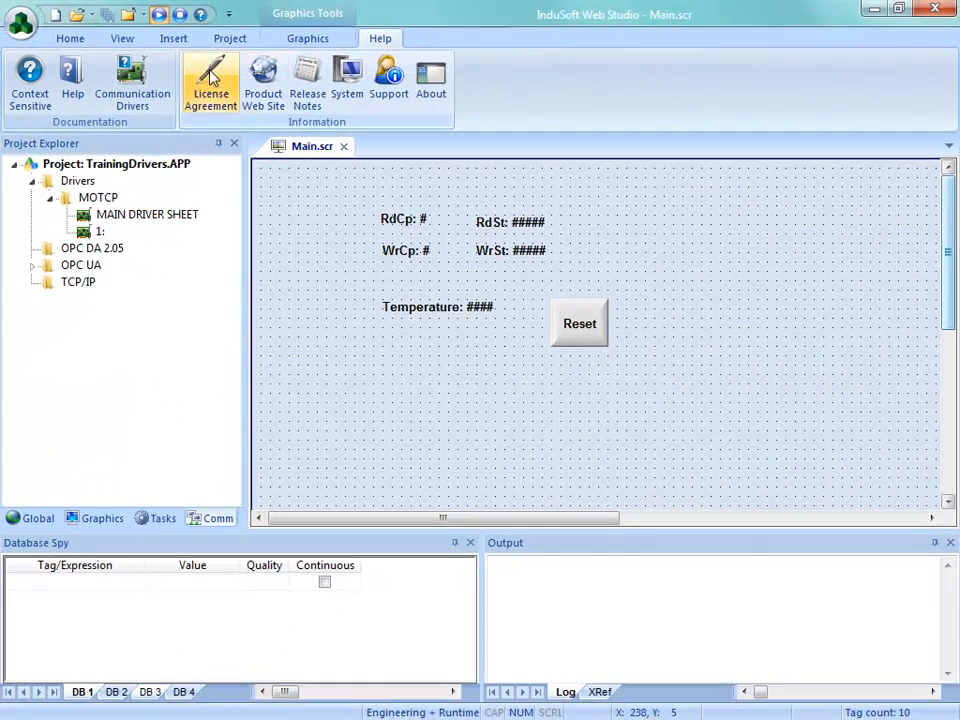
Step: Close the Main.scr screen and start the Import Wizard
{"action": "left_click", "coordinate": [48, 41]}
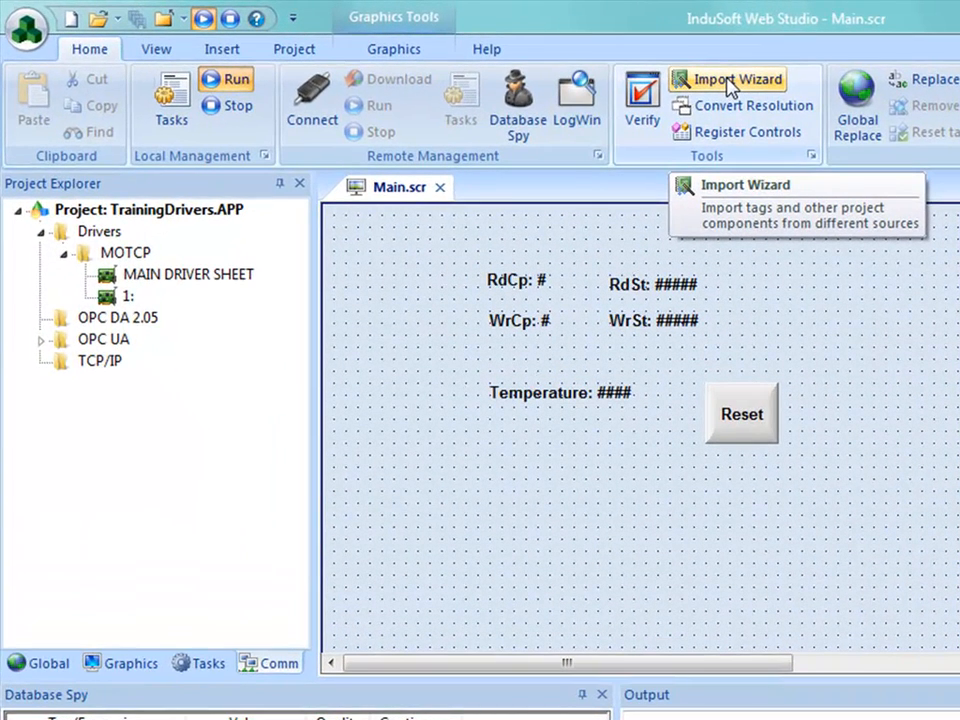
{"action": "left_click", "coordinate": [730, 85]}
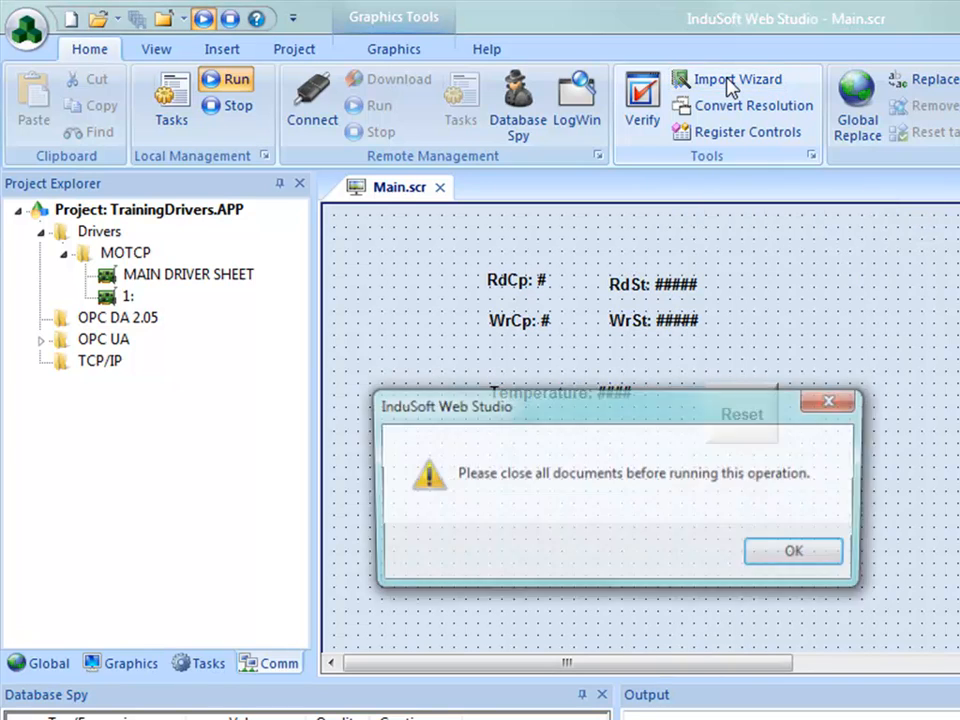
{"action": "left_click", "coordinate": [828, 558]}
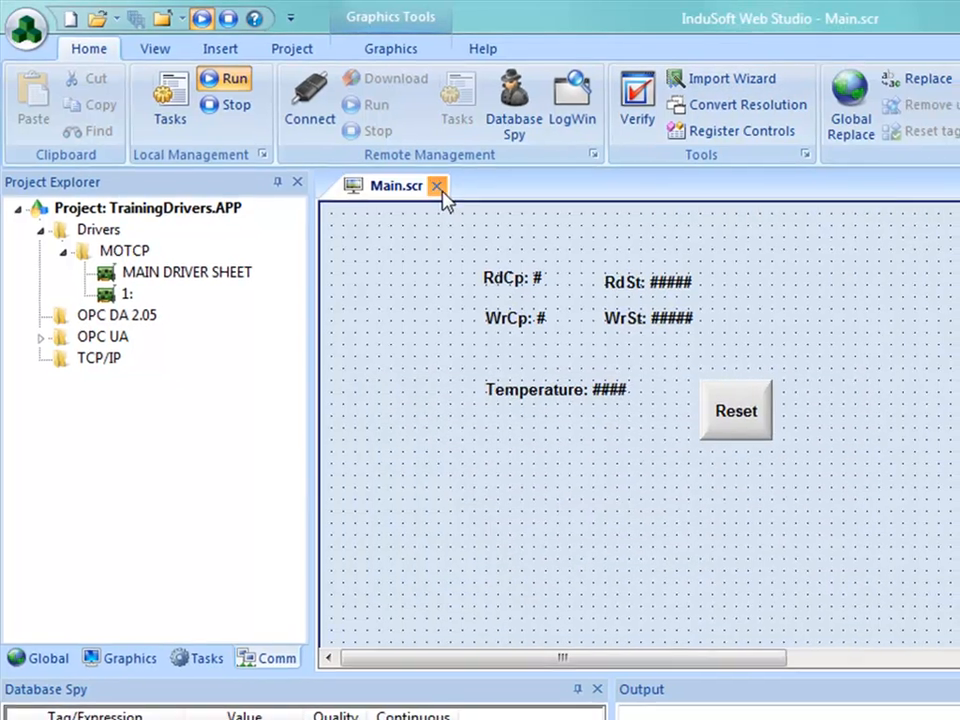
{"action": "left_click", "coordinate": [440, 187]}
{"action": "left_click", "coordinate": [735, 80]}
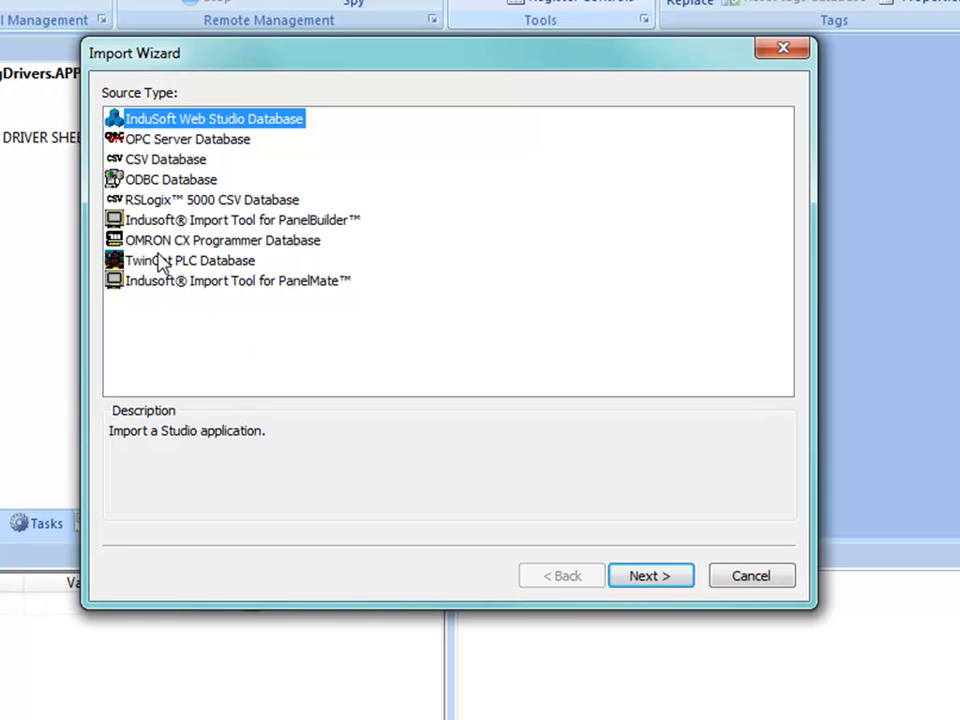
Step: Choose RSLogix 5000 CSV Database as the import source and set the PLC IP address to 127.0.0.1
{"action": "left_click", "coordinate": [150, 203]}
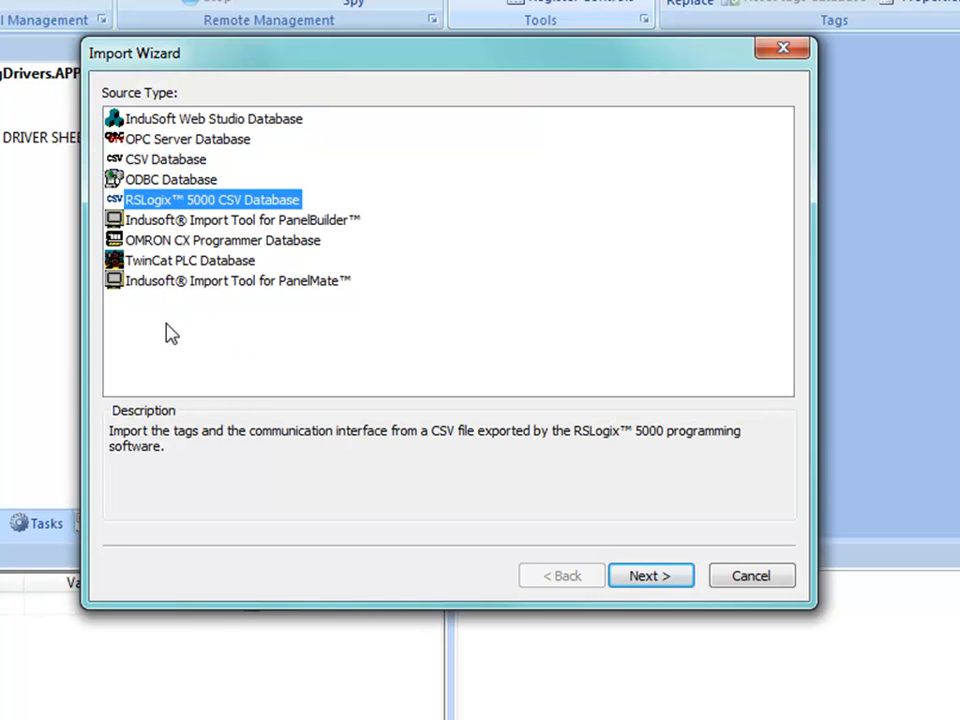
{"action": "left_click", "coordinate": [637, 585]}
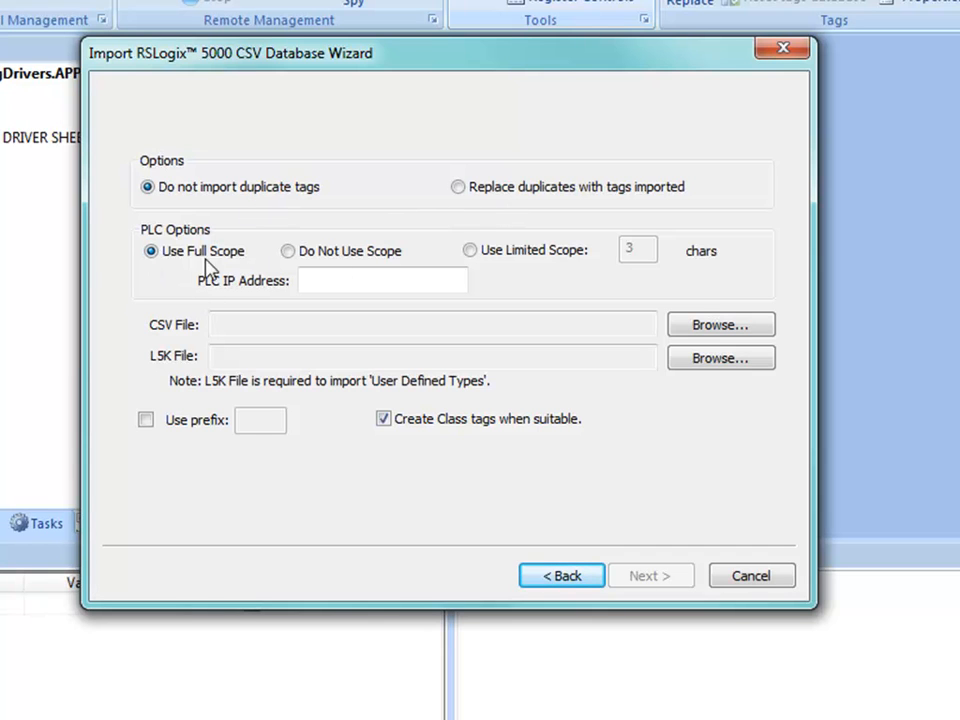
{"action": "left_click", "coordinate": [359, 280]}
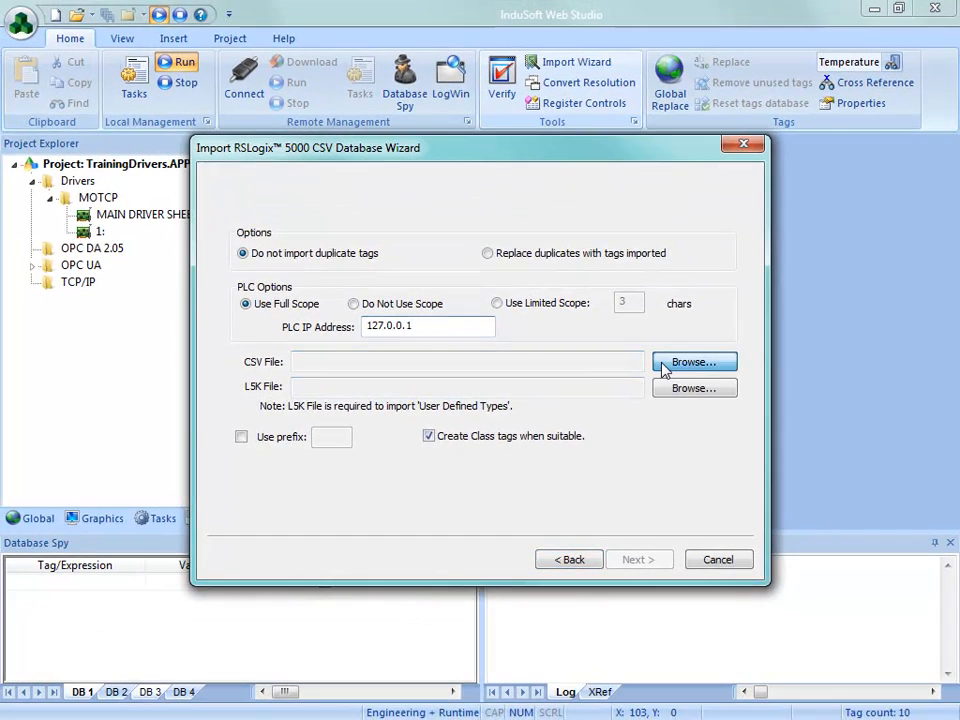
Step: Load InduSoft-Tags.CSV as the CSV file and InduSoft.L5K as the L5K file from the AB import folder
{"action": "left_click", "coordinate": [705, 348]}
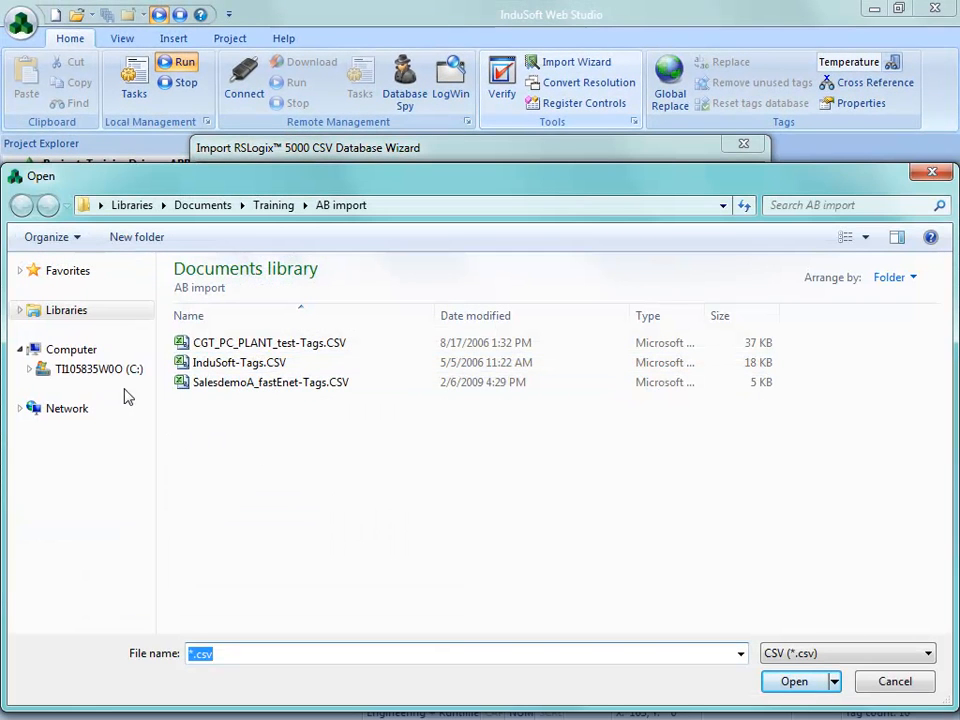
{"action": "left_click", "coordinate": [230, 364]}
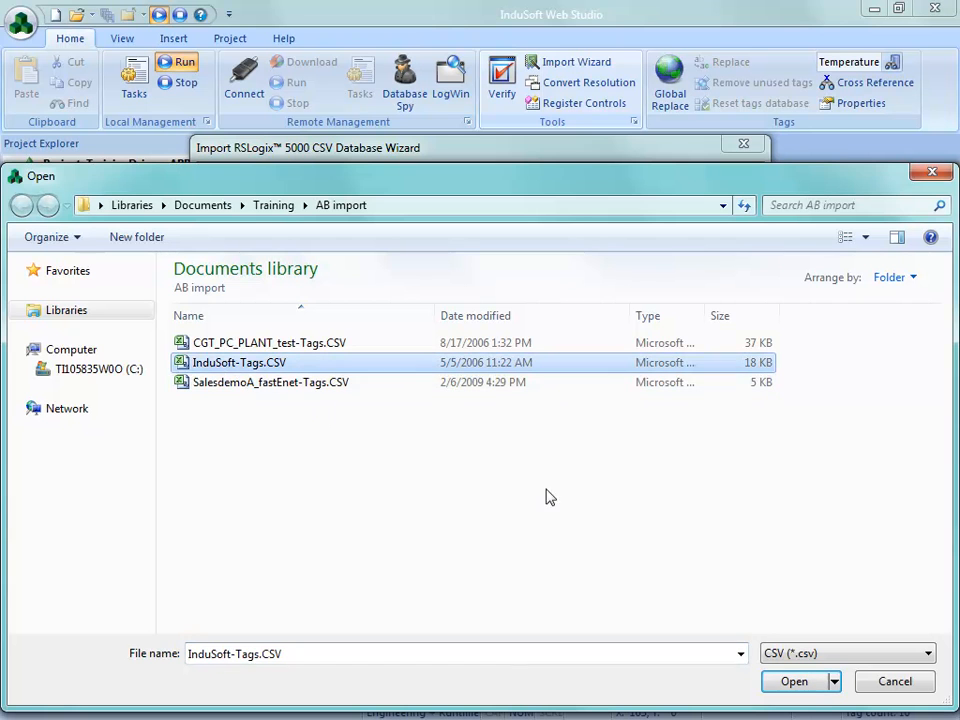
{"action": "left_click", "coordinate": [775, 688]}
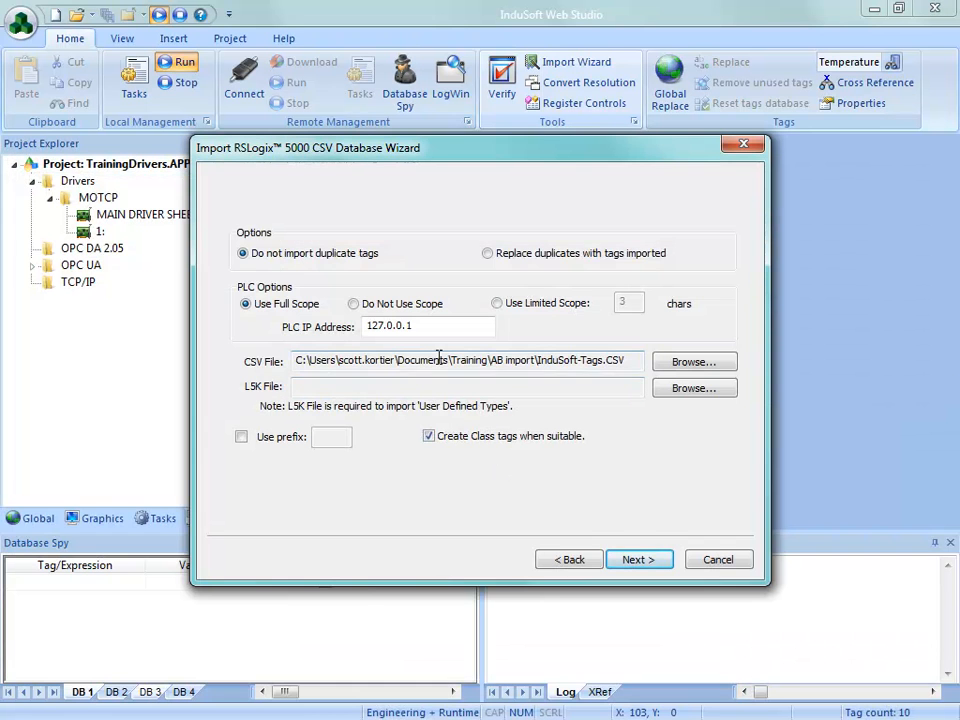
{"action": "left_click", "coordinate": [690, 390]}
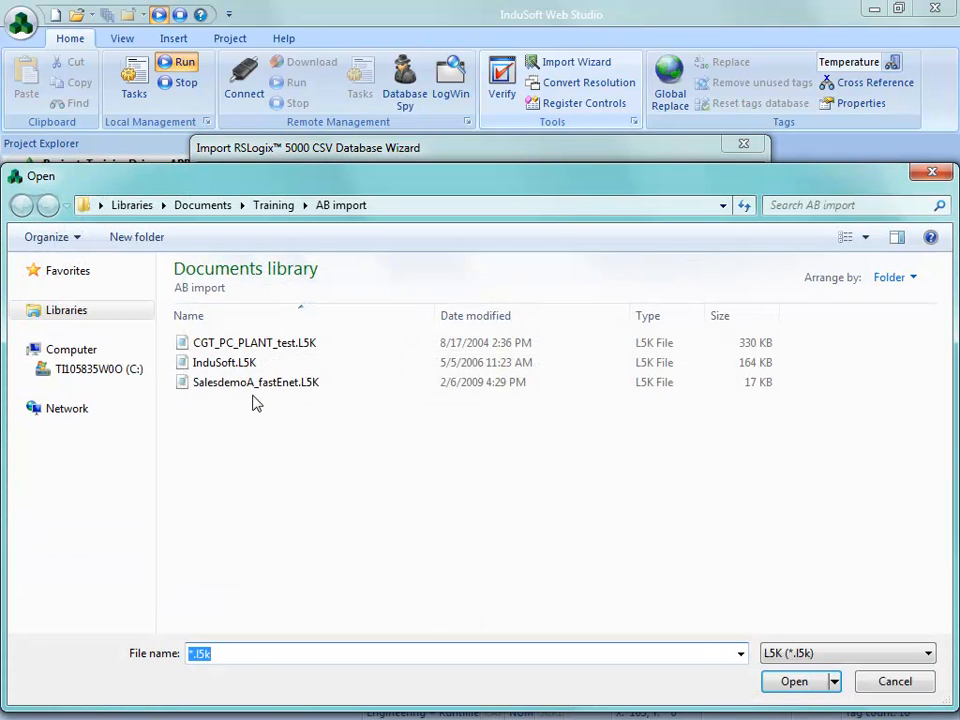
{"action": "left_click", "coordinate": [229, 364]}
{"action": "left_click", "coordinate": [790, 683]}
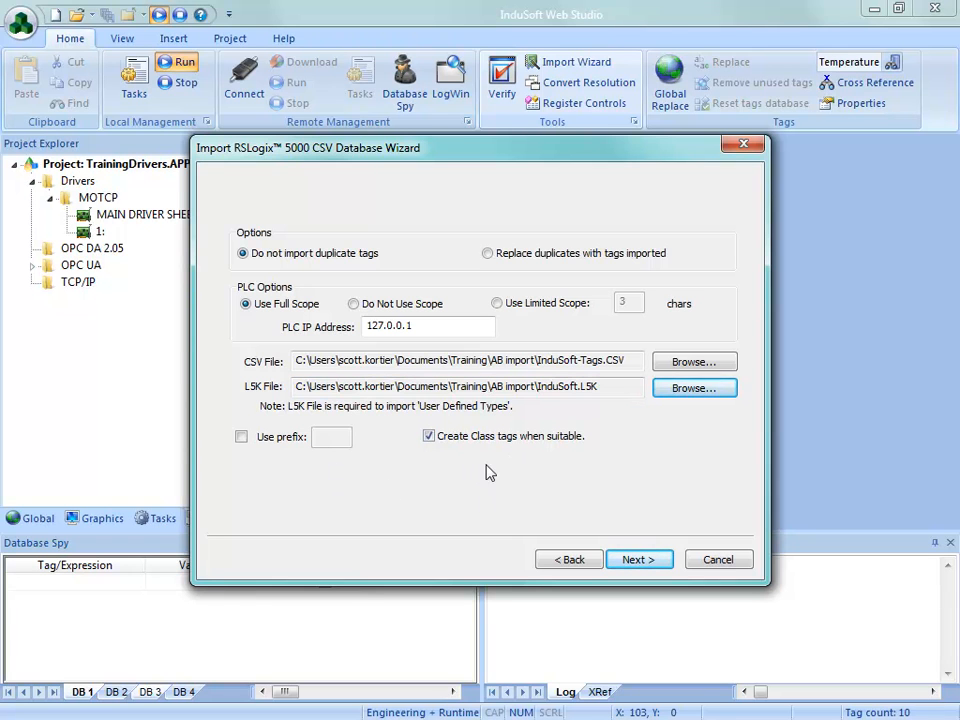
Step: Review the list of RSLogix tags and import all the checked ones into the project
{"action": "left_click", "coordinate": [626, 563]}
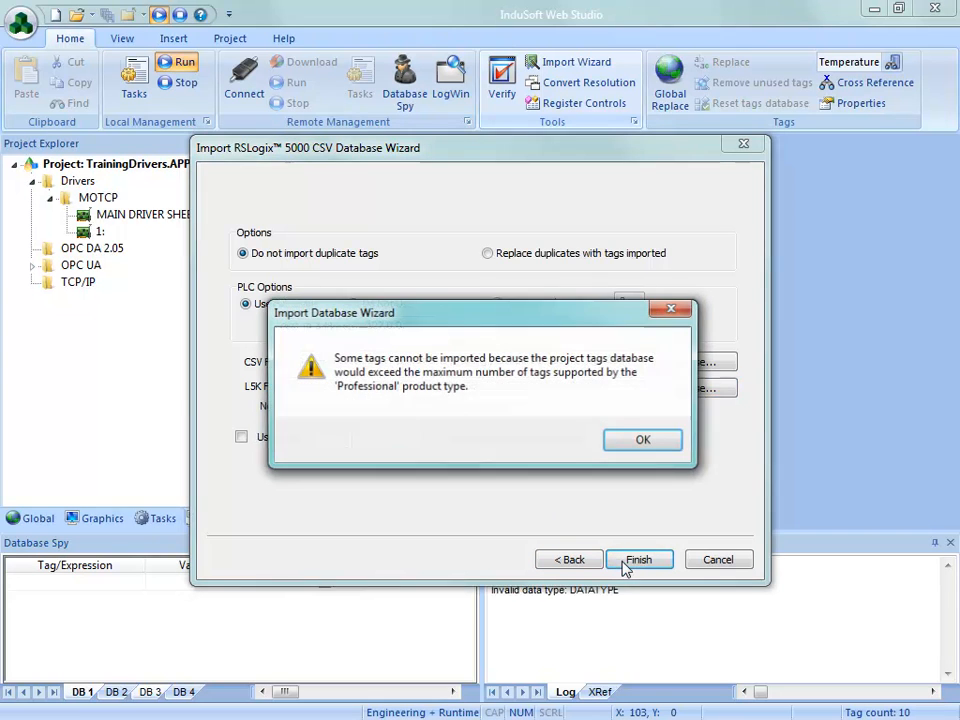
{"action": "left_click", "coordinate": [623, 445]}
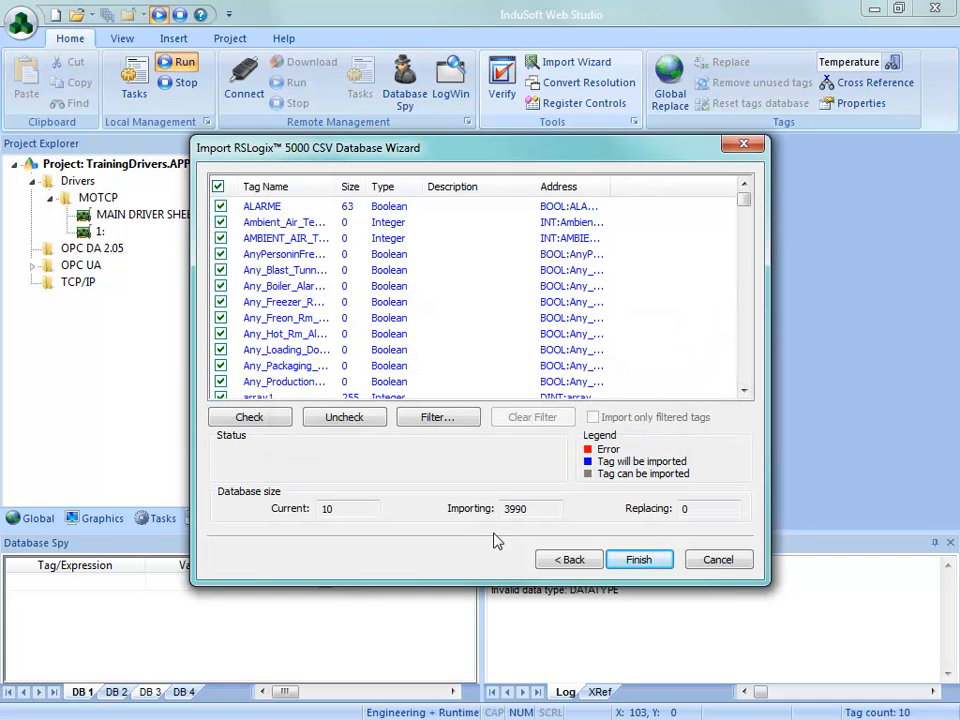
{"action": "mouse_move", "coordinate": [745, 201]}
{"action": "left_mouse_down"}
{"action": "mouse_move", "coordinate": [745, 389]}
{"action": "mouse_move", "coordinate": [747, 195]}
{"action": "left_mouse_up"}
{"action": "left_click", "coordinate": [641, 562]}
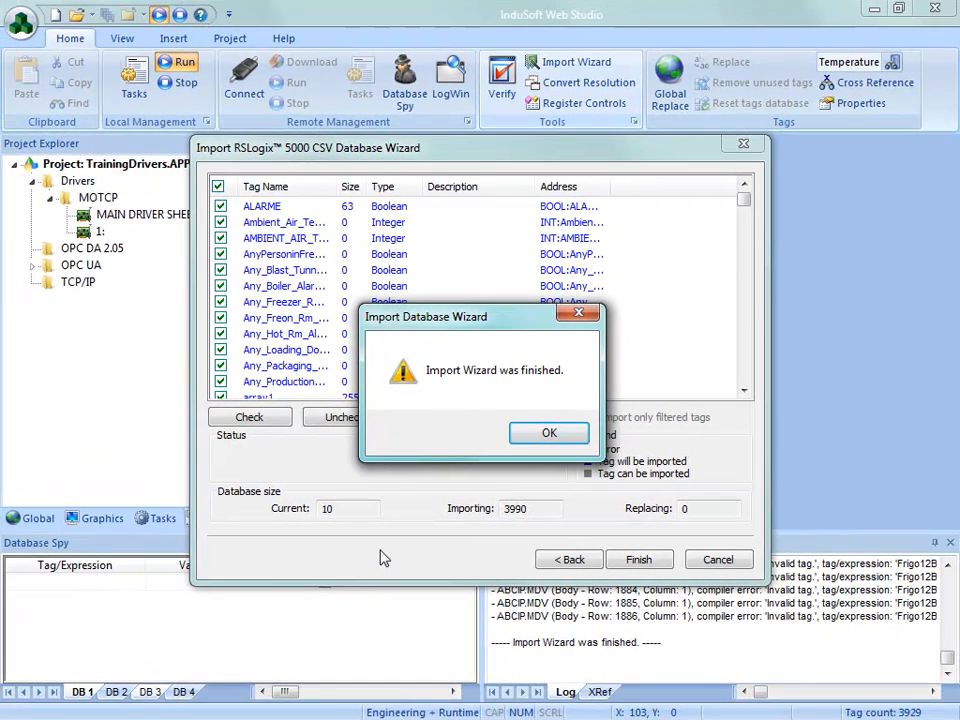
{"action": "left_click", "coordinate": [540, 441]}
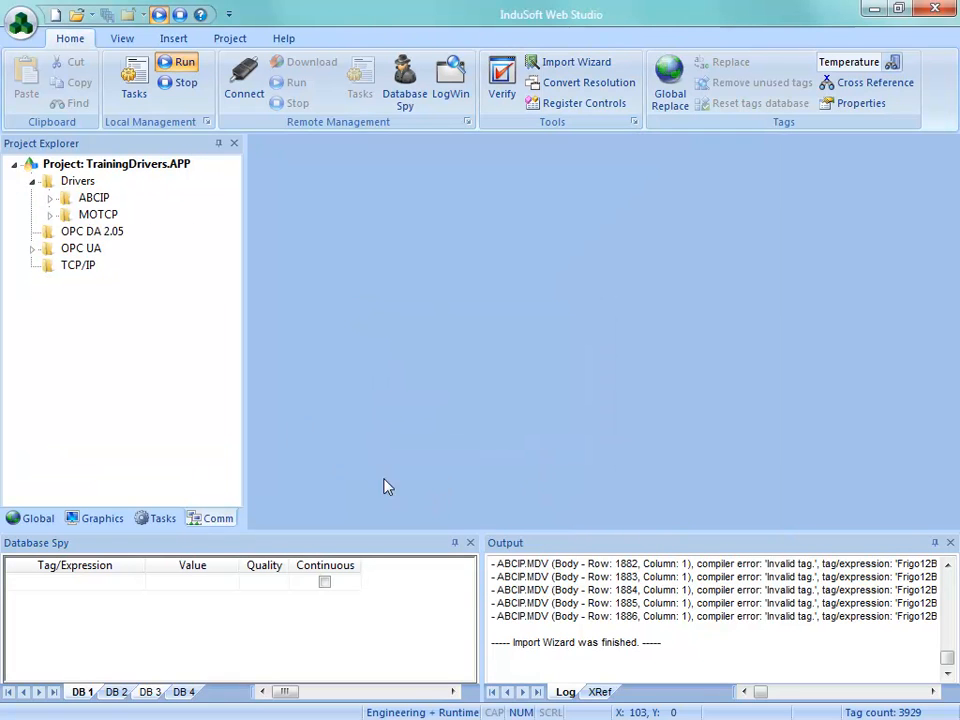
Step: Open the main driver sheet of the ABCIP driver and look through its imported tag rows
{"action": "left_click", "coordinate": [92, 198]}
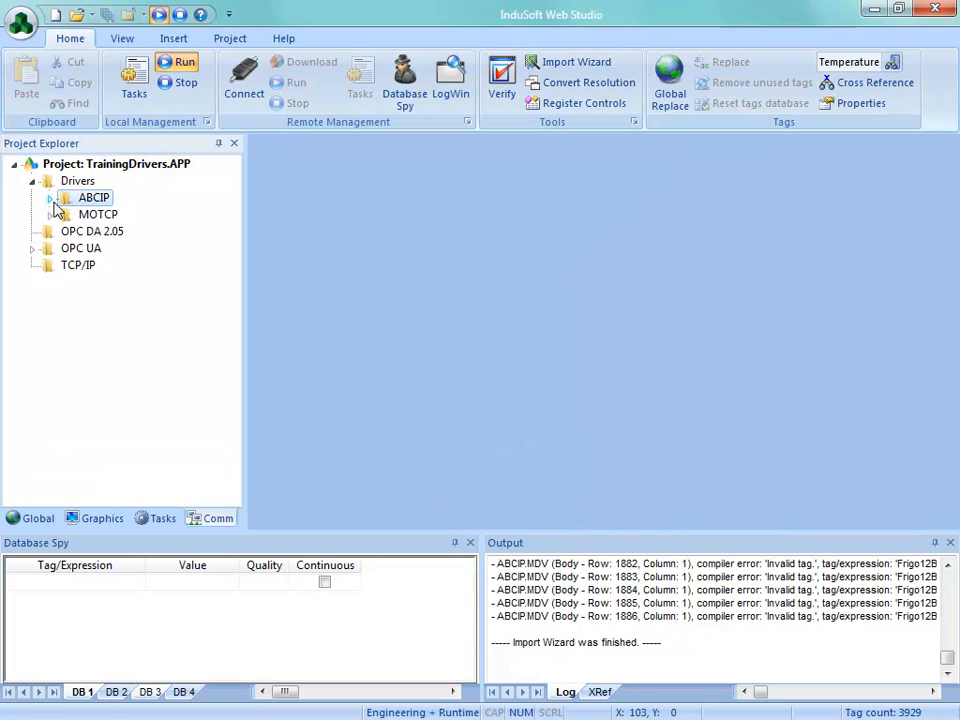
{"action": "left_click", "coordinate": [50, 198]}
{"action": "double_click", "coordinate": [100, 215]}
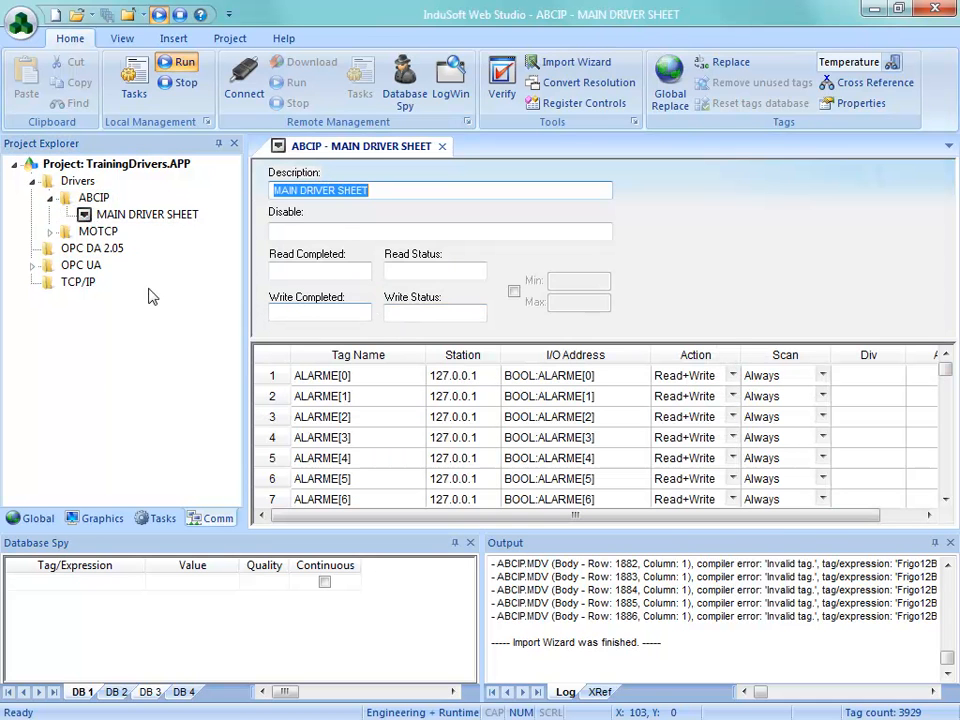
{"action": "mouse_move", "coordinate": [946, 373]}
{"action": "left_mouse_down"}
{"action": "mouse_move", "coordinate": [948, 442]}
{"action": "mouse_move", "coordinate": [945, 368]}
{"action": "left_mouse_up"}
Step: Open the datasheet of the project tags and find the imported counter tag of the COUNTER class
{"action": "left_click", "coordinate": [35, 519]}
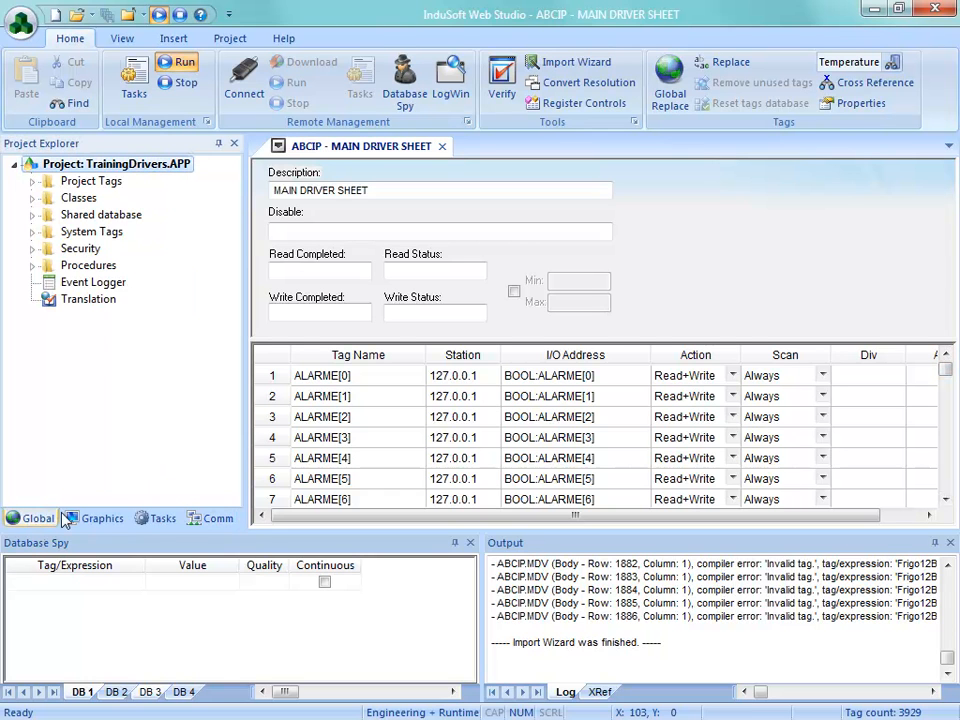
{"action": "left_click", "coordinate": [32, 181]}
{"action": "double_click", "coordinate": [112, 198]}
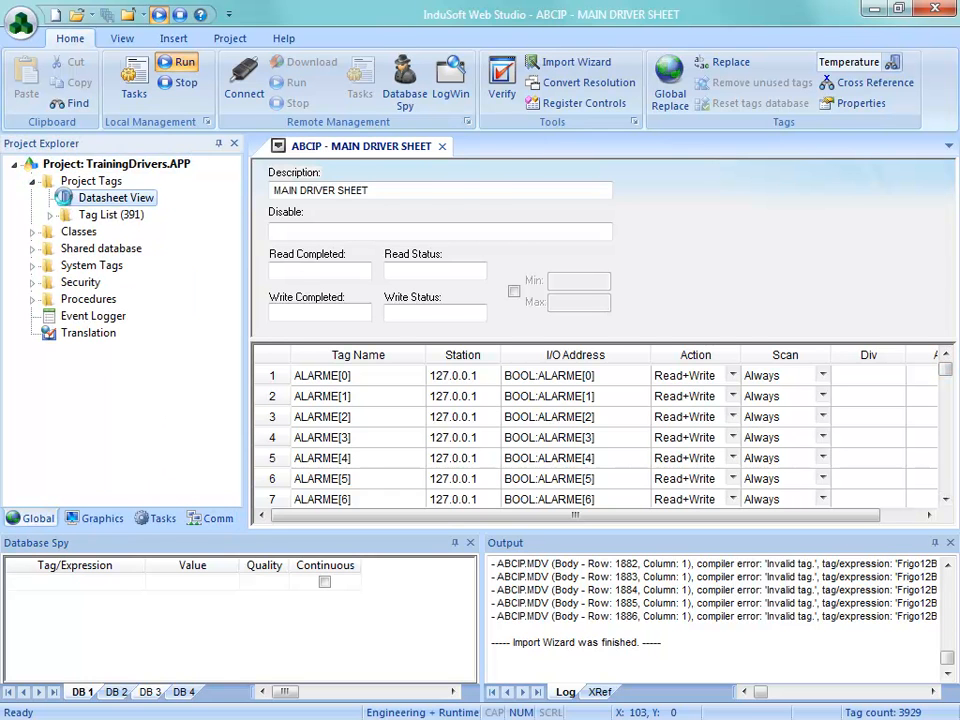
{"action": "mouse_move", "coordinate": [945, 185]}
{"action": "left_mouse_down"}
{"action": "mouse_move", "coordinate": [949, 228]}
{"action": "mouse_move", "coordinate": [948, 208]}
{"action": "left_mouse_up"}
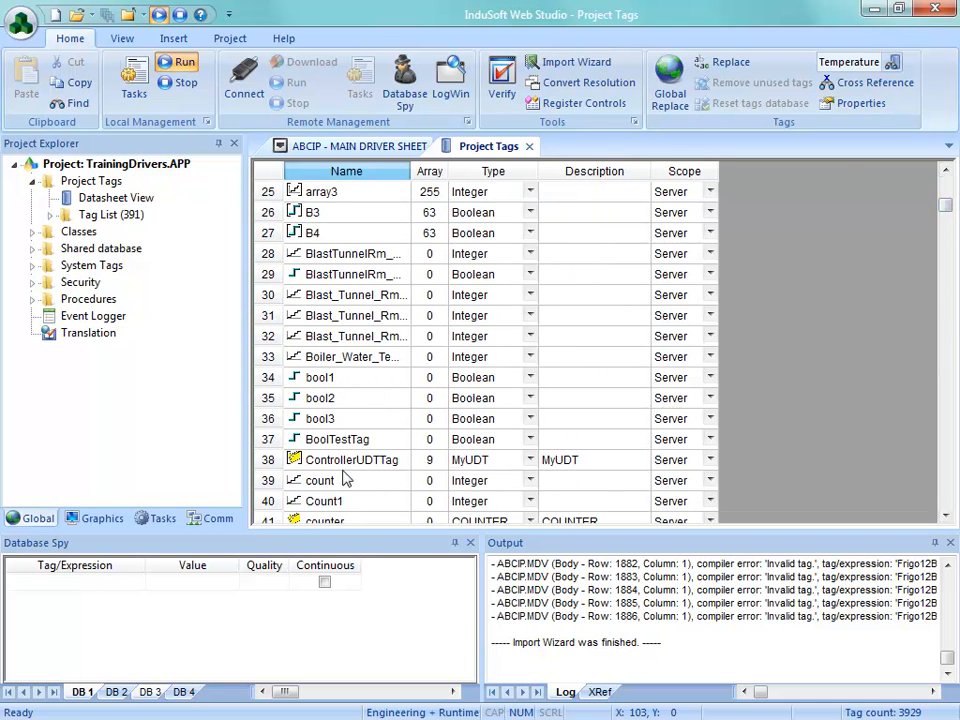
{"action": "left_click", "coordinate": [945, 515]}
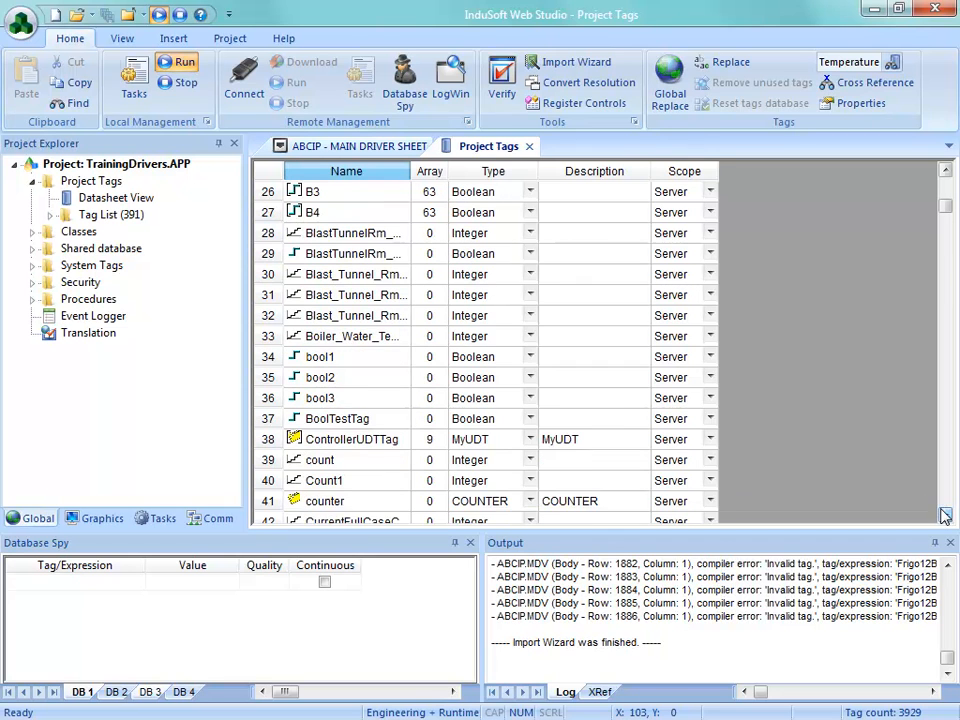
{"action": "left_click", "coordinate": [945, 515]}
{"action": "left_click", "coordinate": [346, 482]}
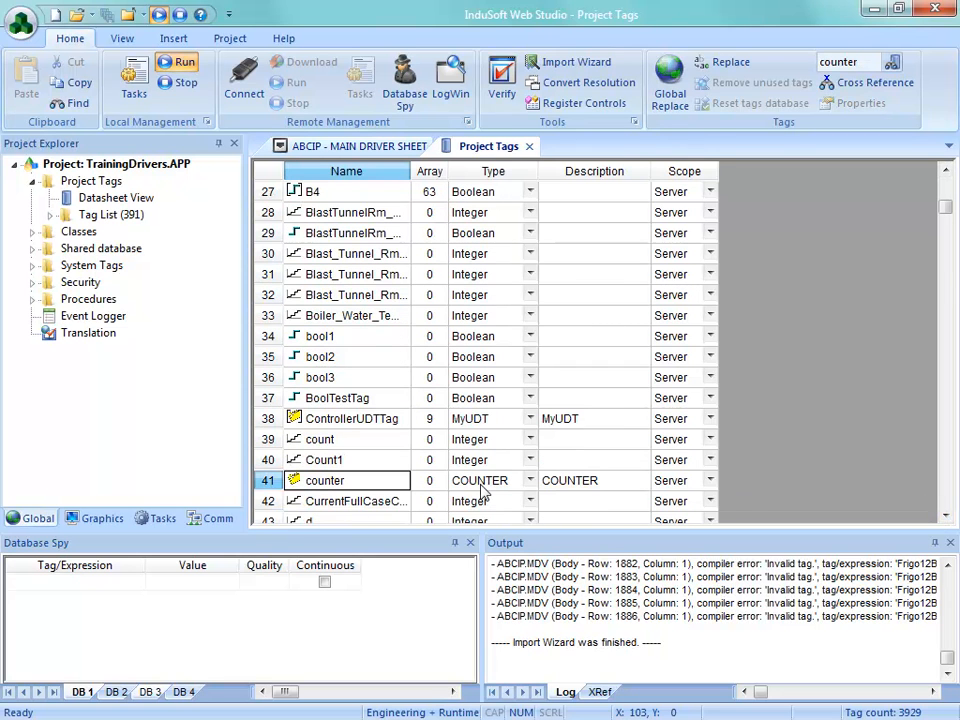
Step: Open the datasheet of the COUNTER class and inspect its members, starting with PRE
{"action": "left_click", "coordinate": [33, 231]}
{"action": "left_click", "coordinate": [103, 250]}
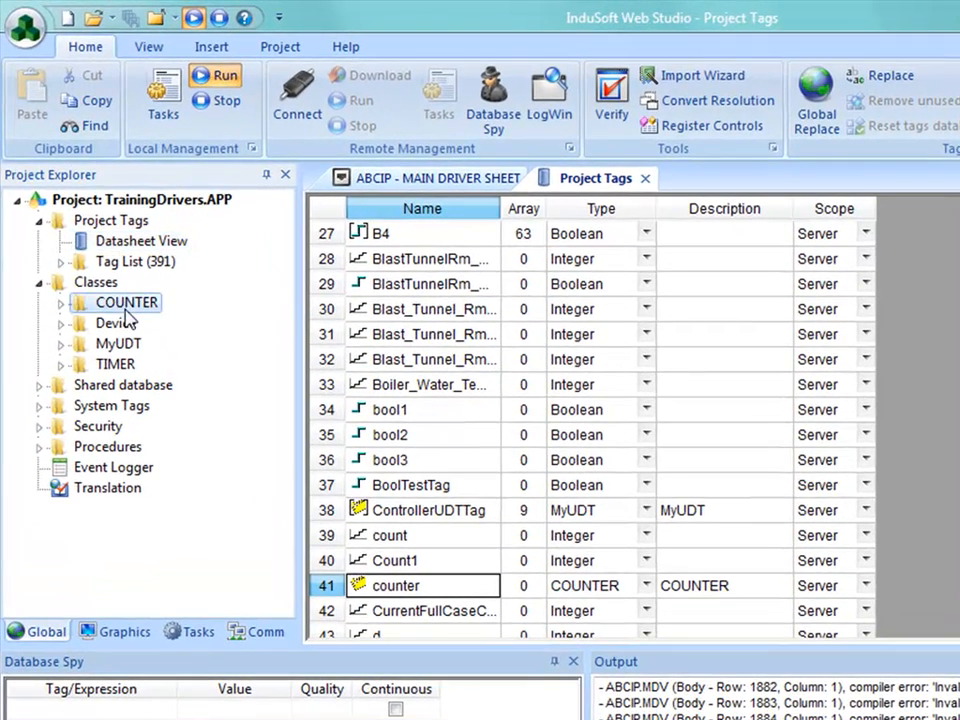
{"action": "left_click", "coordinate": [61, 303]}
{"action": "left_click", "coordinate": [140, 330]}
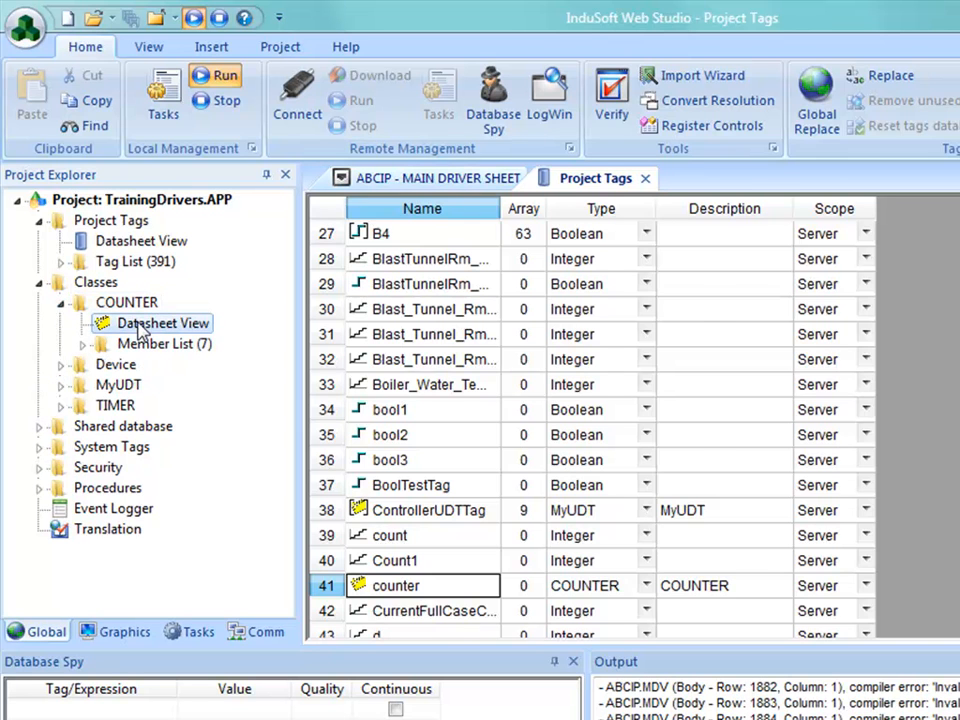
{"action": "double_click", "coordinate": [140, 330]}
{"action": "left_click", "coordinate": [407, 238]}
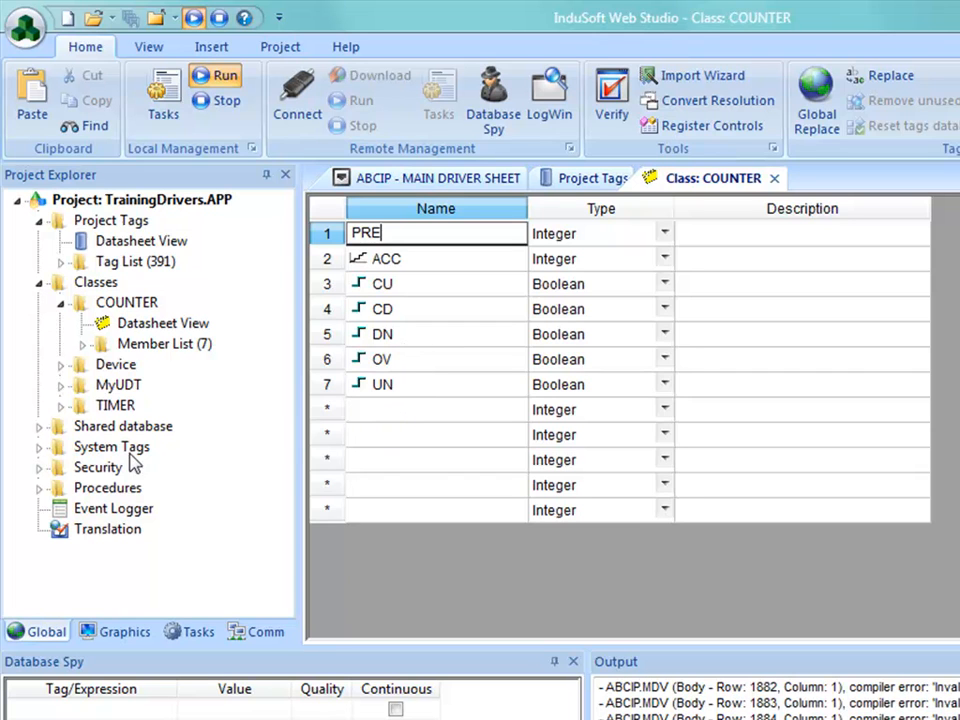
Step: Open the datasheet of the TIMER class and inspect its members
{"action": "left_click", "coordinate": [62, 406]}
{"action": "left_click", "coordinate": [143, 428]}
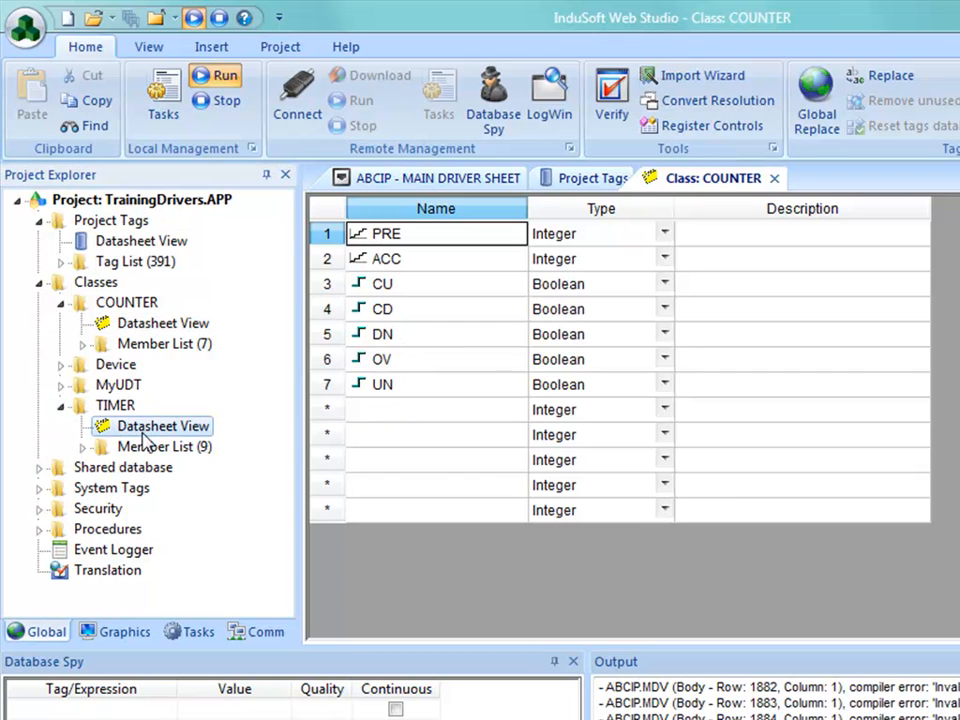
{"action": "double_click", "coordinate": [147, 428]}
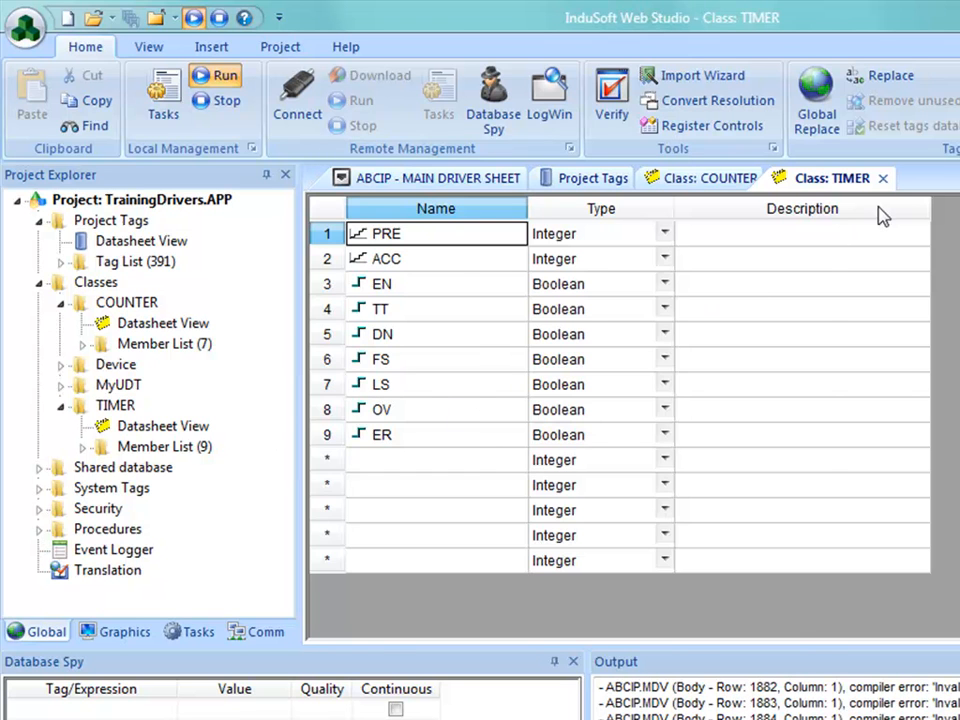
Step: Close the TIMER and COUNTER class datasheets, the project tags datasheet and the ABCIP main driver sheet
{"action": "left_click", "coordinate": [882, 178]}
{"action": "left_click", "coordinate": [776, 179]}
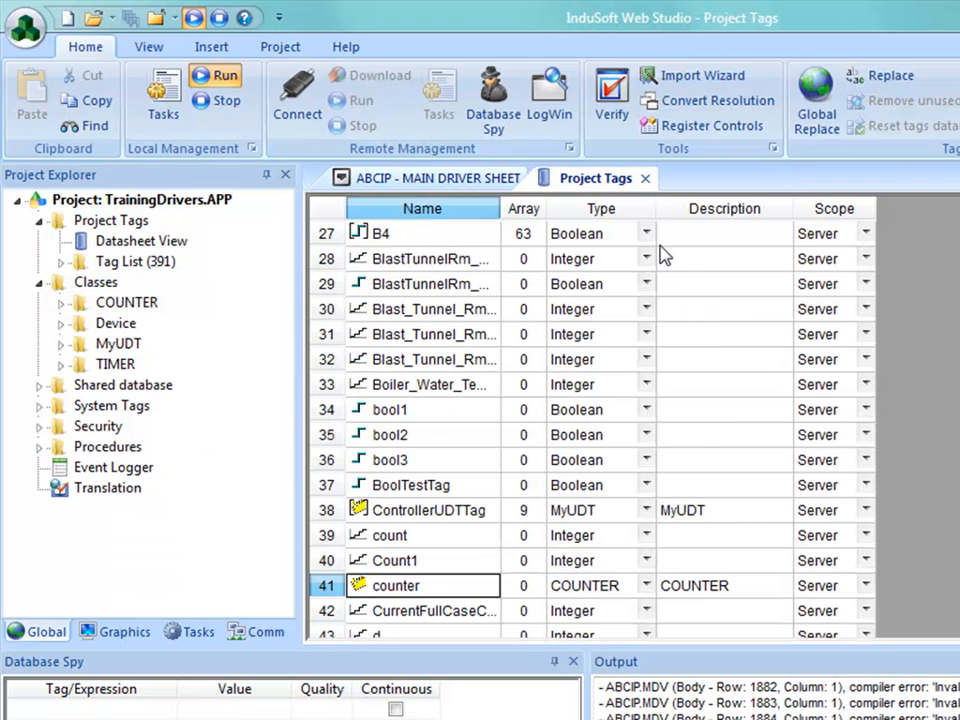
{"action": "left_click", "coordinate": [646, 180]}
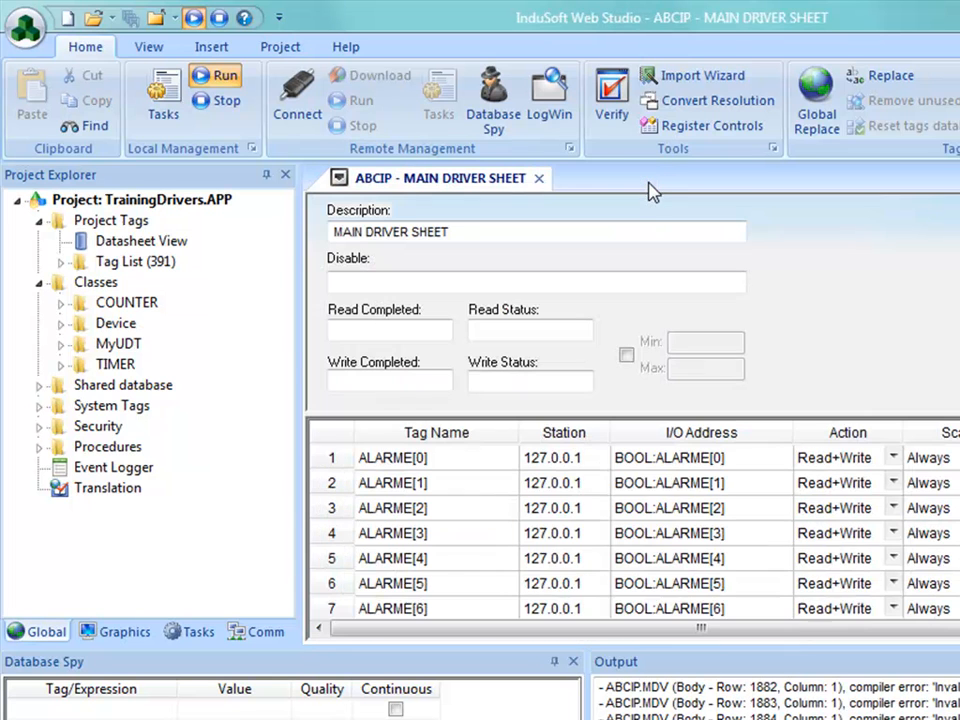
{"action": "left_click", "coordinate": [539, 180]}
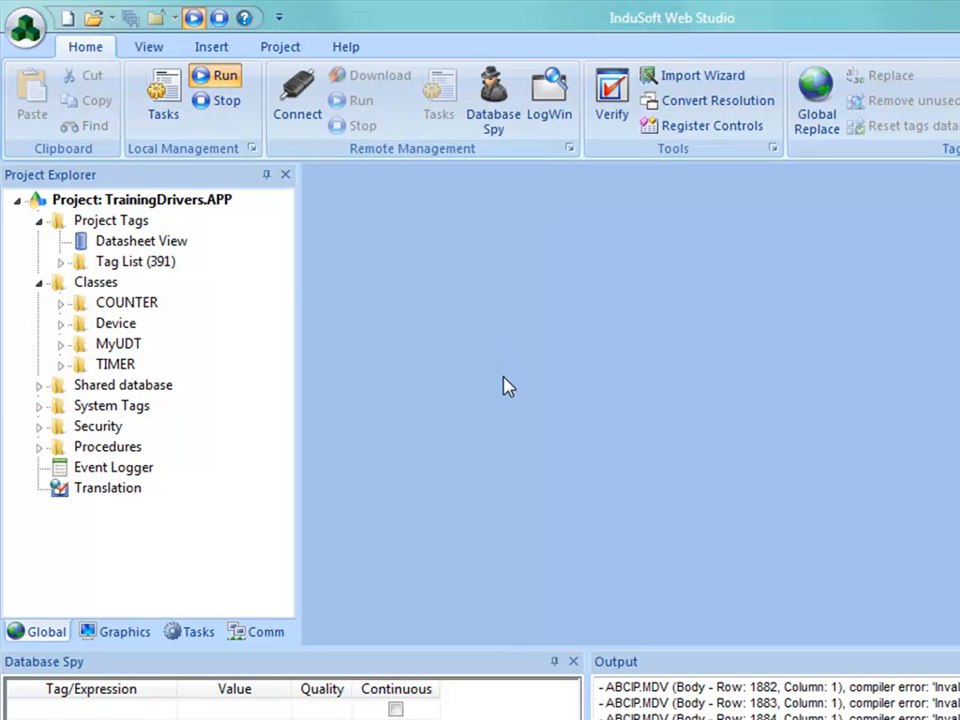
Step: Expand the MOTCP driver's sheets, then view the ABCIP main driver sheet and close it
{"action": "left_click", "coordinate": [245, 632]}
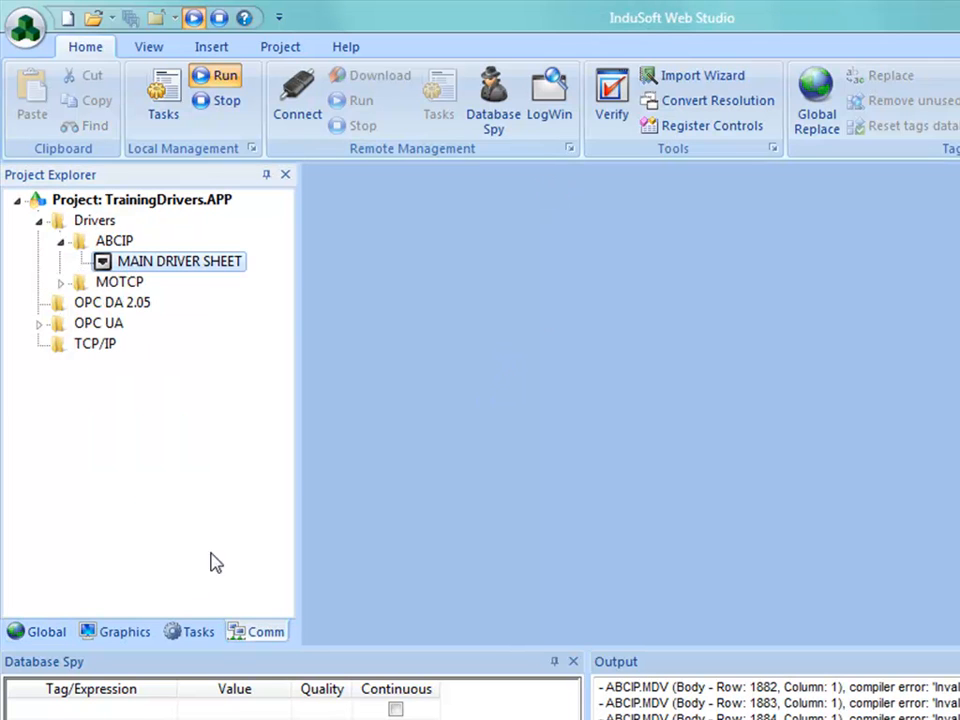
{"action": "left_click", "coordinate": [61, 282]}
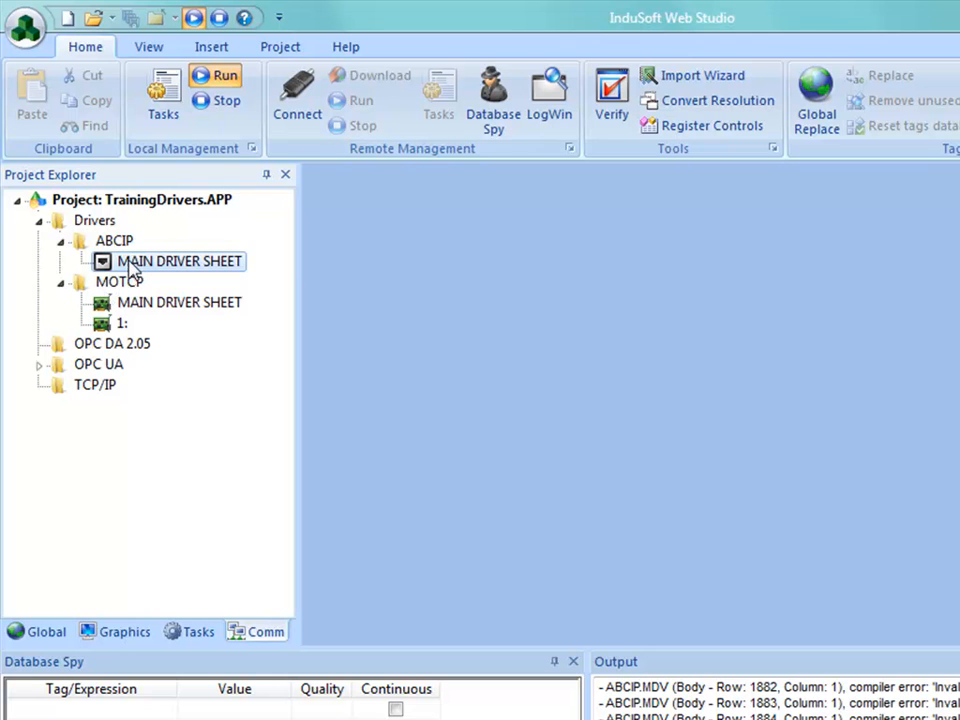
{"action": "double_click", "coordinate": [128, 262]}
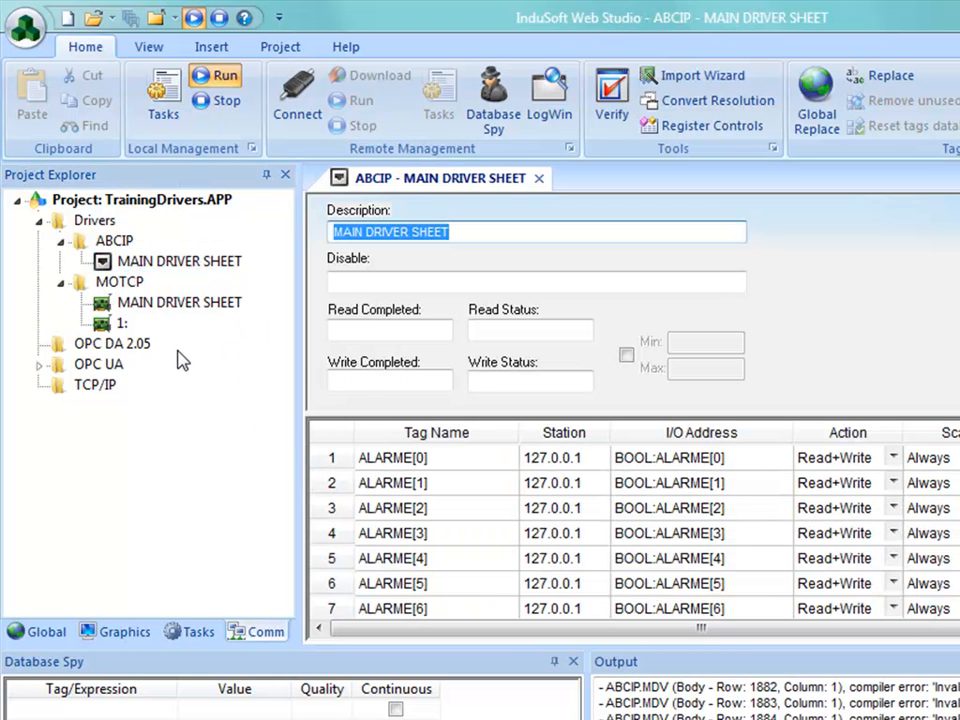
{"action": "left_click", "coordinate": [539, 180]}
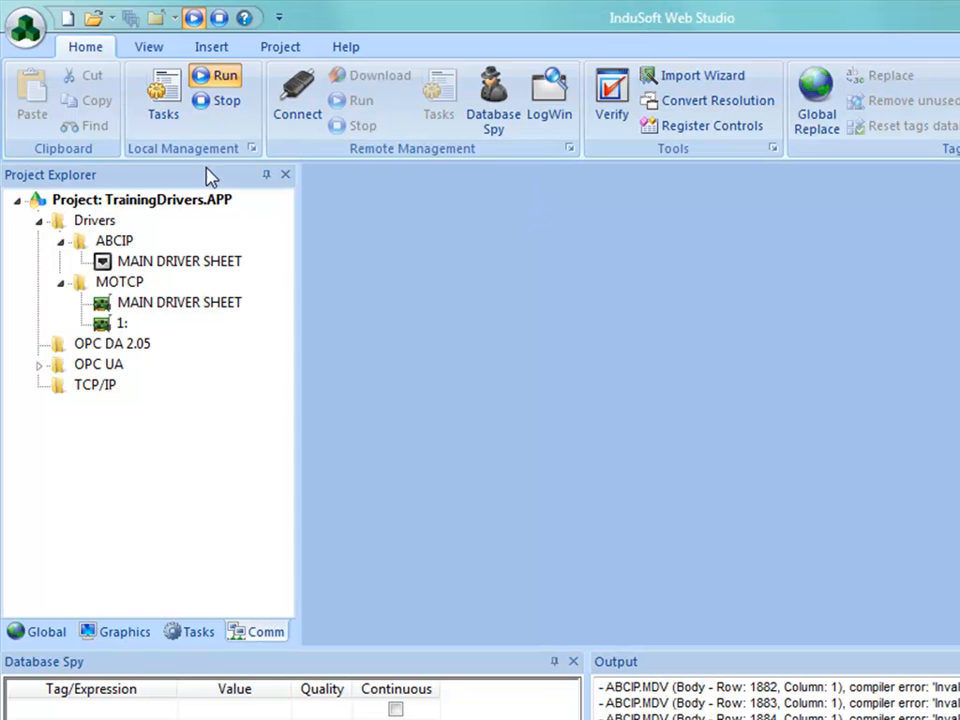
Step: Try to add a tag integration source in the project's communication settings
{"action": "left_click", "coordinate": [275, 50]}
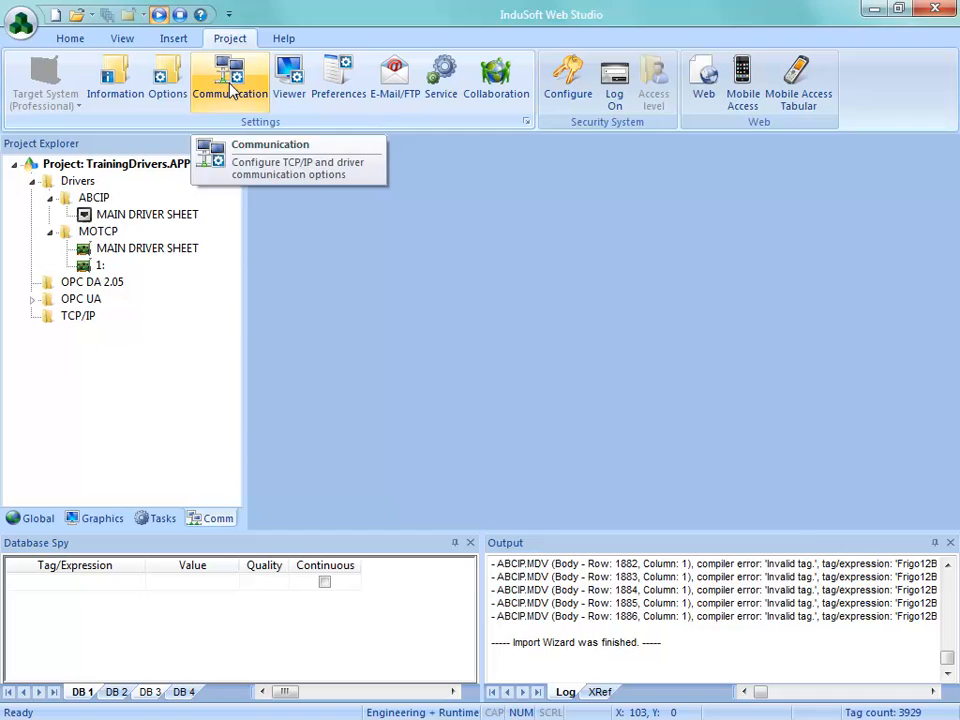
{"action": "left_click", "coordinate": [281, 104]}
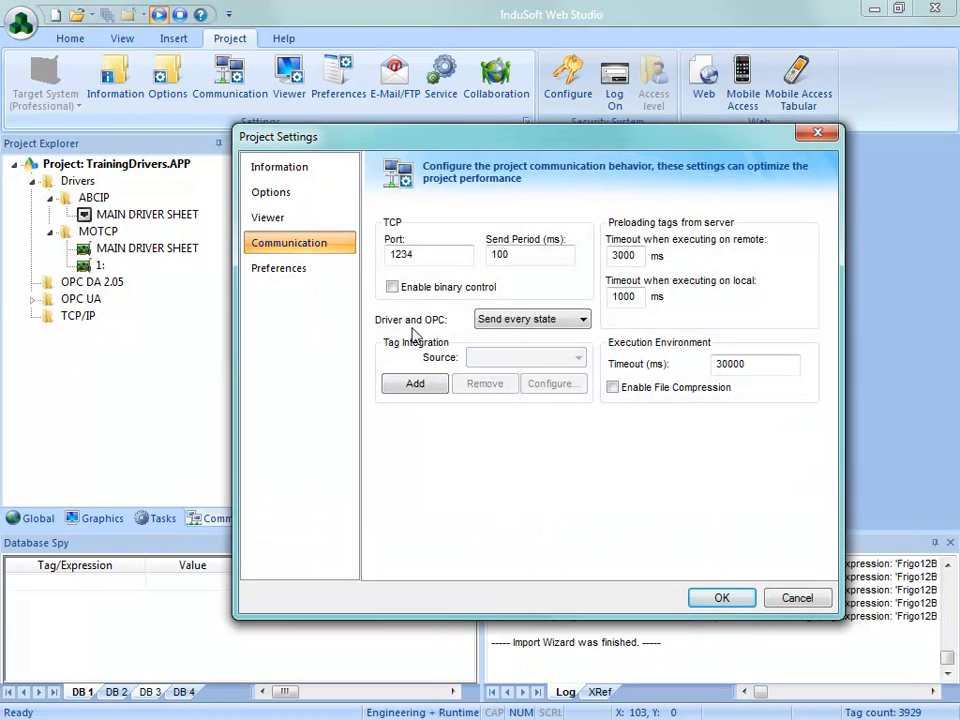
{"action": "left_click", "coordinate": [415, 390]}
{"action": "left_click", "coordinate": [596, 432]}
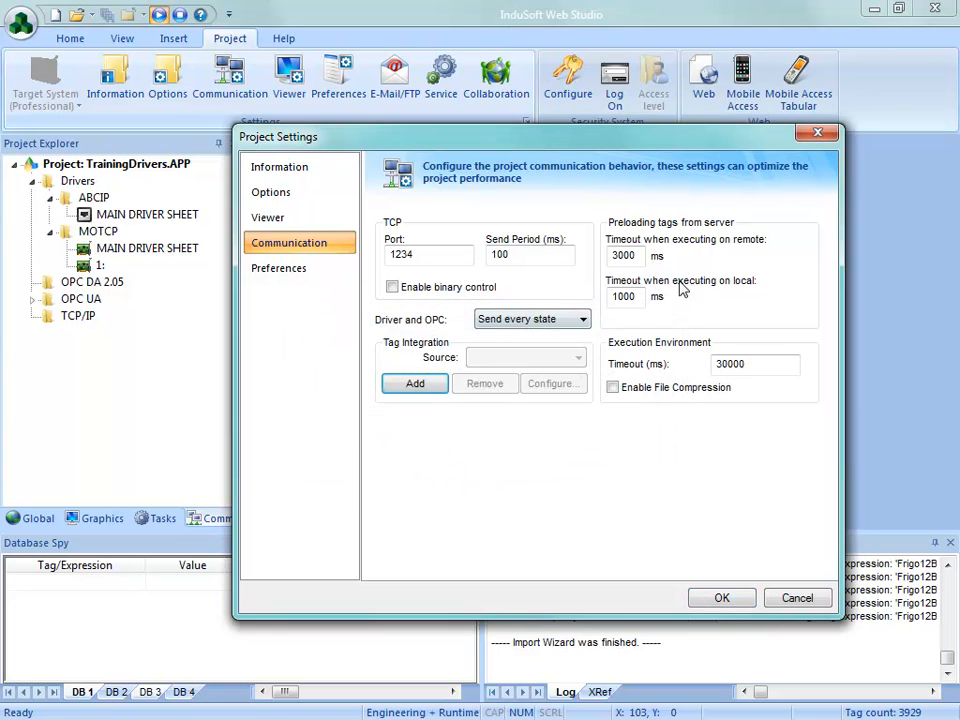
{"action": "left_click", "coordinate": [792, 598]}
Step: Stop the running project and add a tag integration source of type Integrated, provider RSLogix 5000 Family, named MainController
{"action": "left_click", "coordinate": [179, 14]}
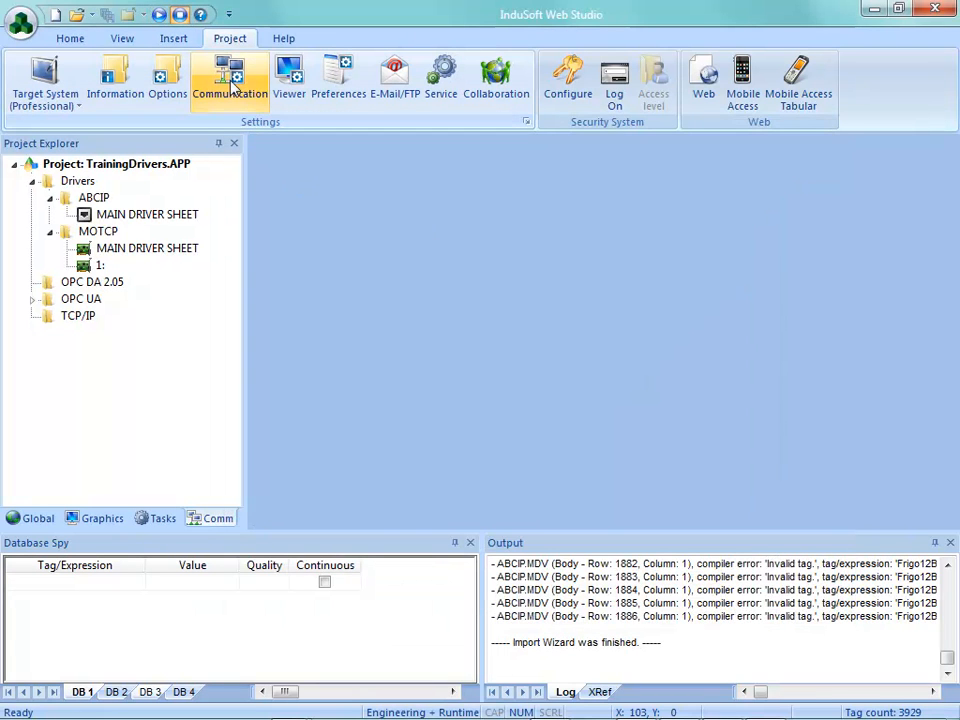
{"action": "left_click", "coordinate": [232, 88]}
{"action": "left_click", "coordinate": [426, 389]}
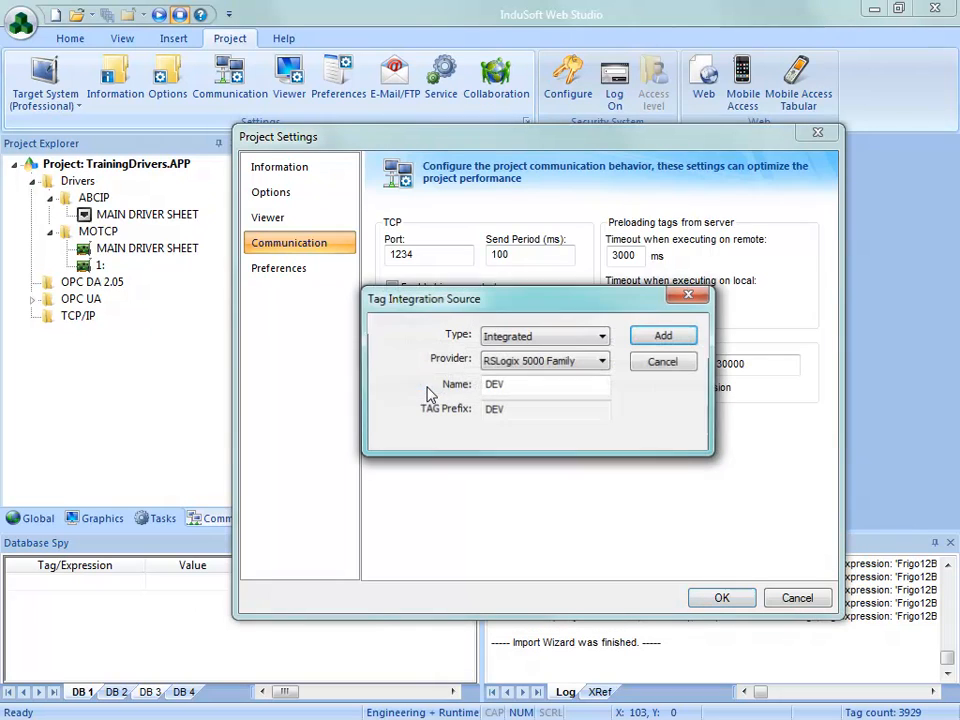
{"action": "left_click", "coordinate": [544, 362]}
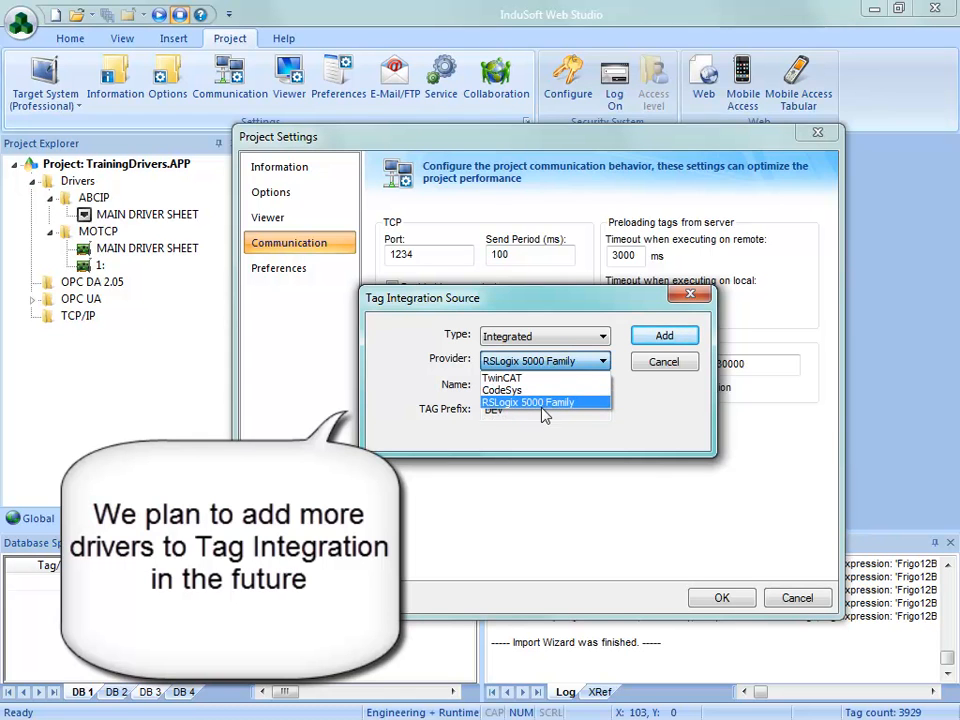
{"action": "left_click", "coordinate": [572, 403]}
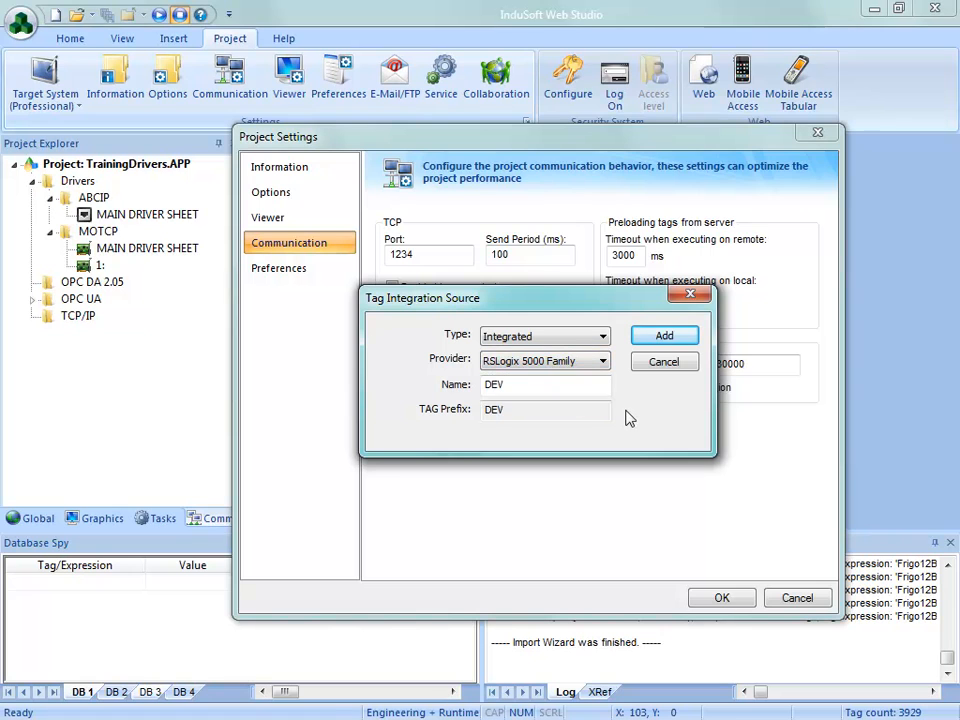
{"action": "left_click", "coordinate": [537, 343]}
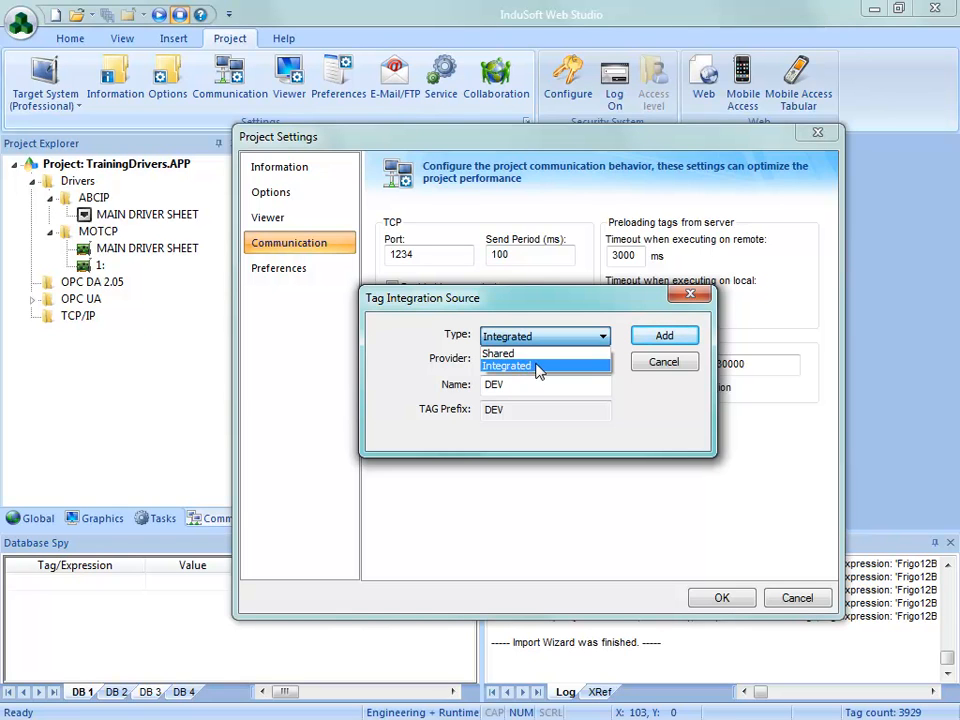
{"action": "left_click", "coordinate": [538, 371]}
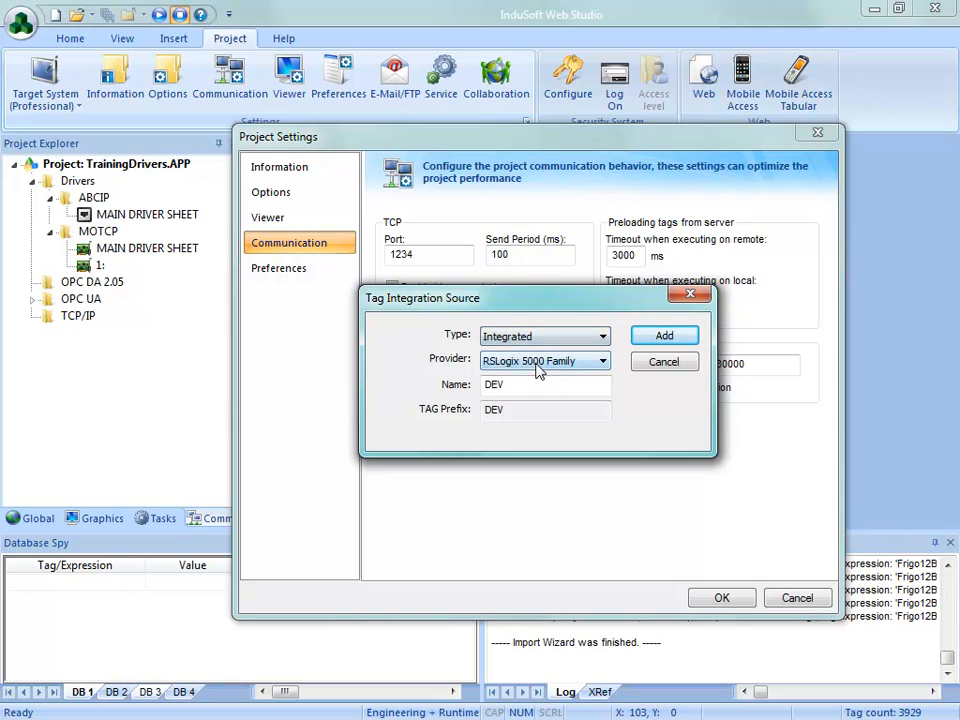
{"action": "left_click_drag", "start_coordinate": [518, 385], "coordinate": [432, 381]}
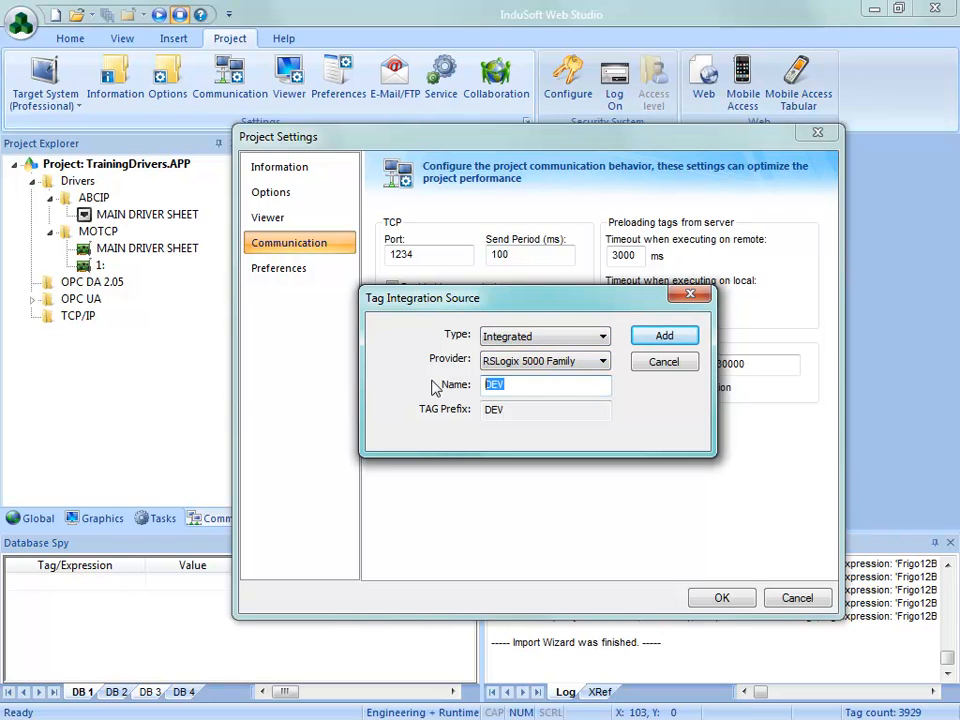
{"action": "type", "text": "MainController"}
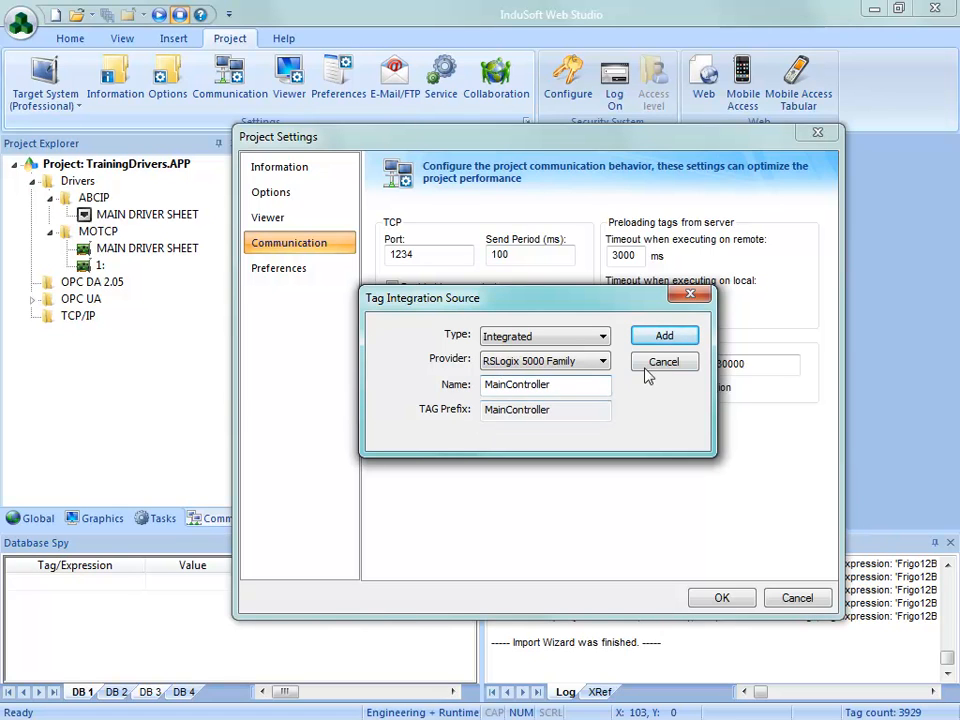
{"action": "left_click", "coordinate": [664, 336]}
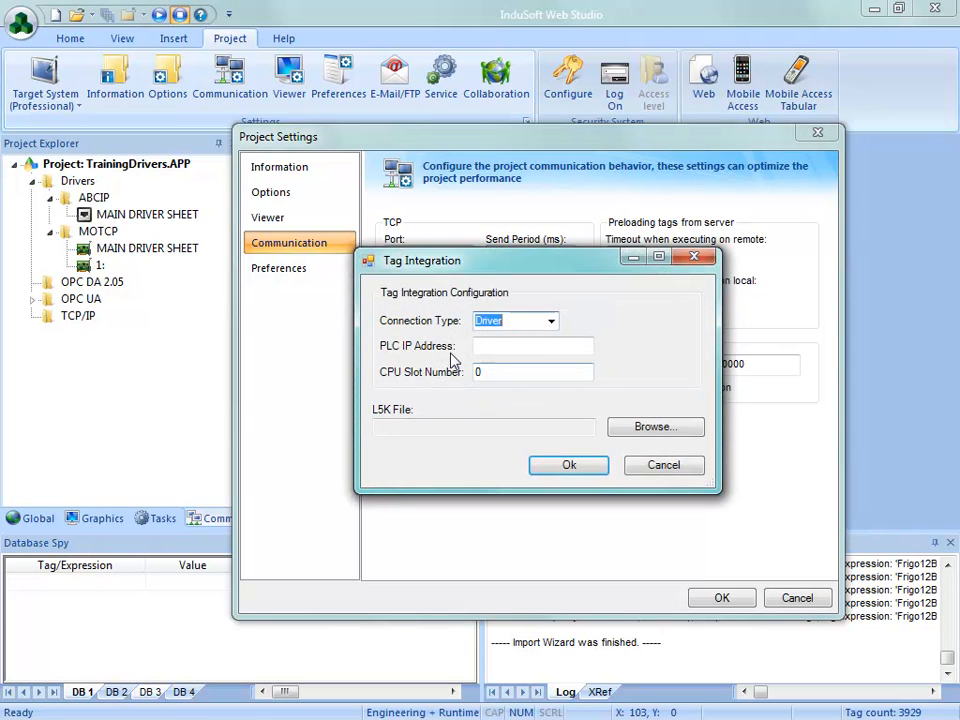
Step: Set the tag integration's connection type to Driver and the PLC IP address to 127.0.0.1
{"action": "left_click", "coordinate": [551, 322]}
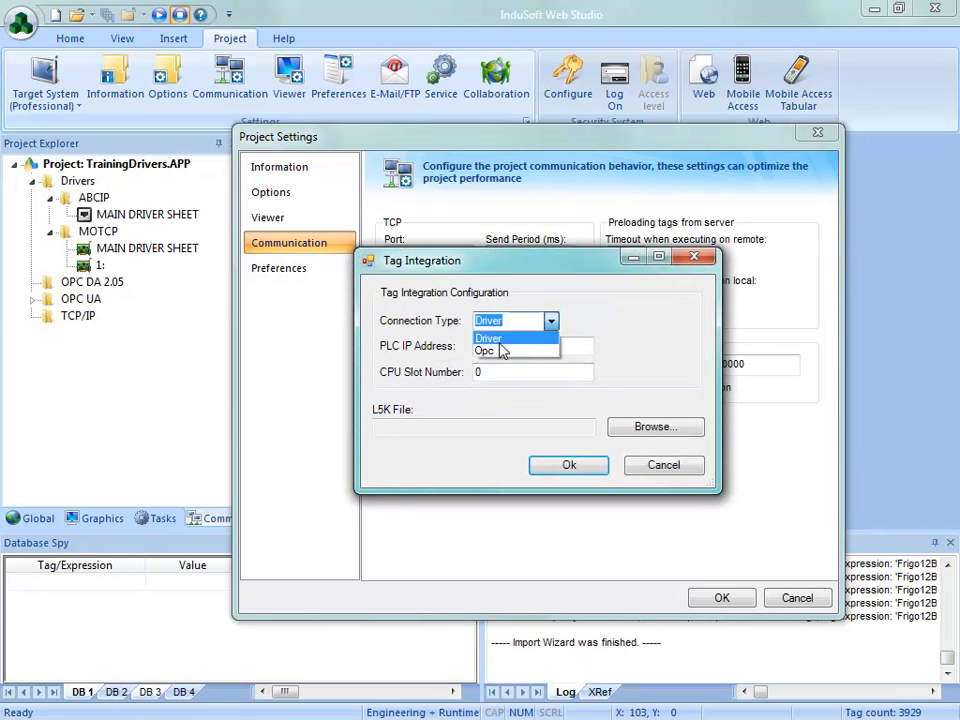
{"action": "left_click", "coordinate": [490, 333]}
{"action": "left_click", "coordinate": [491, 347]}
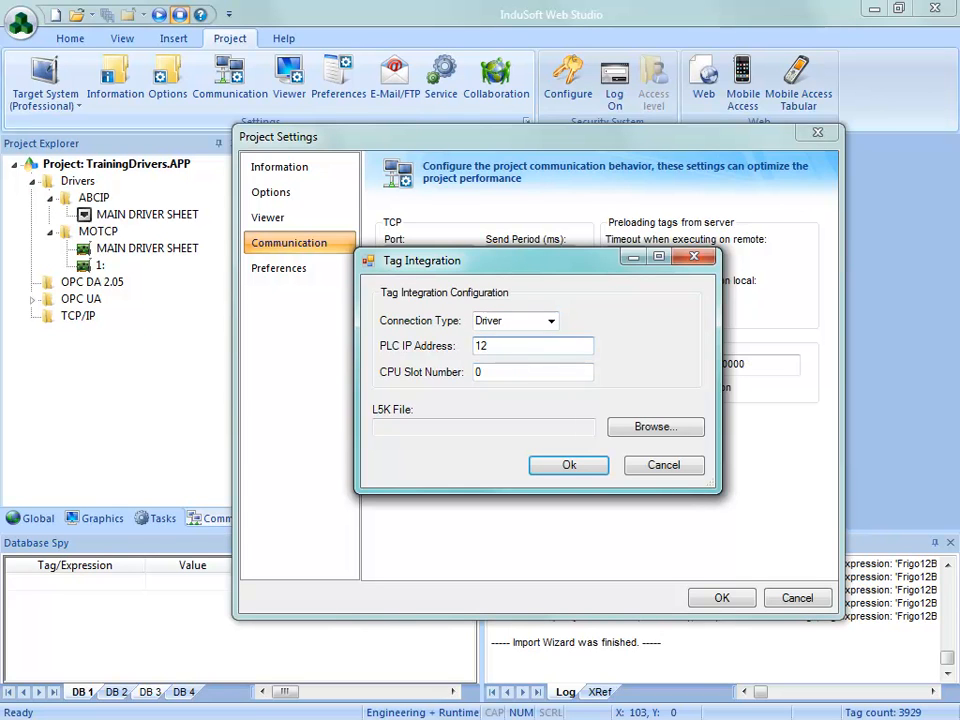
{"action": "type", "text": "127.00"}
{"action": "key", "text": "BackSpace"}
{"action": "type", "text": ".0.1"}
Step: Choose InduSoft.L5K from the AB import folder as the L5K file and apply the tag integration and project settings
{"action": "left_click", "coordinate": [655, 427]}
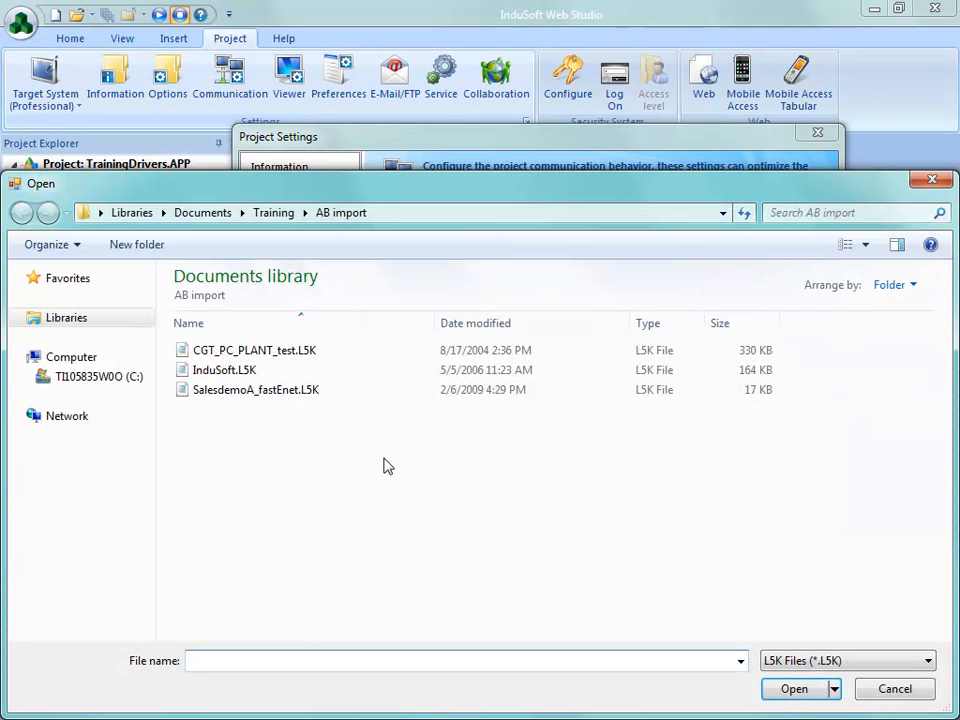
{"action": "left_click", "coordinate": [224, 370]}
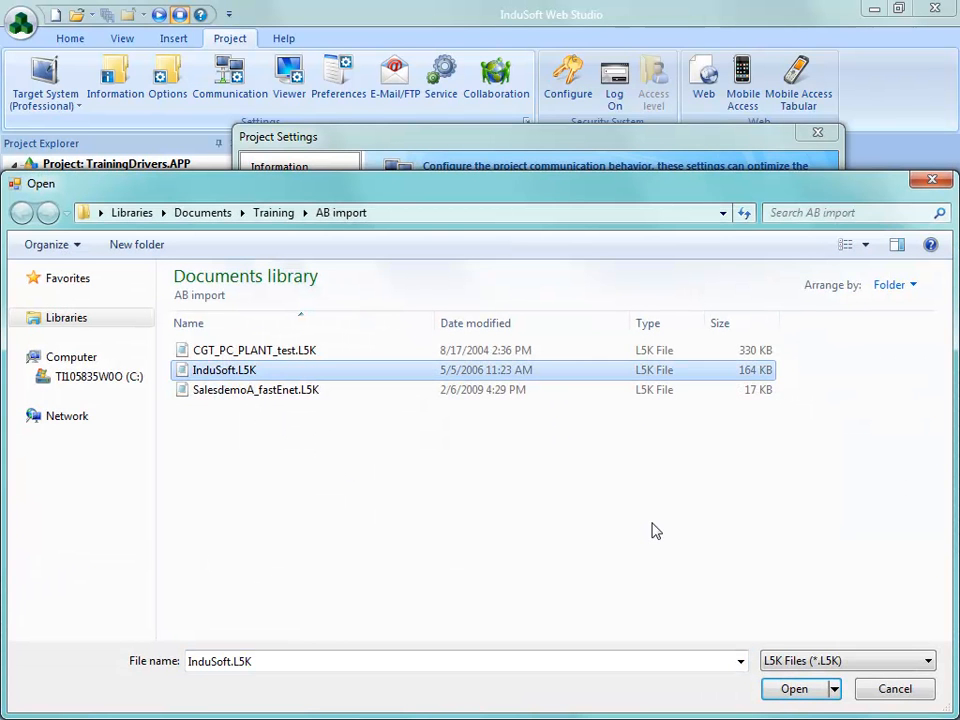
{"action": "left_click", "coordinate": [794, 688]}
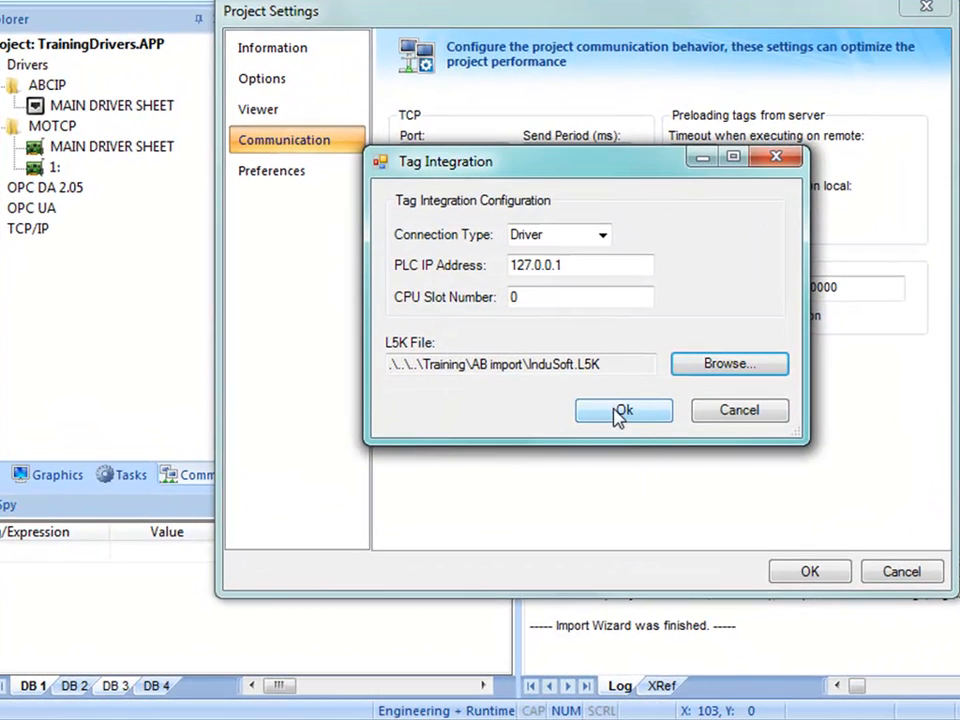
{"action": "left_click", "coordinate": [591, 442]}
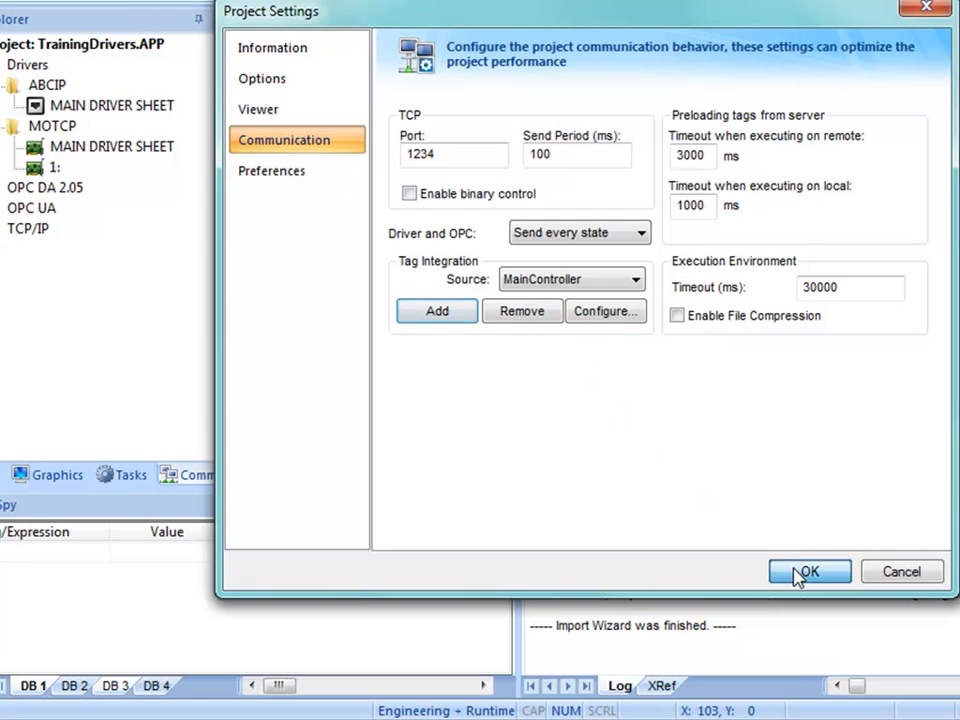
{"action": "left_click", "coordinate": [800, 576]}
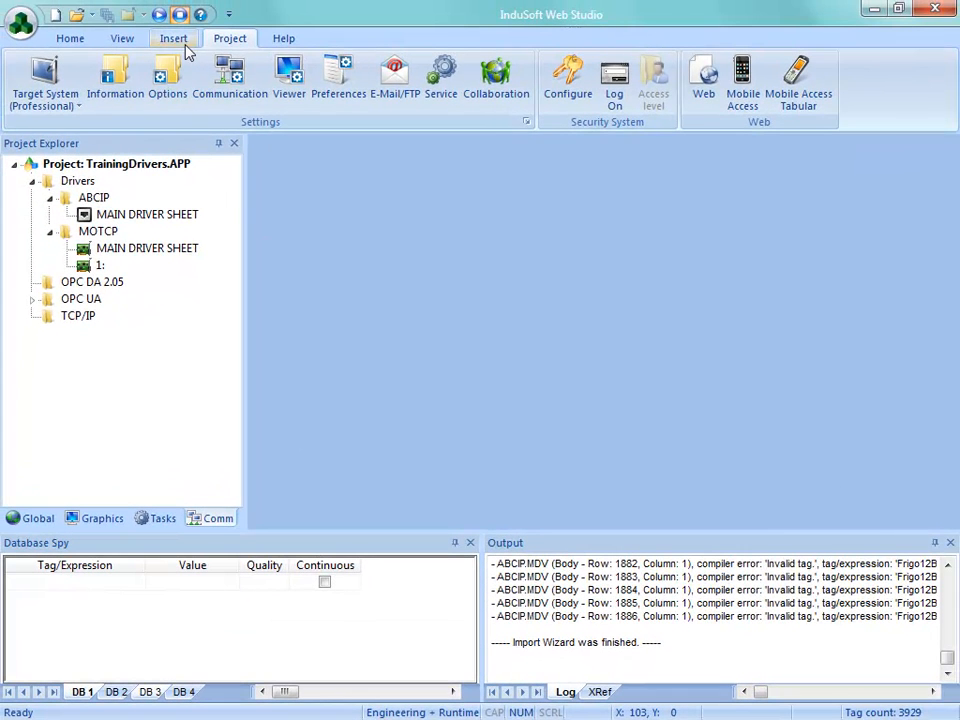
Step: Open the Main.scr screen and draw a tall rectangle about 71 by 221 below and beside the status texts
{"action": "left_click", "coordinate": [80, 520]}
{"action": "double_click", "coordinate": [99, 215]}
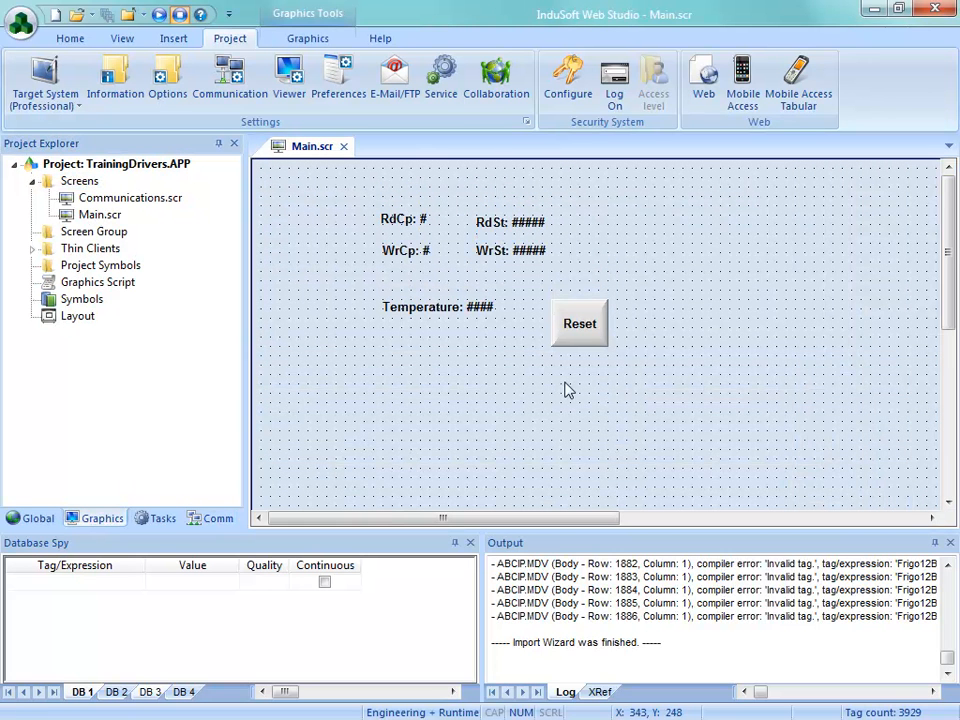
{"action": "left_click", "coordinate": [293, 40]}
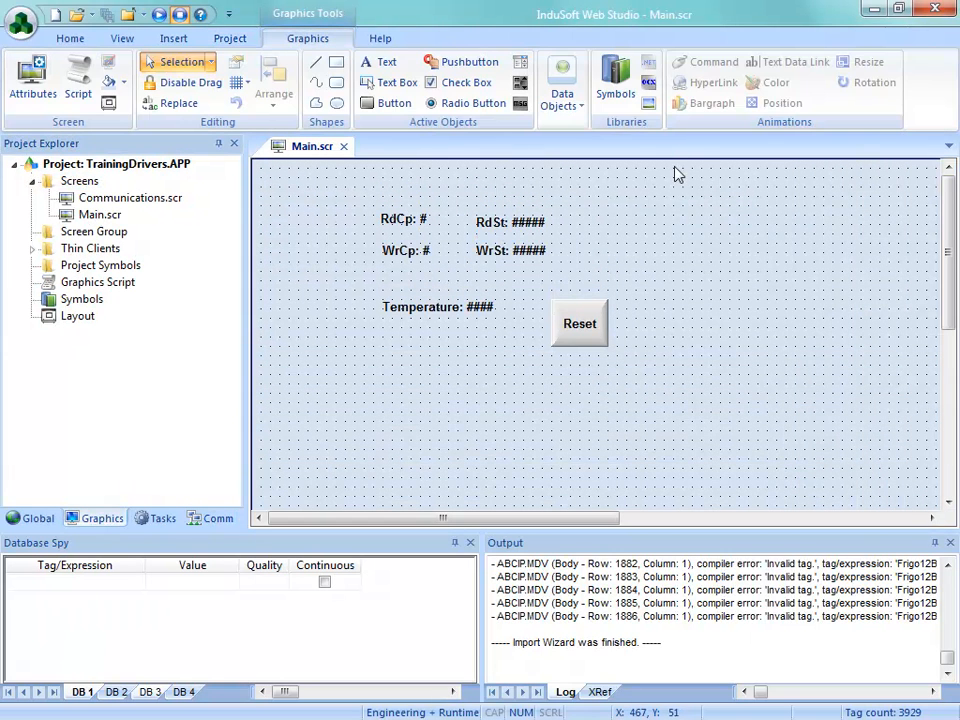
{"action": "left_click", "coordinate": [336, 62]}
{"action": "left_click_drag", "start_coordinate": [279, 280], "coordinate": [348, 489]}
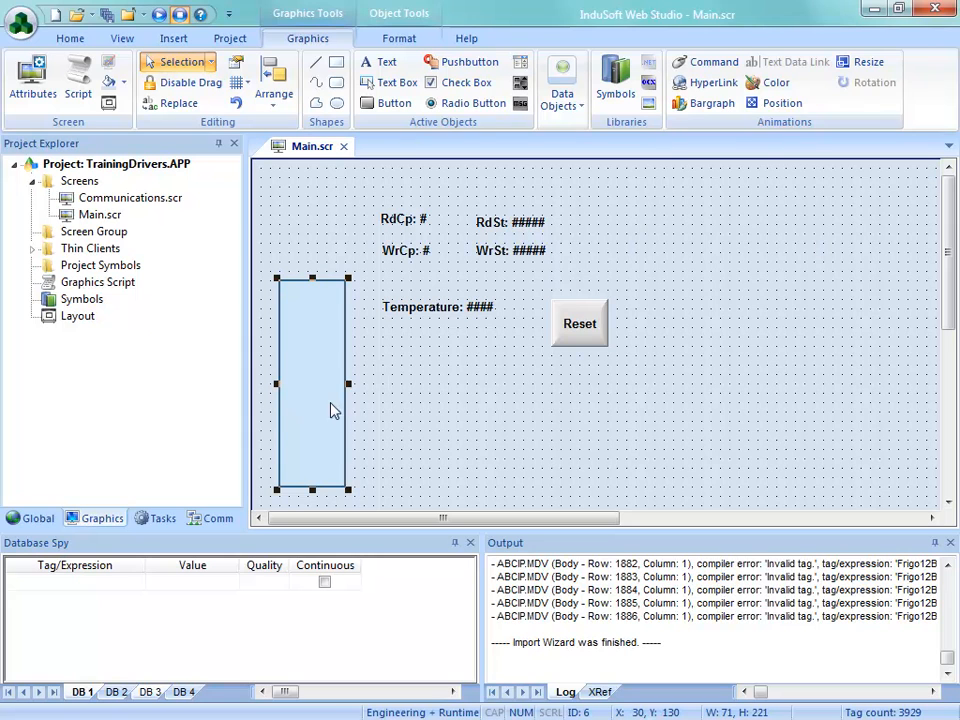
Step: Add a bargraph animation to the rectangle and open its properties at the tag expression
{"action": "left_click", "coordinate": [707, 110]}
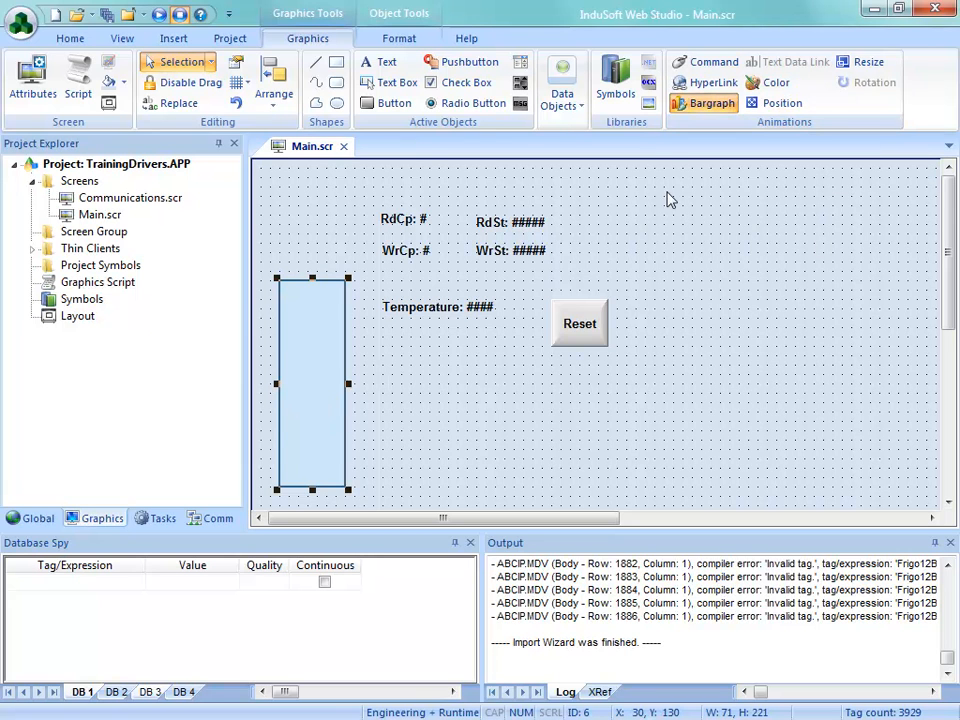
{"action": "double_click", "coordinate": [313, 381]}
{"action": "left_click", "coordinate": [376, 326]}
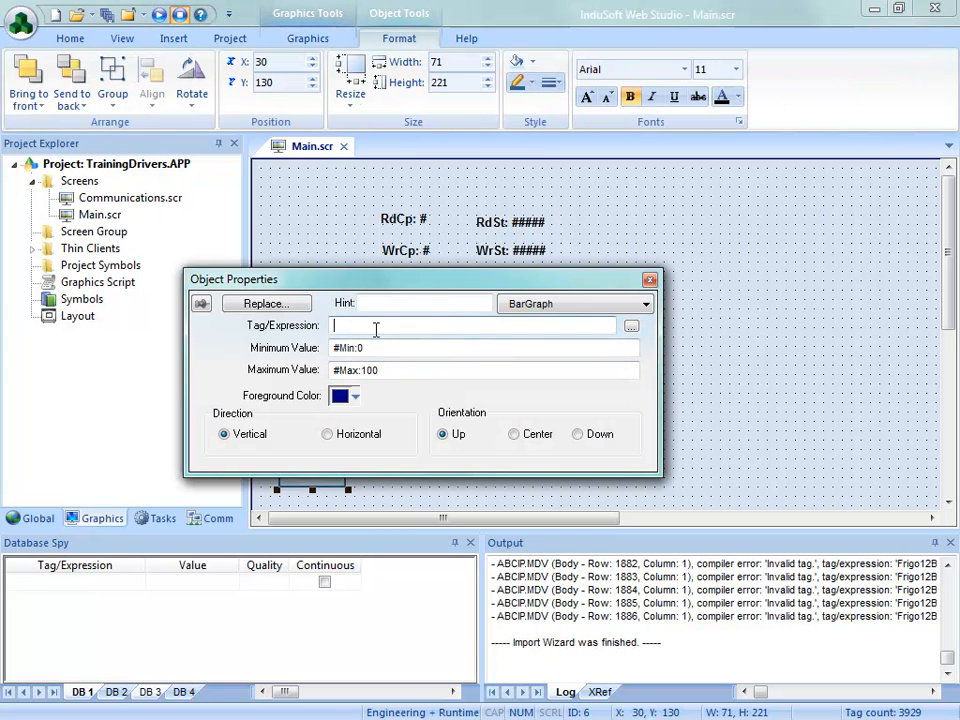
Step: Browse tags for the bargraph's tag expression, examining the System tags, the Devices group and the MainController controller tags
{"action": "left_click", "coordinate": [631, 327]}
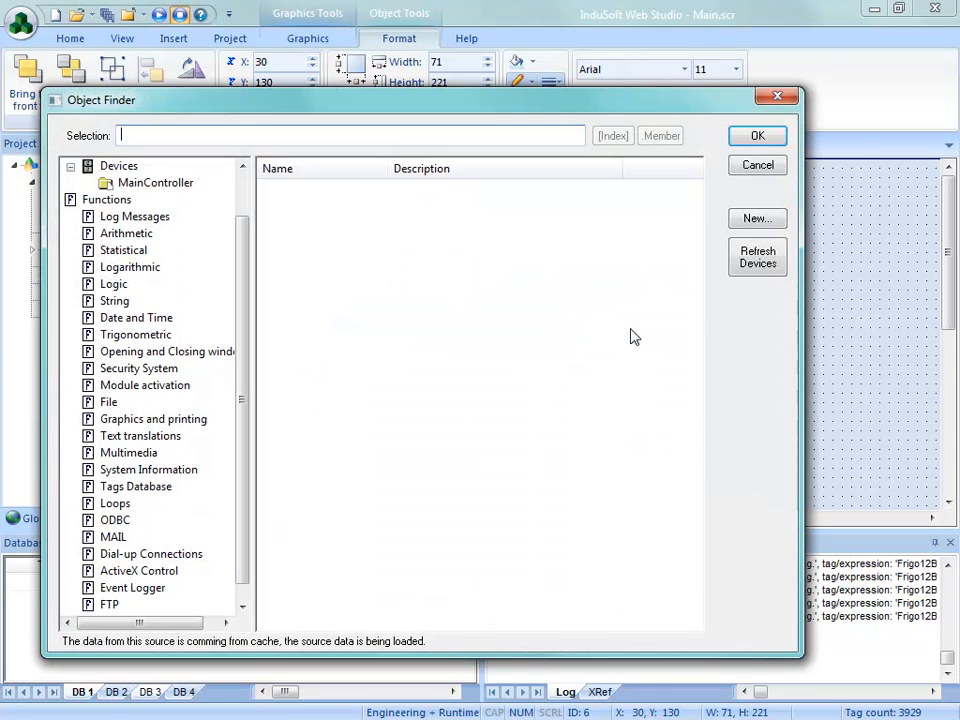
{"action": "left_click", "coordinate": [757, 168]}
{"action": "right_click", "coordinate": [385, 330]}
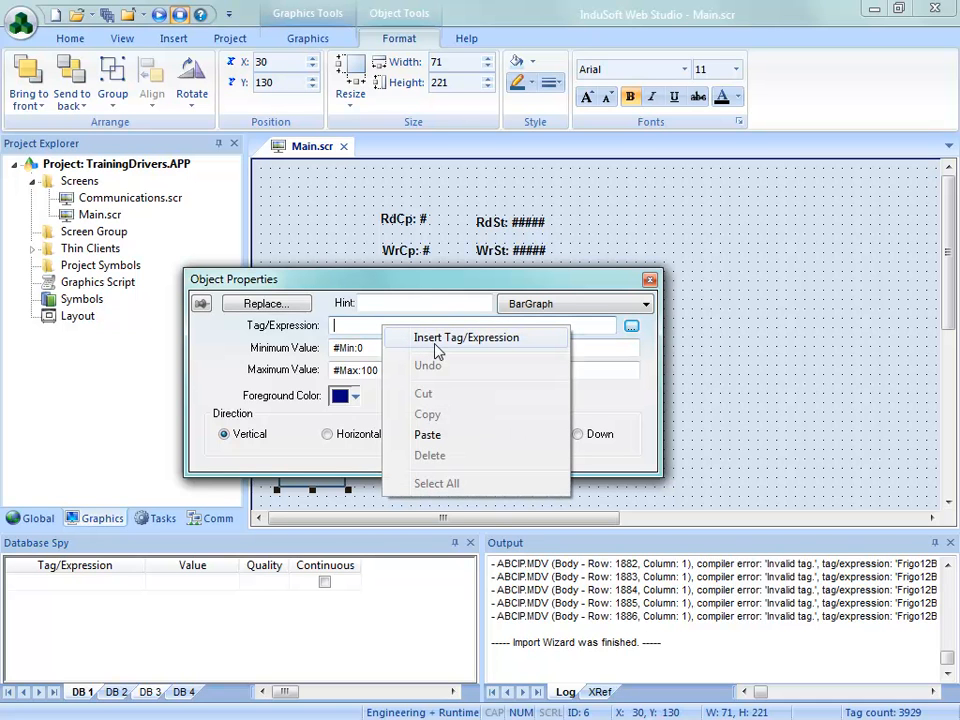
{"action": "left_click", "coordinate": [436, 348]}
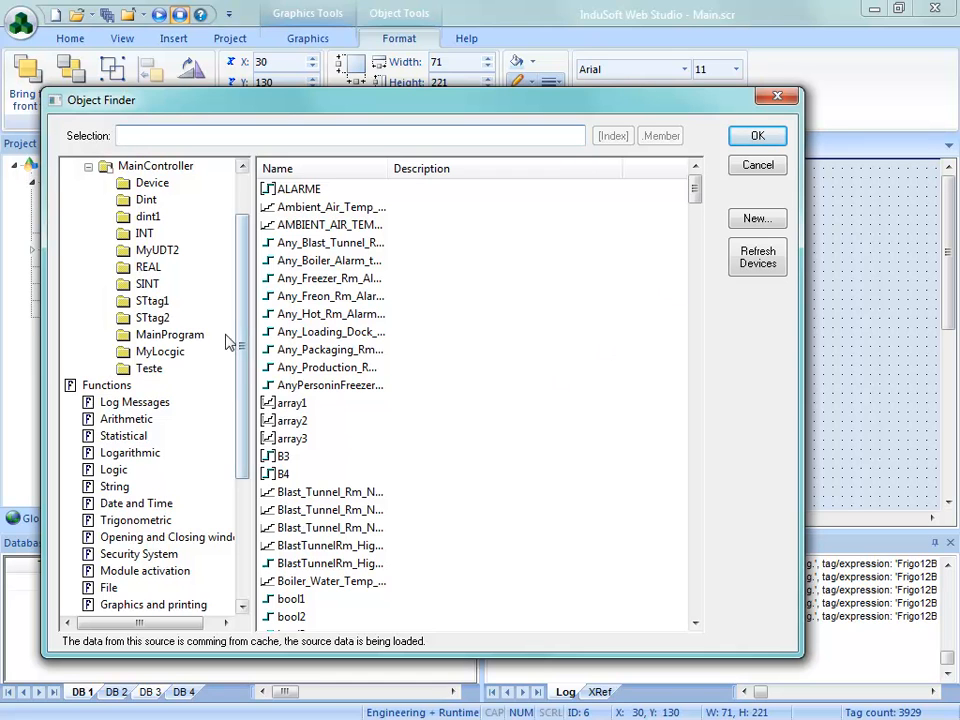
{"action": "scroll", "coordinate": [160, 300], "scroll_direction": "up", "scroll_amount": 2}
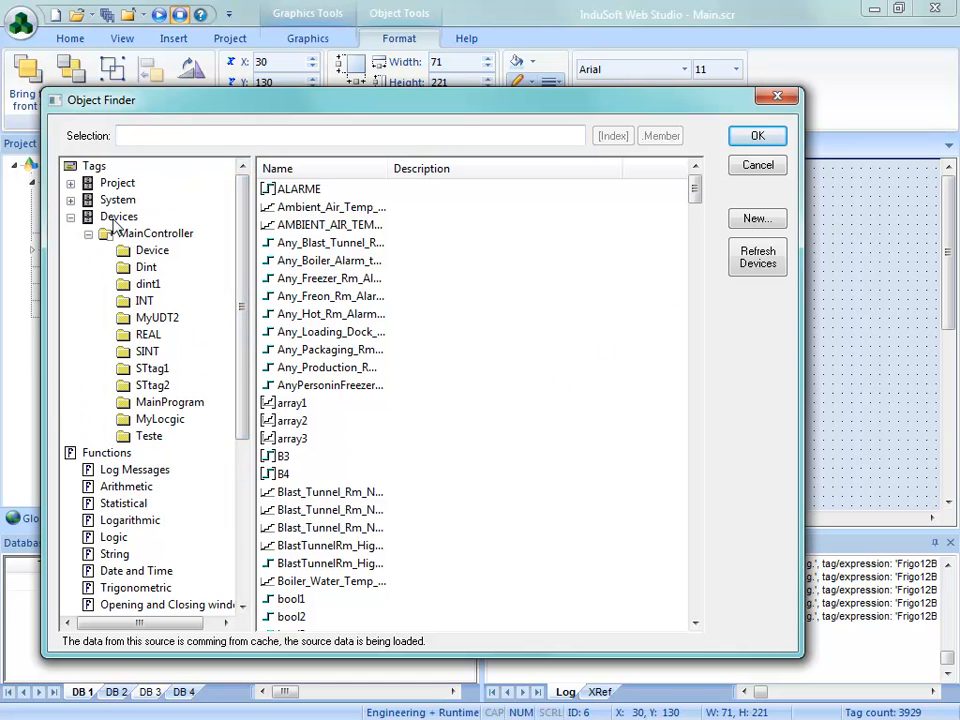
{"action": "left_click", "coordinate": [105, 198]}
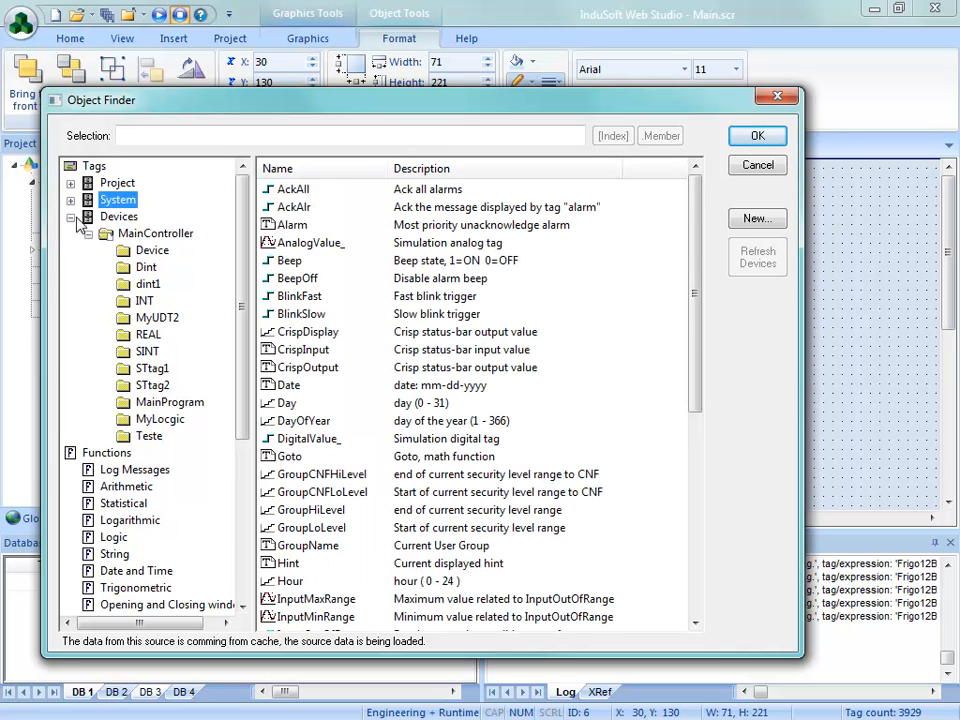
{"action": "left_click", "coordinate": [108, 217]}
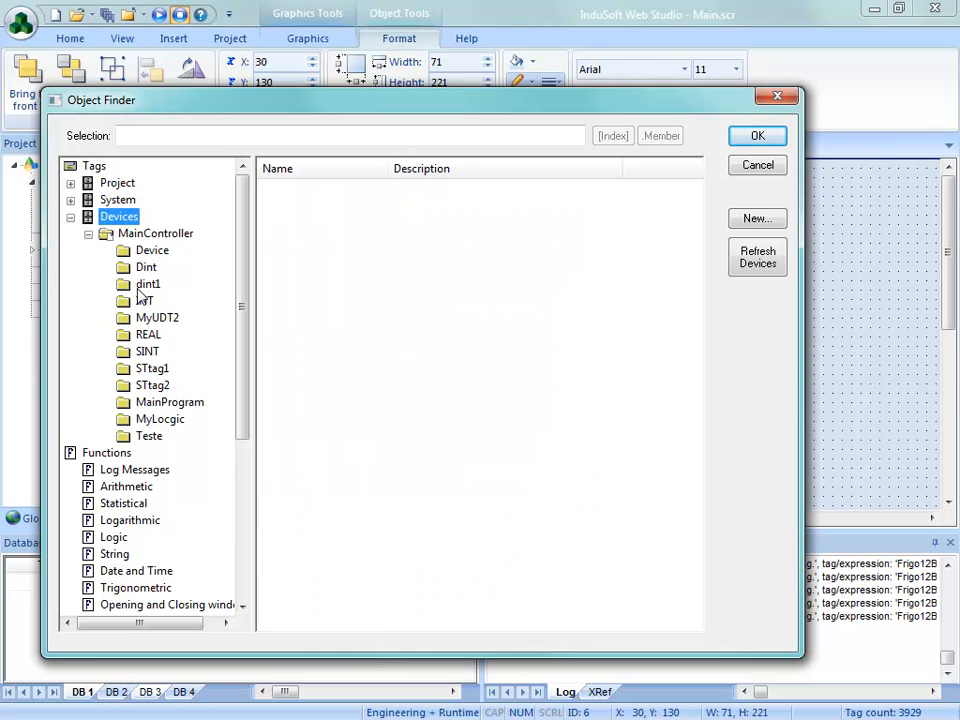
{"action": "left_click", "coordinate": [155, 233]}
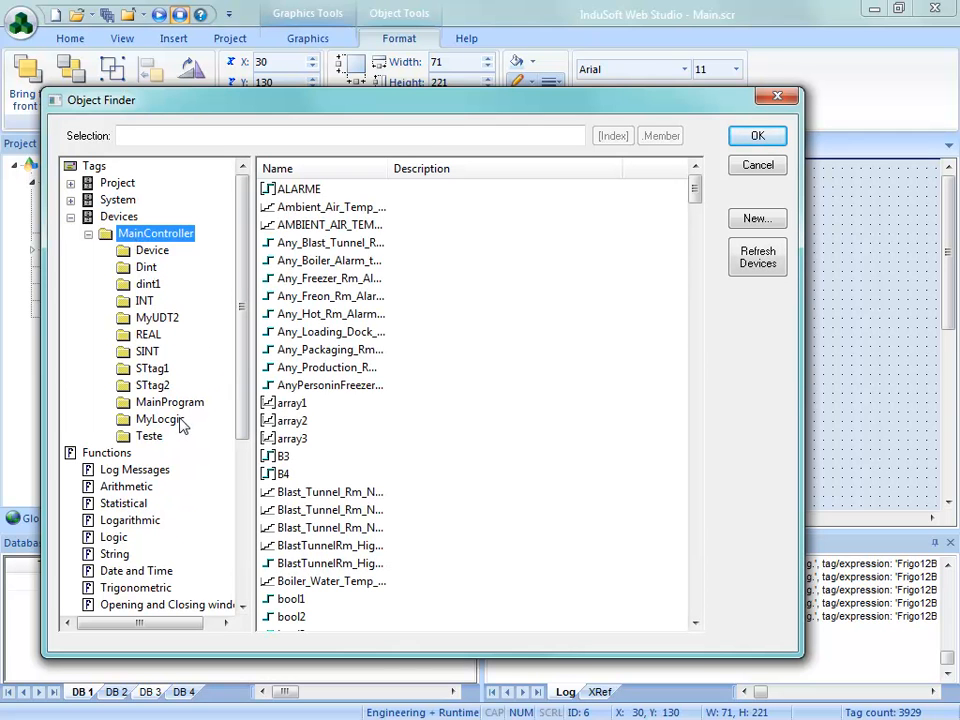
Step: Examine MainController's Device, Dint, dint1, SINT, STtag1, STtag2 and Teste tag folders, then close the bargraph properties without assigning a tag
{"action": "left_click", "coordinate": [140, 250]}
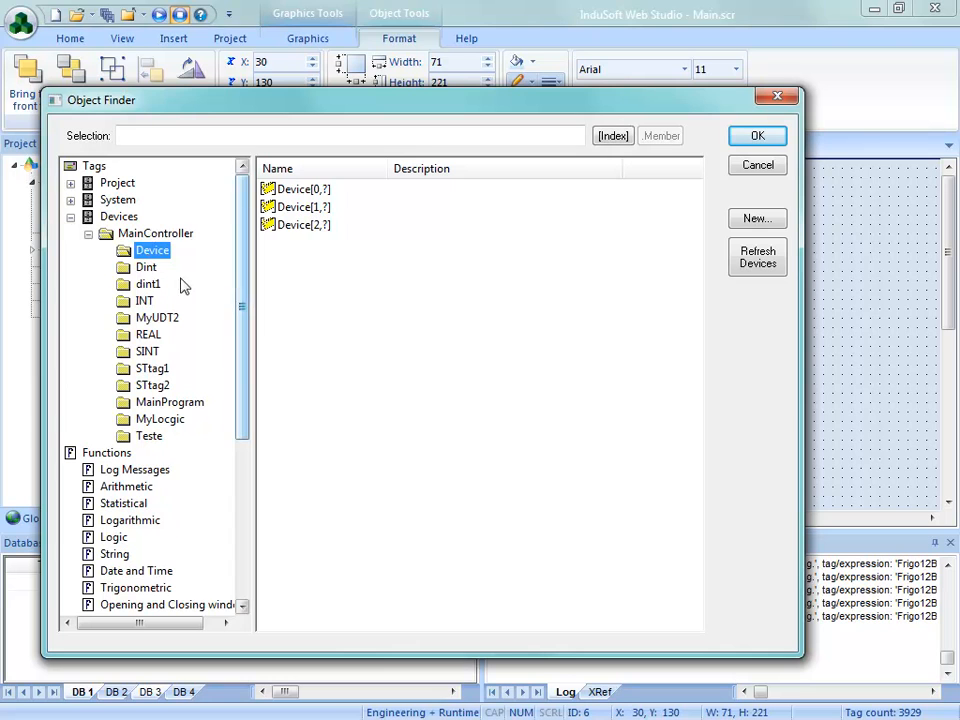
{"action": "left_click", "coordinate": [145, 267]}
{"action": "left_click", "coordinate": [148, 285]}
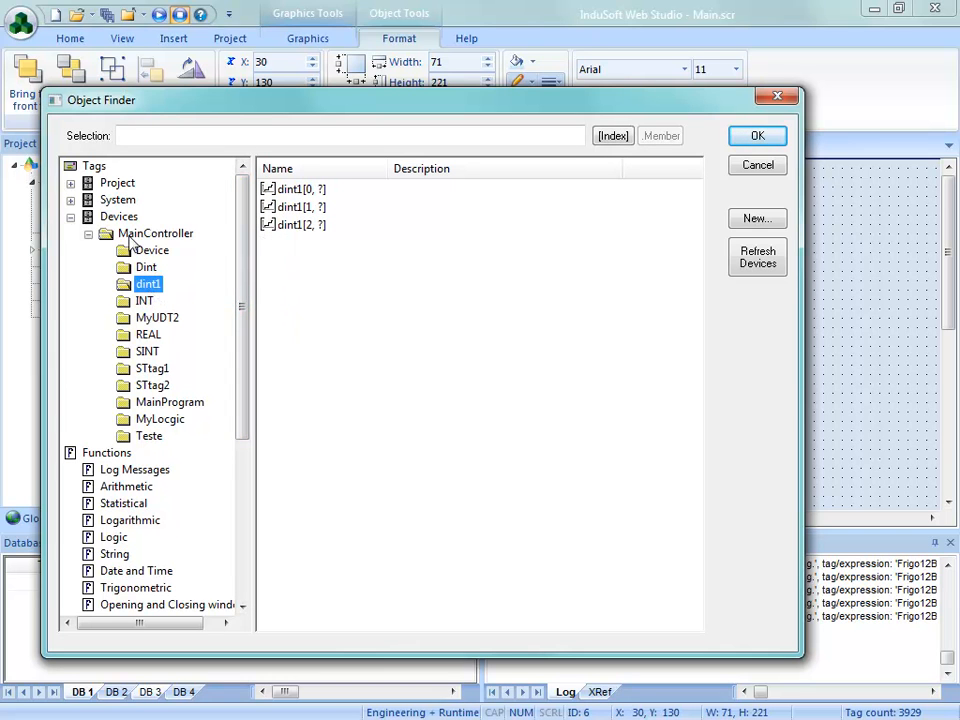
{"action": "left_click", "coordinate": [150, 251]}
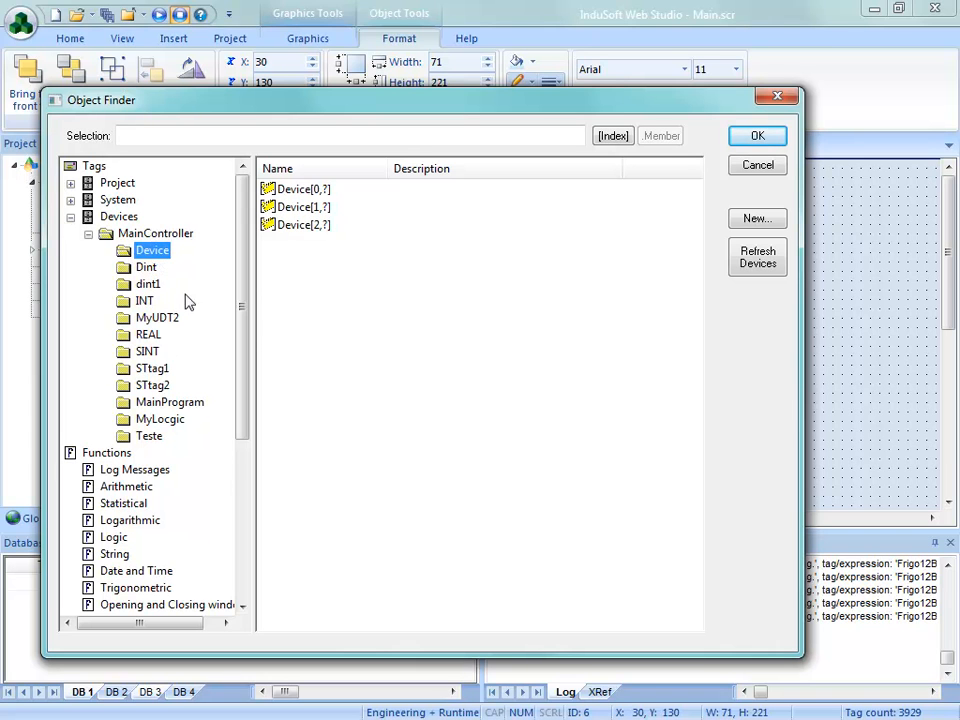
{"action": "left_click", "coordinate": [146, 268]}
{"action": "left_click", "coordinate": [147, 353]}
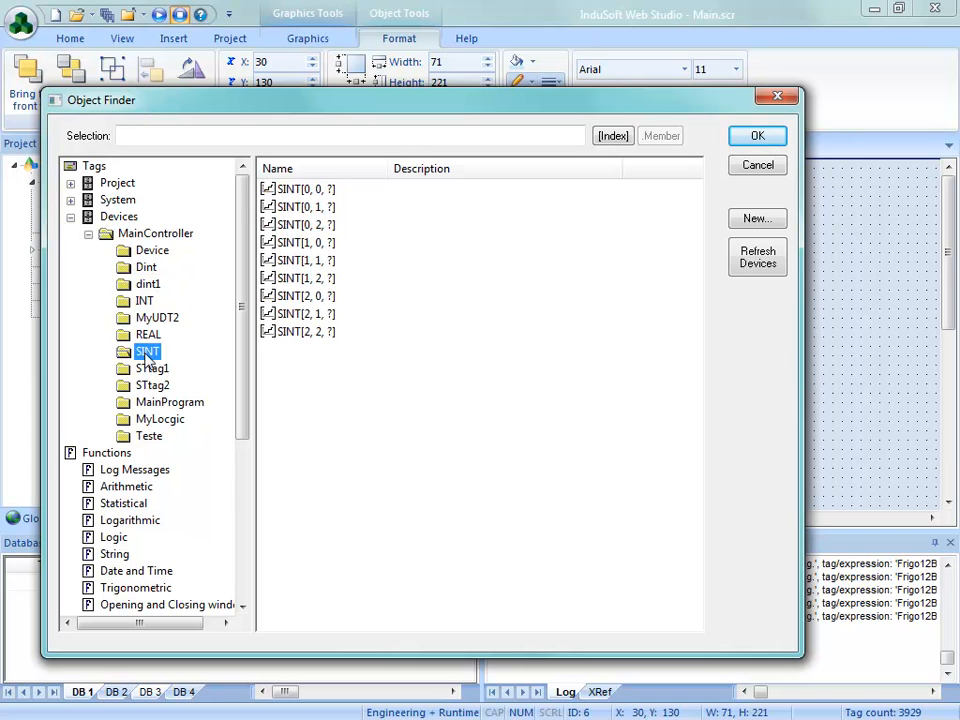
{"action": "left_click", "coordinate": [153, 372]}
{"action": "left_click", "coordinate": [156, 390]}
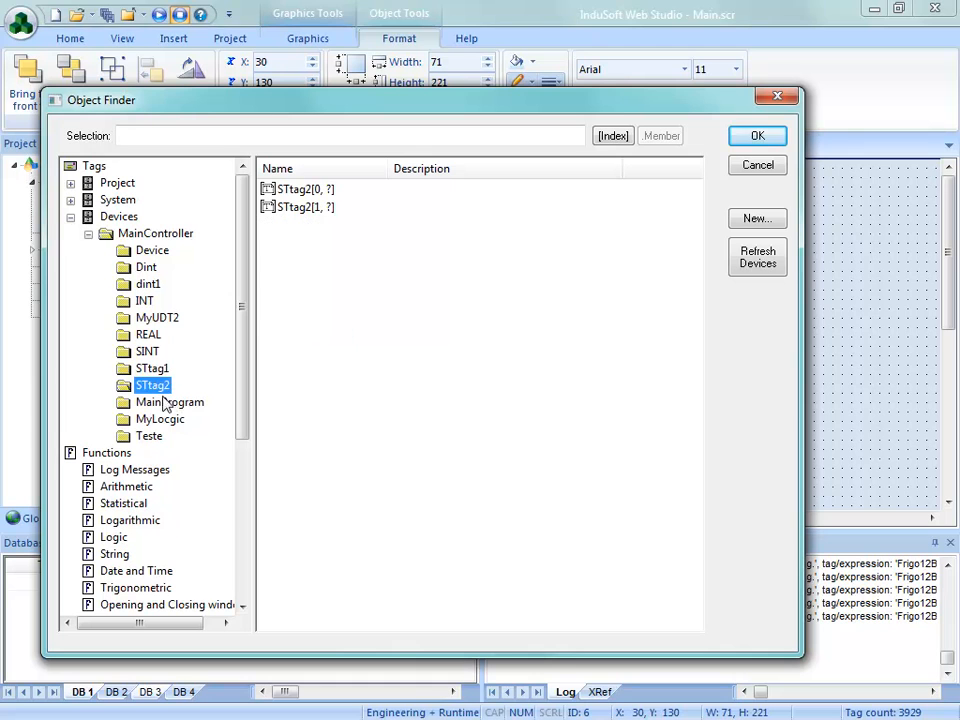
{"action": "left_click", "coordinate": [148, 436]}
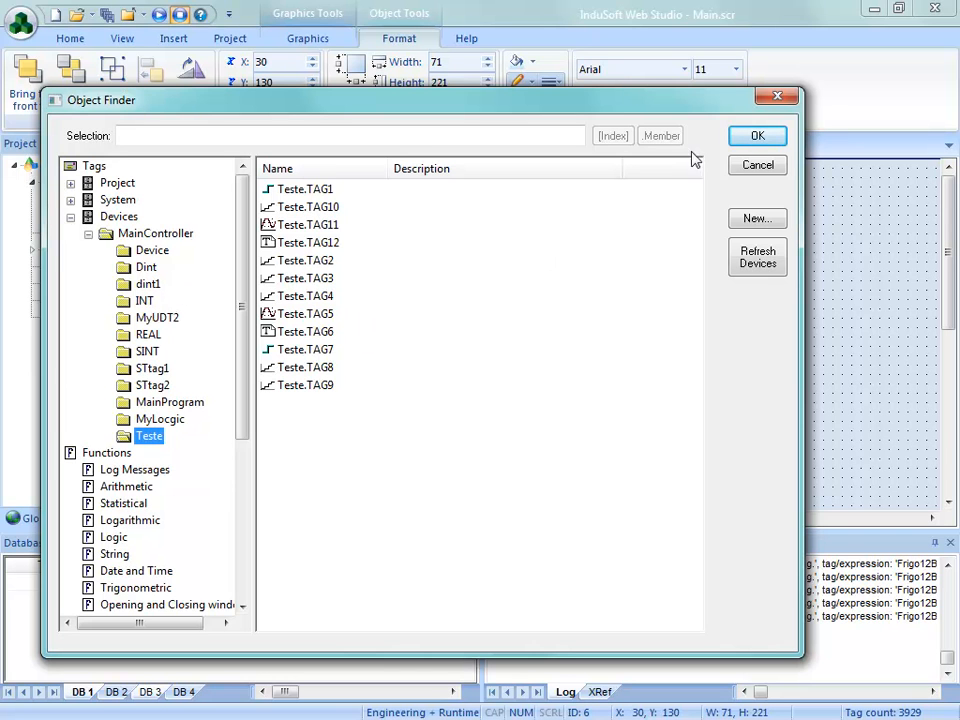
{"action": "left_click", "coordinate": [755, 137]}
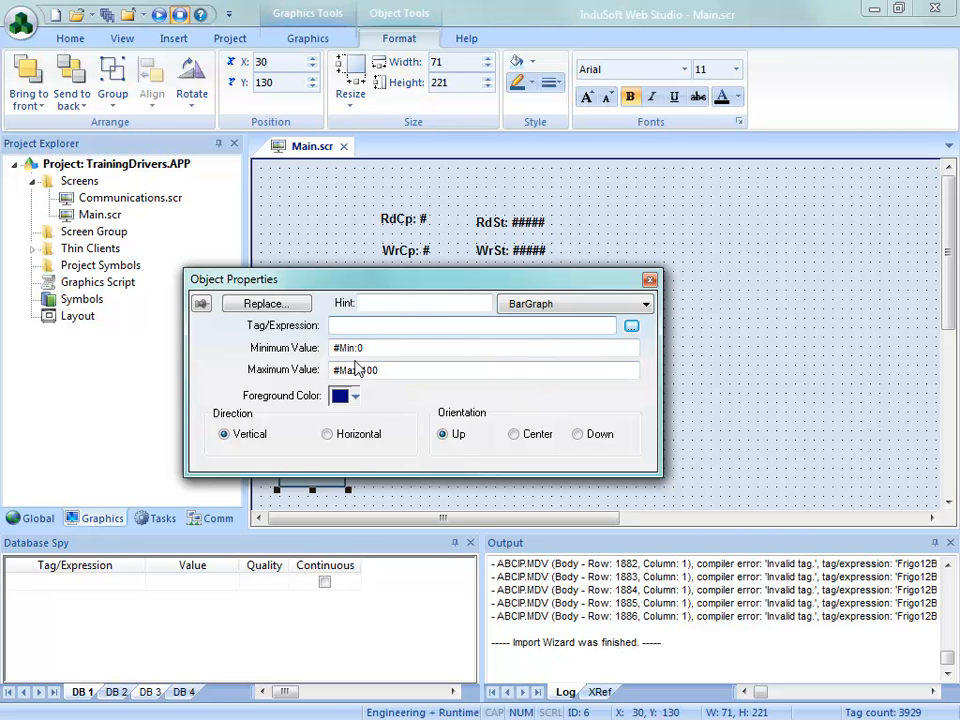
{"action": "left_click", "coordinate": [649, 281]}
{"action": "left_click", "coordinate": [456, 413]}
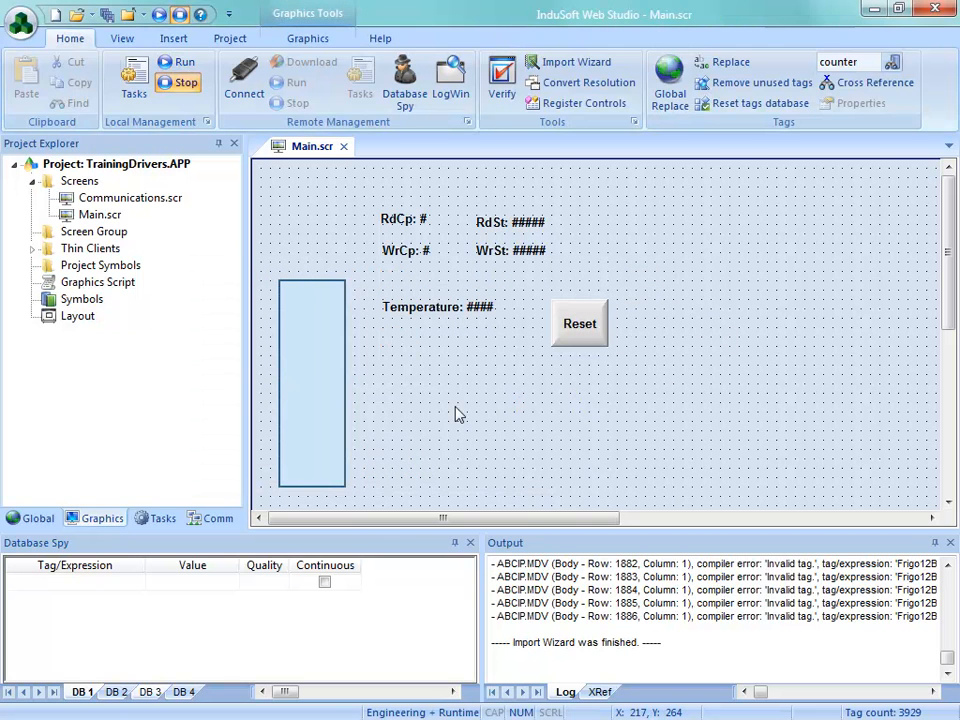